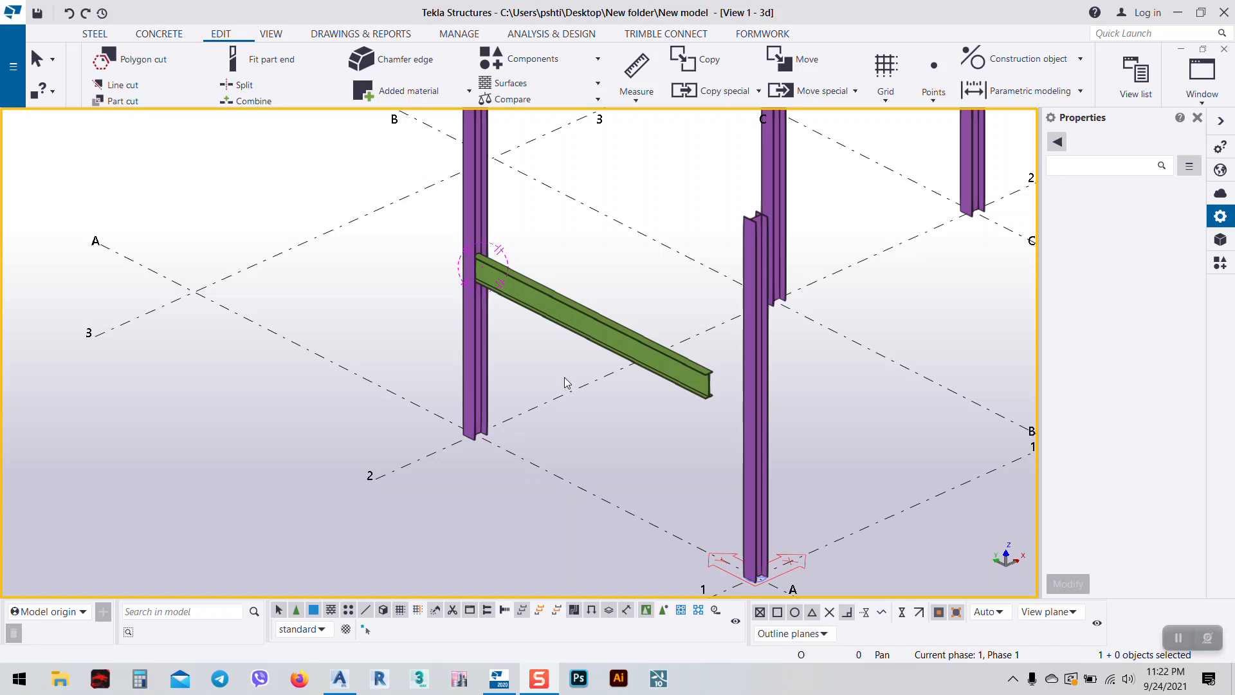
Reframe the Tekla view around the beam's end at the column, setting a rotation centre there.
{"action": "middle_click_drag", "start_coordinate": [597, 270], "coordinate": [657, 301]}
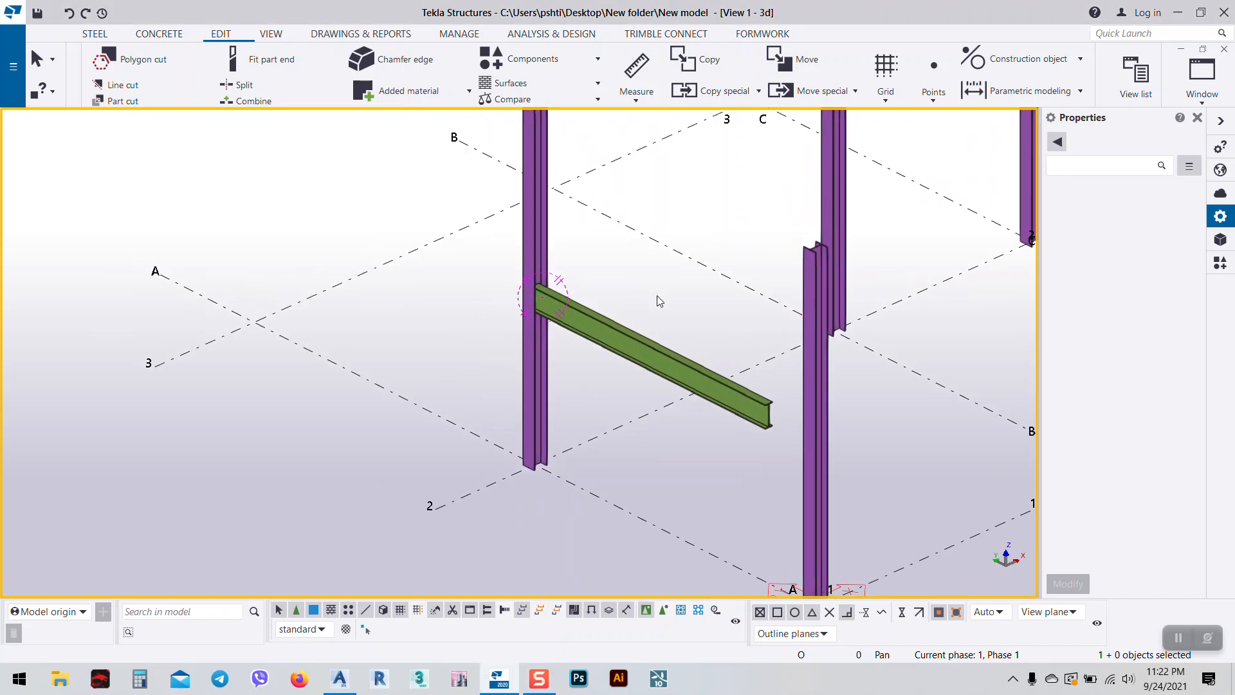
{"action": "left_click", "coordinate": [339, 678]}
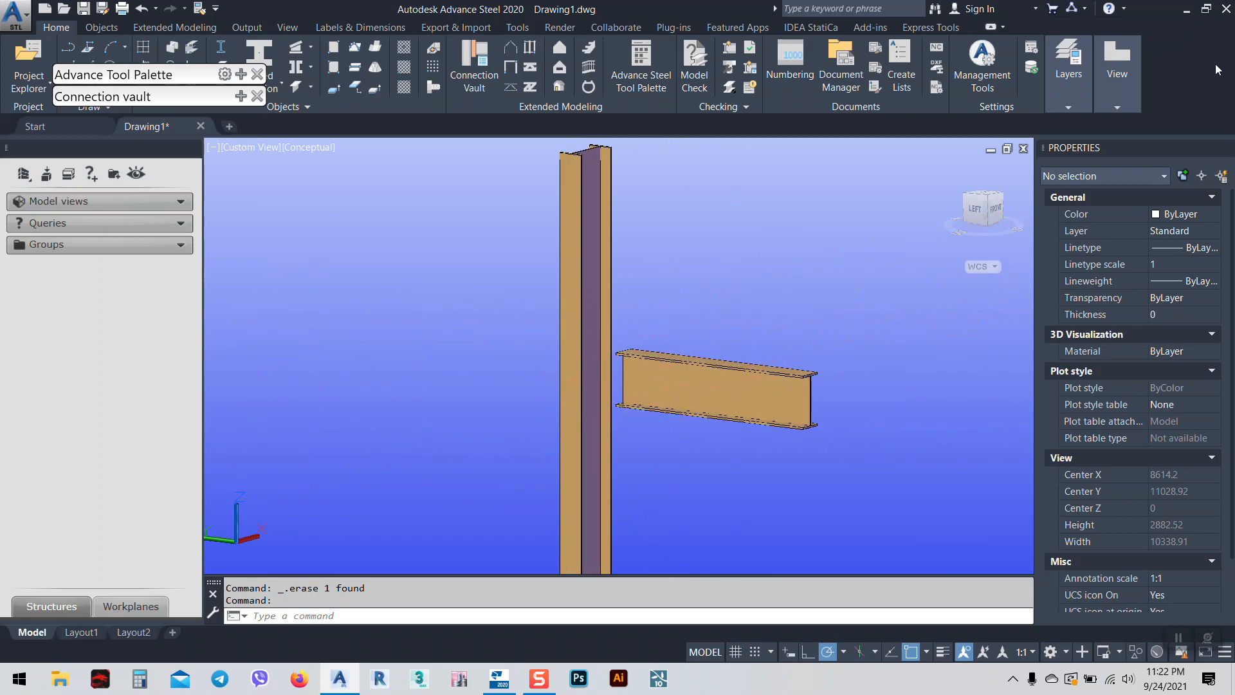
{"action": "left_click", "coordinate": [499, 678]}
{"action": "scroll", "coordinate": [579, 339], "scroll_direction": "up", "scroll_amount": 3}
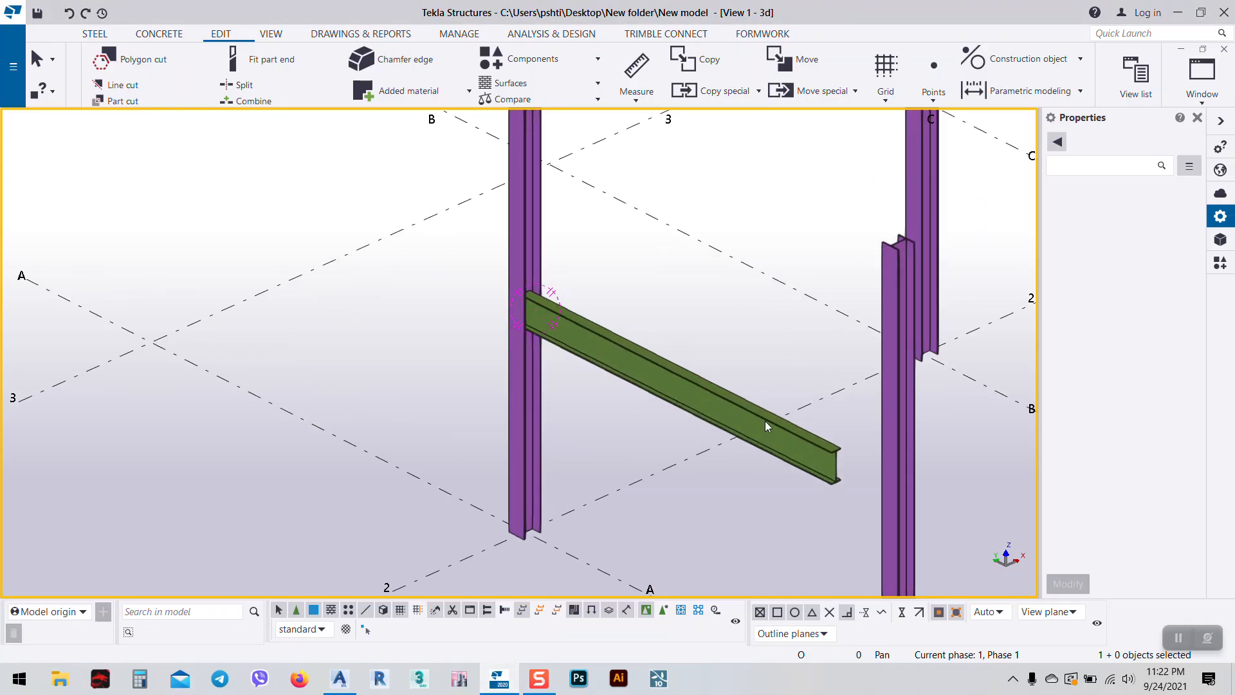
{"action": "middle_click_drag", "start_coordinate": [761, 419], "coordinate": [451, 361]}
{"action": "scroll", "coordinate": [454, 404], "scroll_direction": "down", "scroll_amount": 1}
{"action": "key", "text": "v"}
{"action": "left_click", "coordinate": [526, 390]}
{"action": "middle_click_drag", "start_coordinate": [516, 460], "coordinate": [766, 457], "text": "ctrl"}
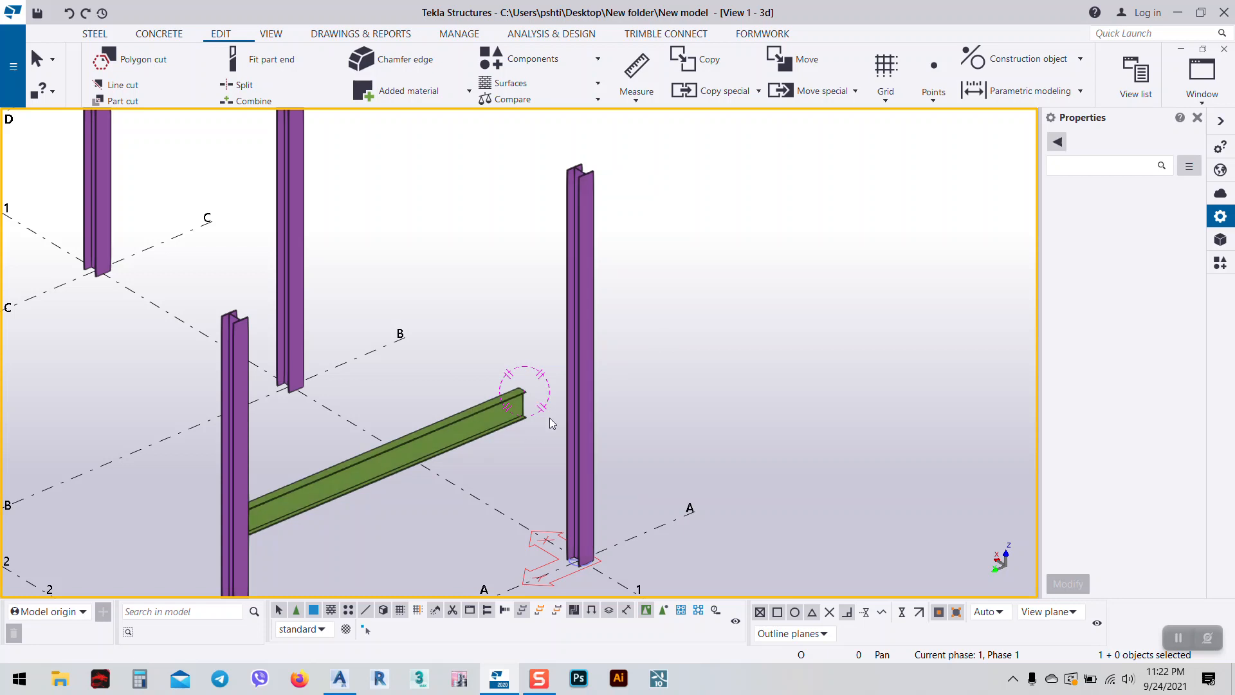
{"action": "scroll", "coordinate": [498, 411], "scroll_direction": "up", "scroll_amount": 4}
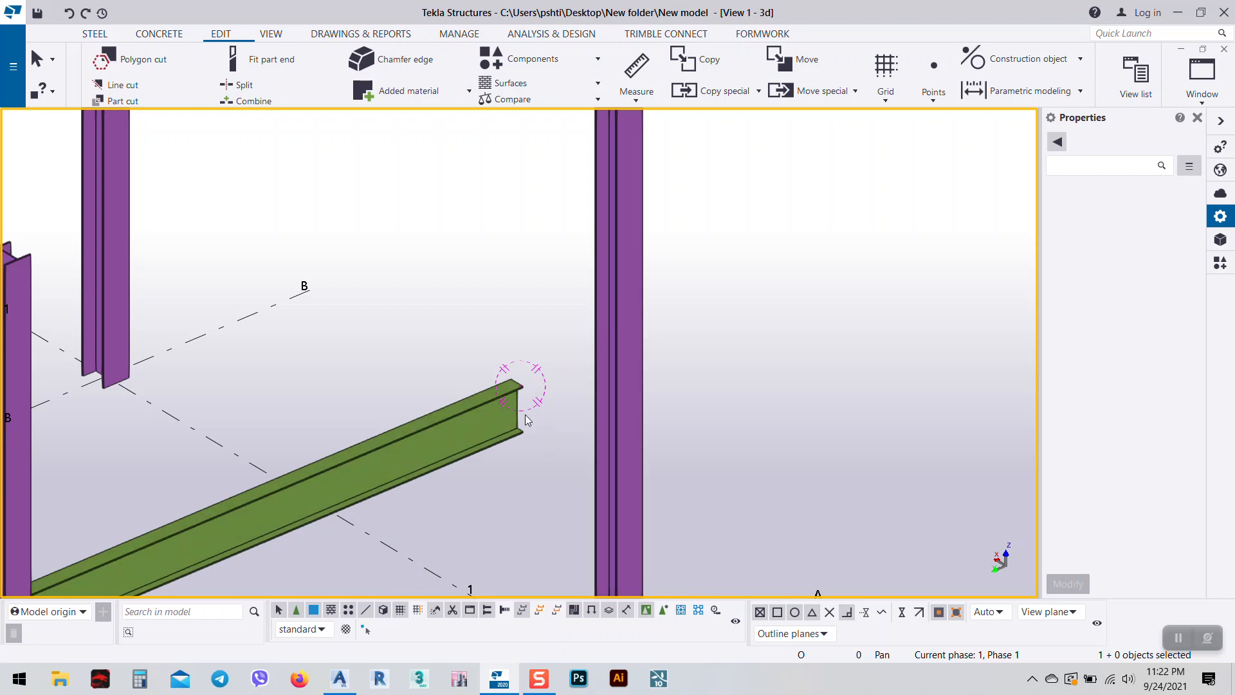
{"action": "middle_click_drag", "start_coordinate": [486, 423], "coordinate": [603, 397]}
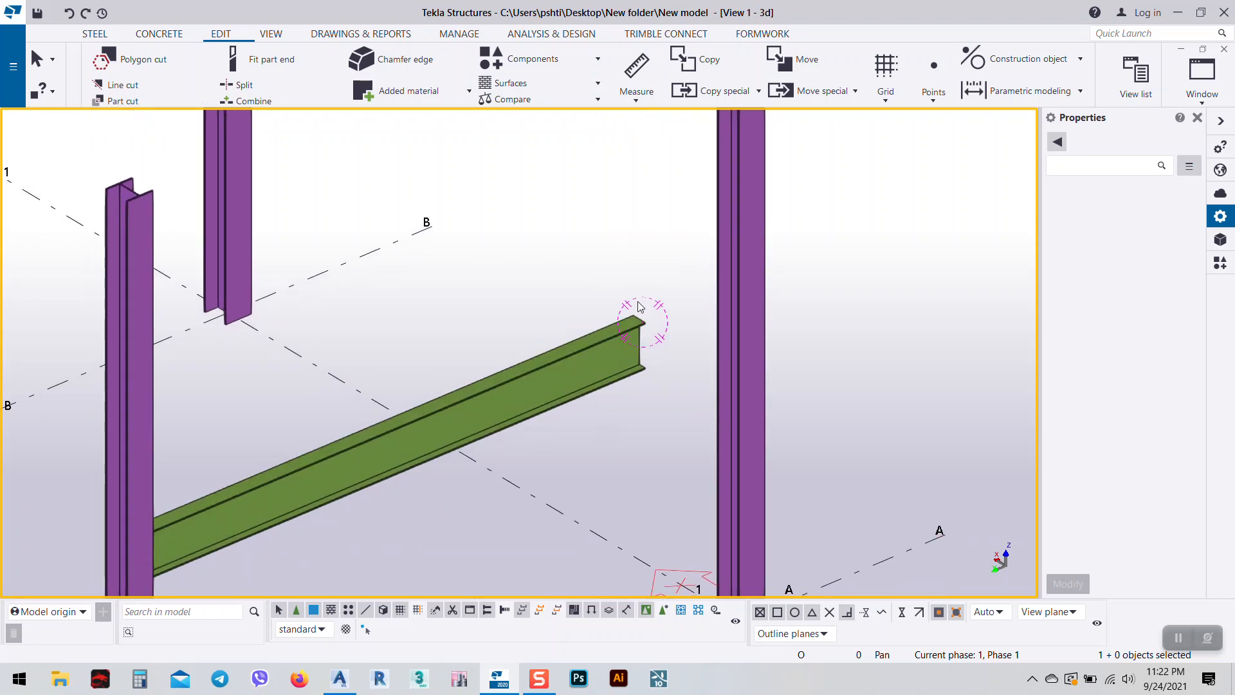
{"action": "scroll", "coordinate": [639, 307], "scroll_direction": "down", "scroll_amount": 1}
{"action": "scroll", "coordinate": [699, 395], "scroll_direction": "down", "scroll_amount": 2}
{"action": "middle_click_drag", "start_coordinate": [700, 395], "coordinate": [601, 288]}
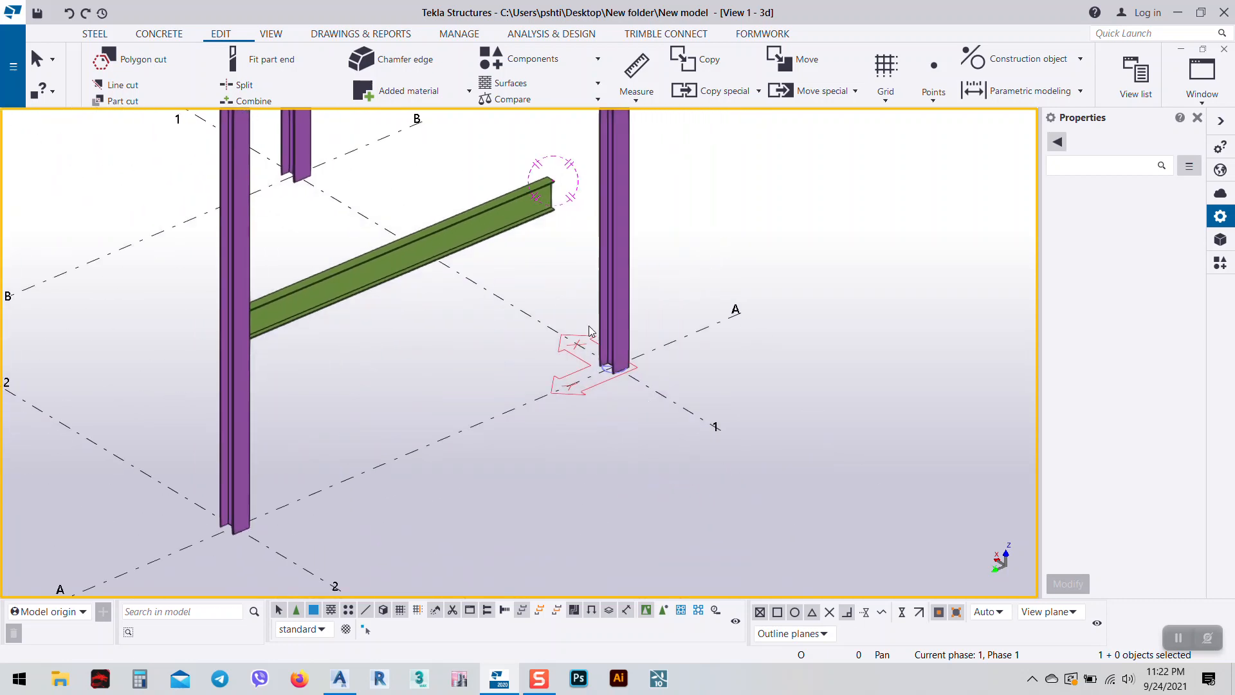
{"action": "middle_click_drag", "start_coordinate": [560, 234], "coordinate": [560, 283]}
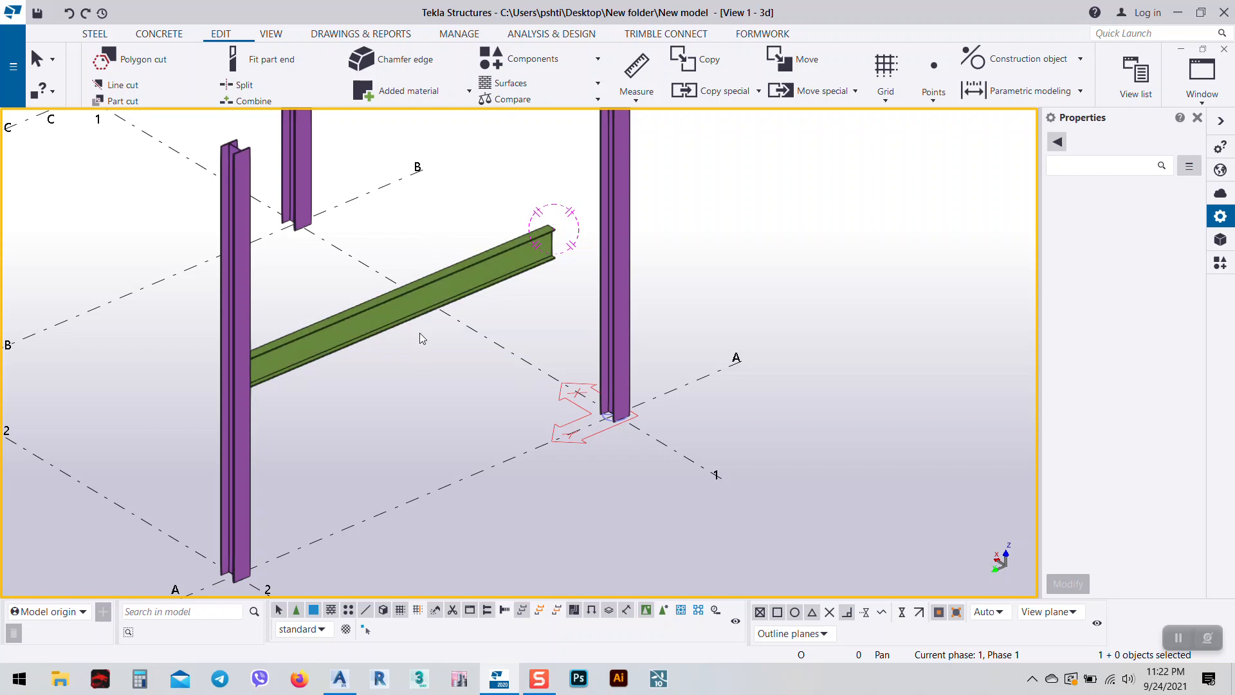
{"action": "middle_click_drag", "start_coordinate": [508, 287], "coordinate": [471, 355]}
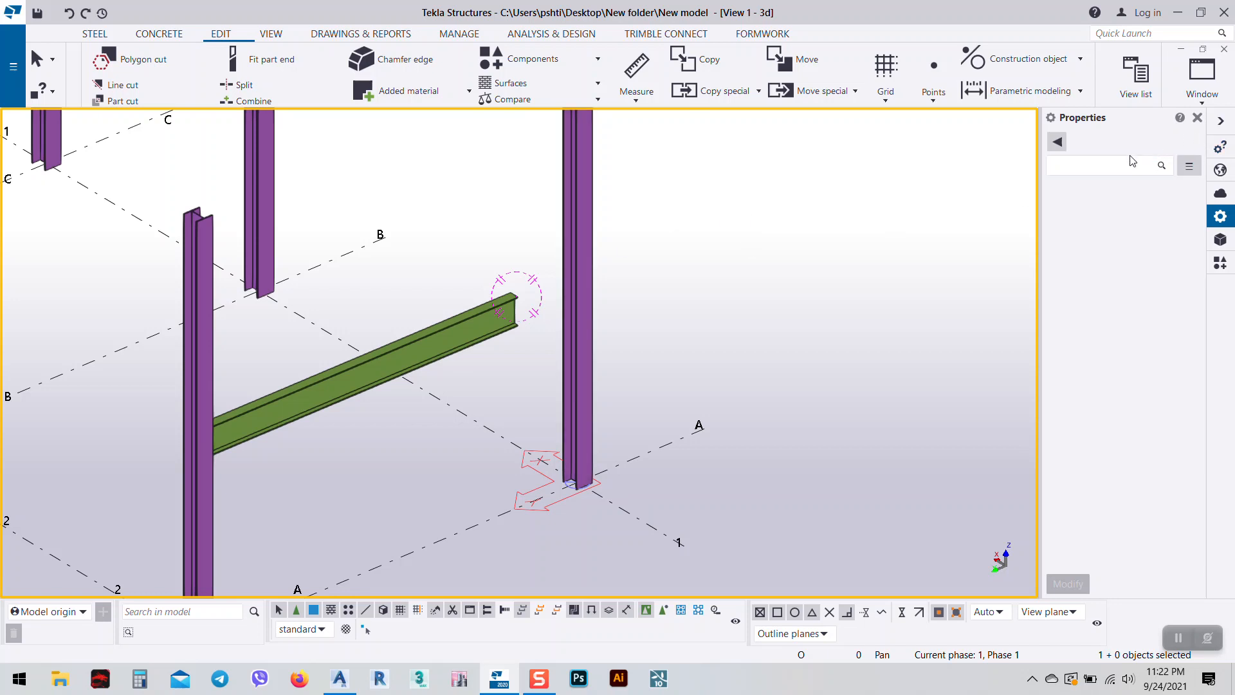
Add a Stub connection (119) with the column as main part and the beam as secondary.
{"action": "left_click", "coordinate": [1220, 263]}
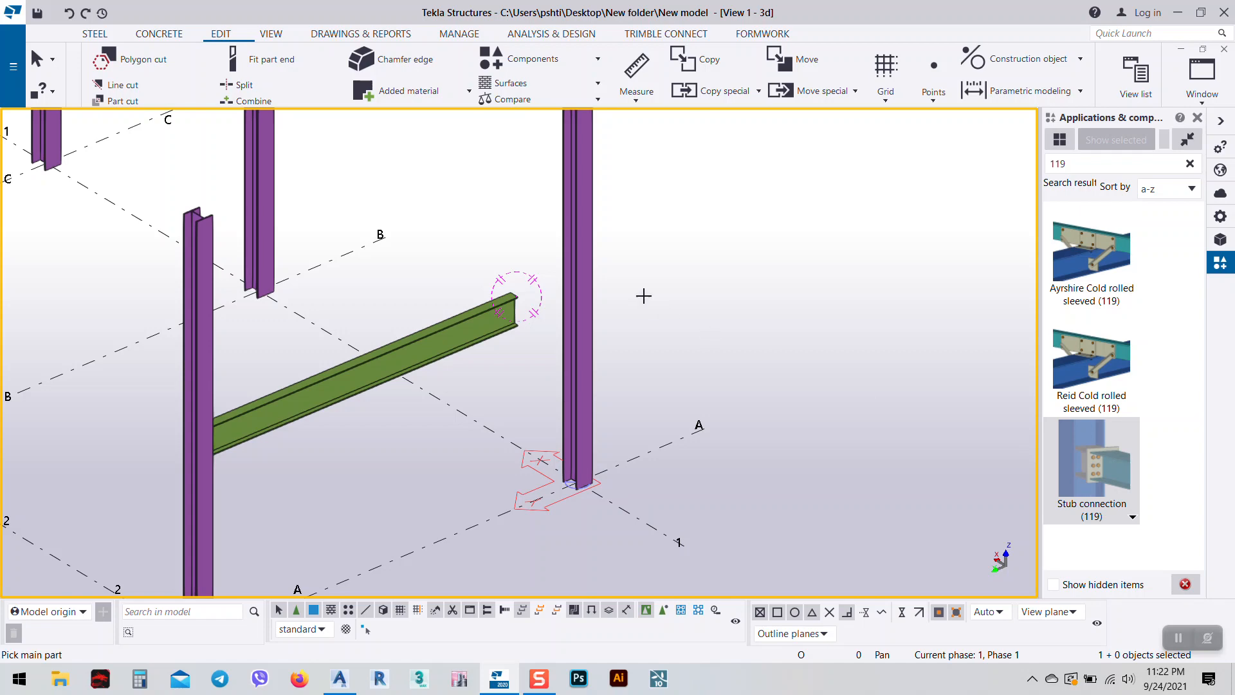
{"action": "left_click", "coordinate": [581, 290]}
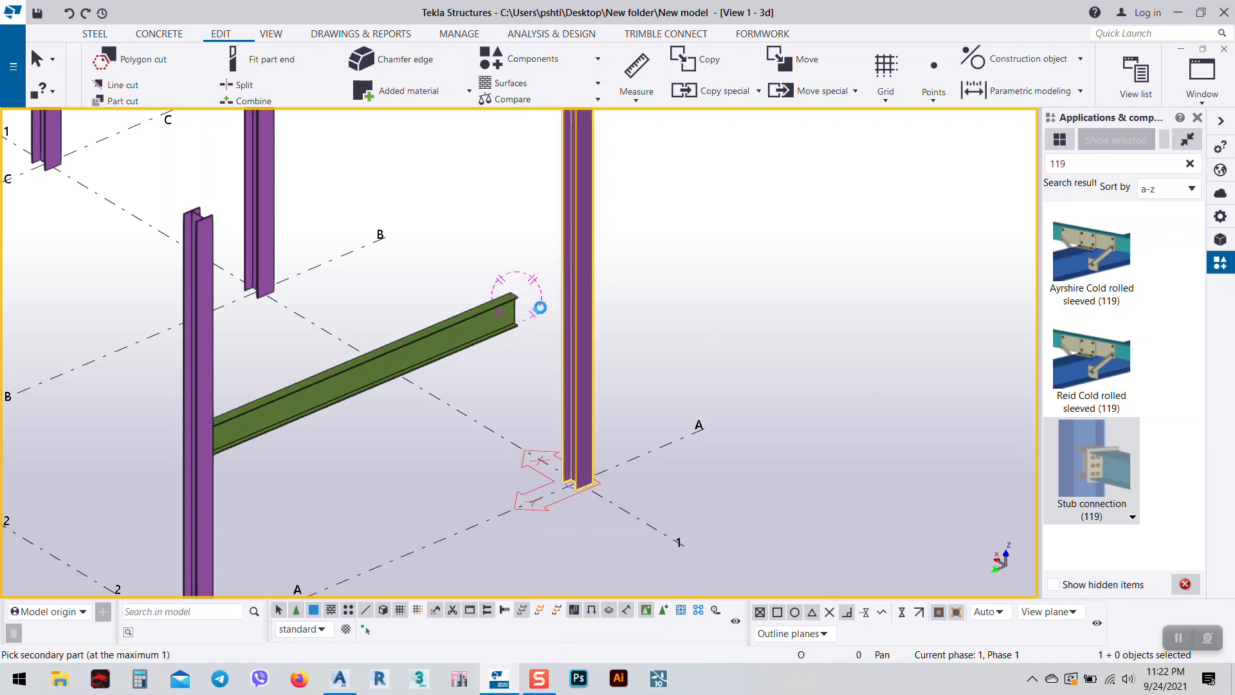
{"action": "left_click", "coordinate": [505, 334]}
{"action": "scroll", "coordinate": [505, 334], "scroll_direction": "up", "scroll_amount": 6}
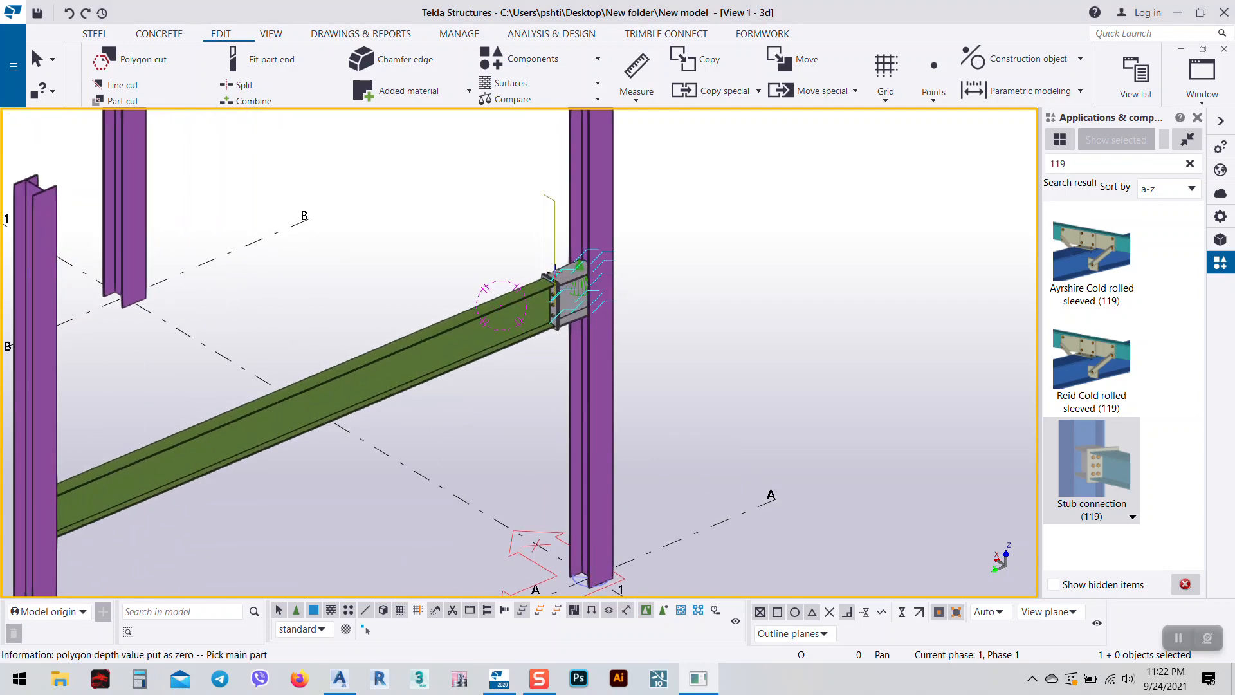
{"action": "right_click", "coordinate": [420, 250]}
{"action": "left_click", "coordinate": [448, 263]}
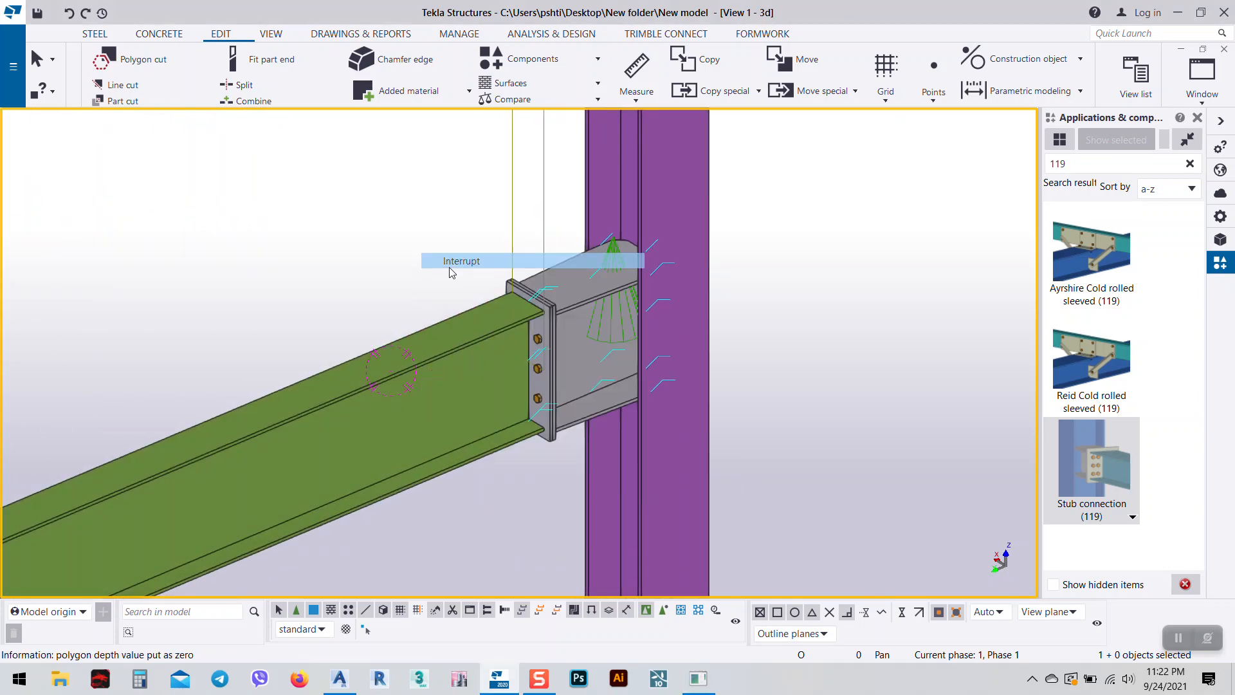
{"action": "right_click", "coordinate": [453, 248]}
{"action": "left_click", "coordinate": [474, 261]}
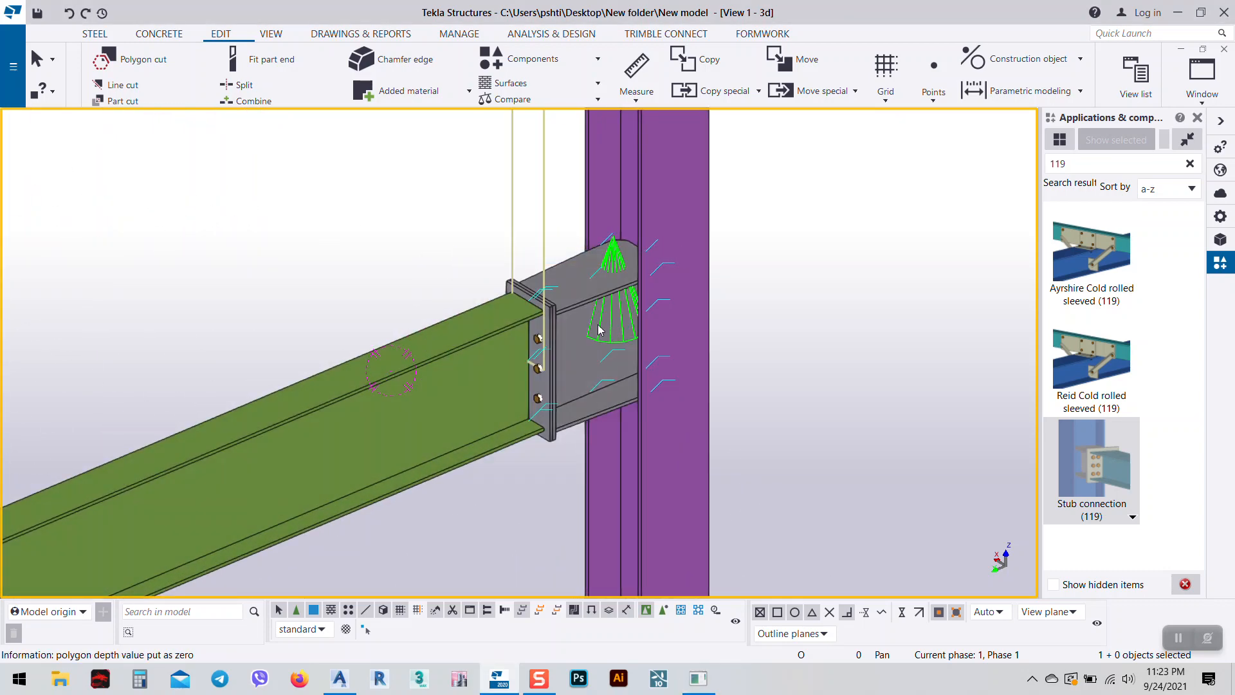
Orbit the view, then select the column and show its properties.
{"action": "middle_click_drag", "start_coordinate": [595, 323], "coordinate": [802, 362], "text": "ctrl"}
{"action": "left_click", "coordinate": [576, 408]}
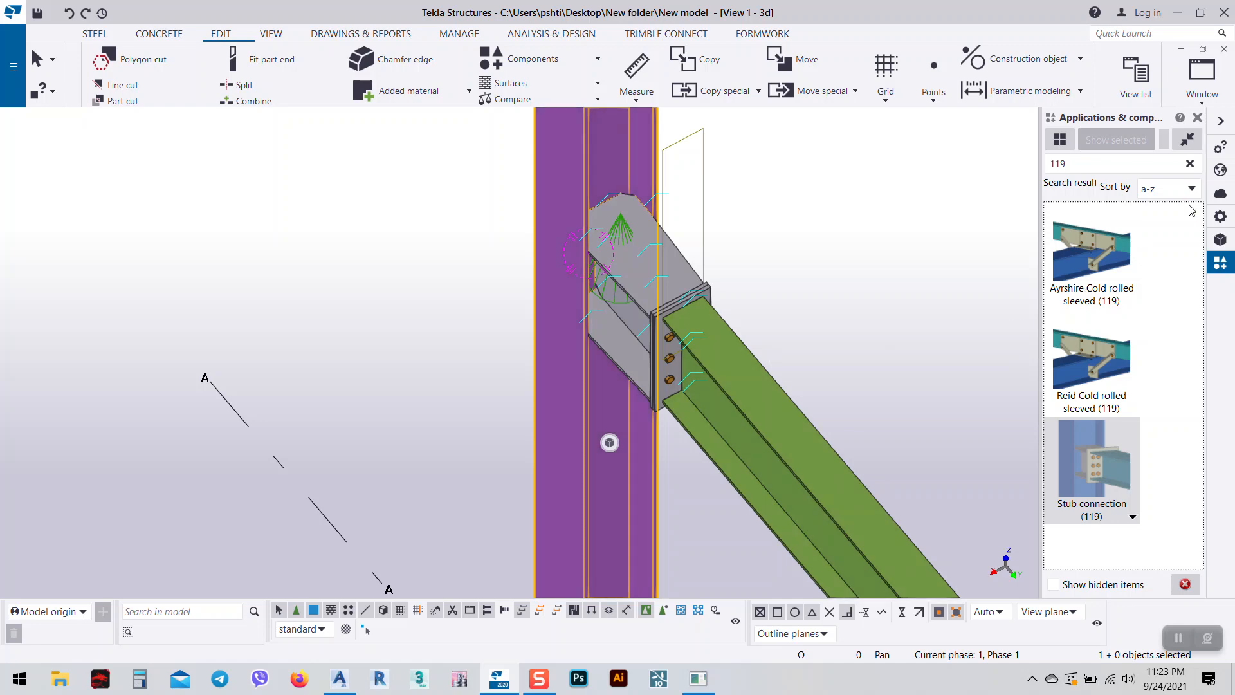
{"action": "left_click", "coordinate": [1220, 216]}
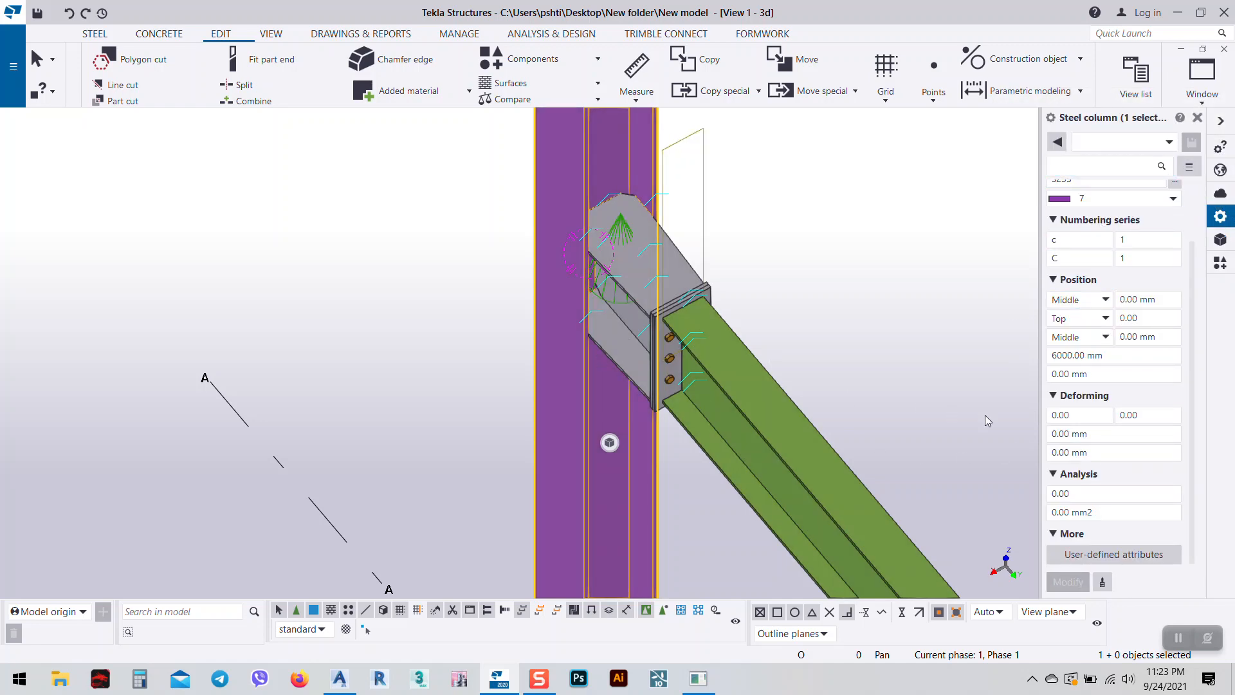
Change the column profile to HEA400 from the HEA family and apply it.
{"action": "scroll", "coordinate": [1122, 257], "scroll_direction": "up", "scroll_amount": 2}
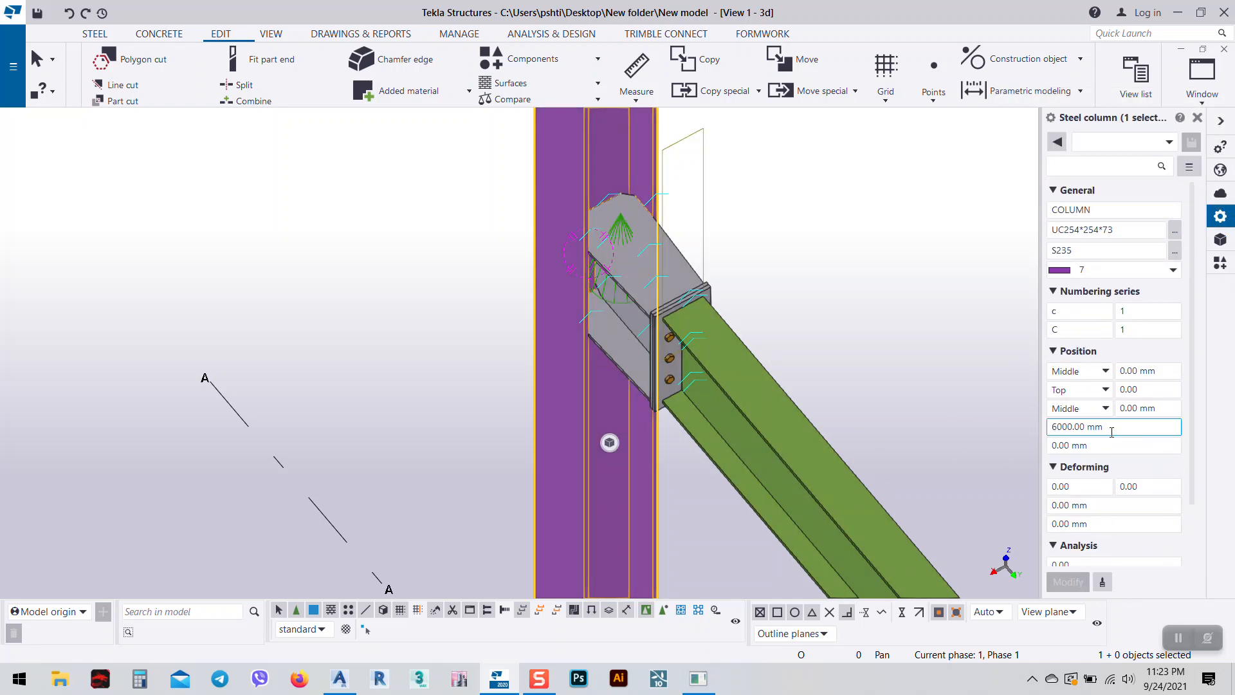
{"action": "left_click", "coordinate": [1175, 235]}
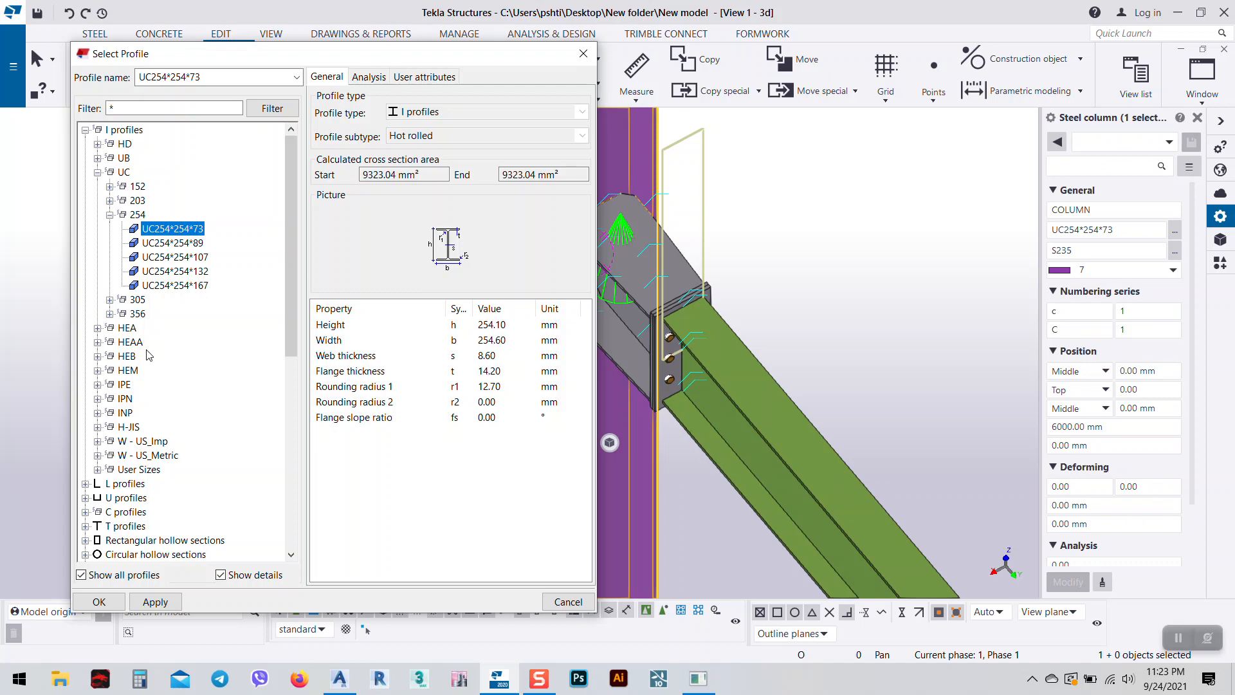
{"action": "double_click", "coordinate": [124, 328]}
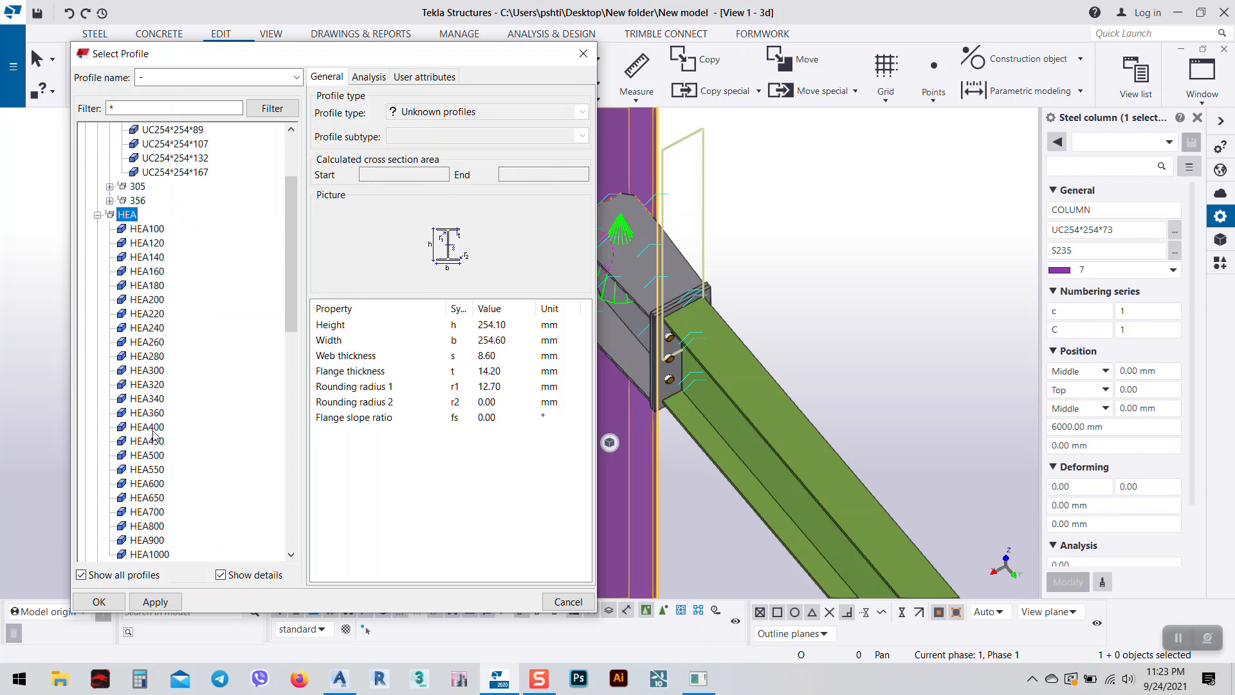
{"action": "double_click", "coordinate": [144, 427]}
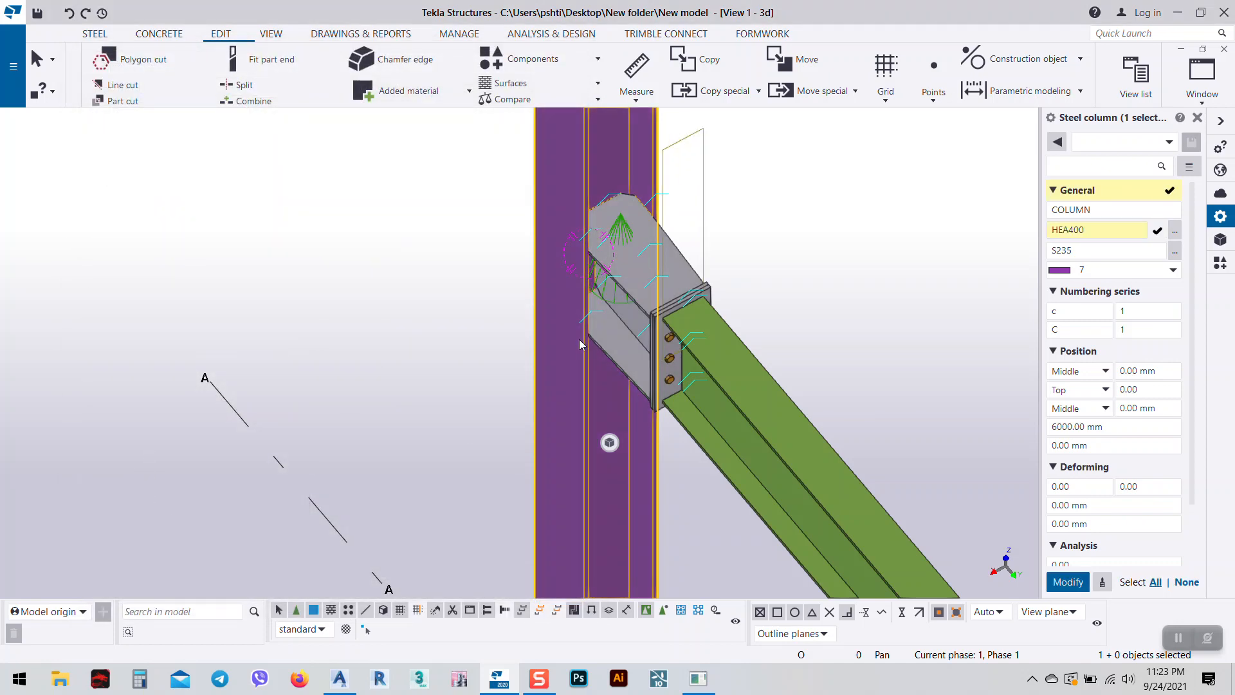
{"action": "left_click", "coordinate": [1068, 581]}
Select the stub connection and orbit to a side view to inspect it.
{"action": "left_click", "coordinate": [591, 289]}
{"action": "scroll", "coordinate": [575, 265], "scroll_direction": "up", "scroll_amount": 2}
{"action": "scroll", "coordinate": [534, 310], "scroll_direction": "down", "scroll_amount": 3}
{"action": "middle_click_drag", "start_coordinate": [670, 399], "coordinate": [688, 439], "text": "ctrl"}
{"action": "middle_click_drag", "start_coordinate": [586, 261], "coordinate": [563, 364], "text": "ctrl"}
{"action": "scroll", "coordinate": [656, 255], "scroll_direction": "up", "scroll_amount": 3}
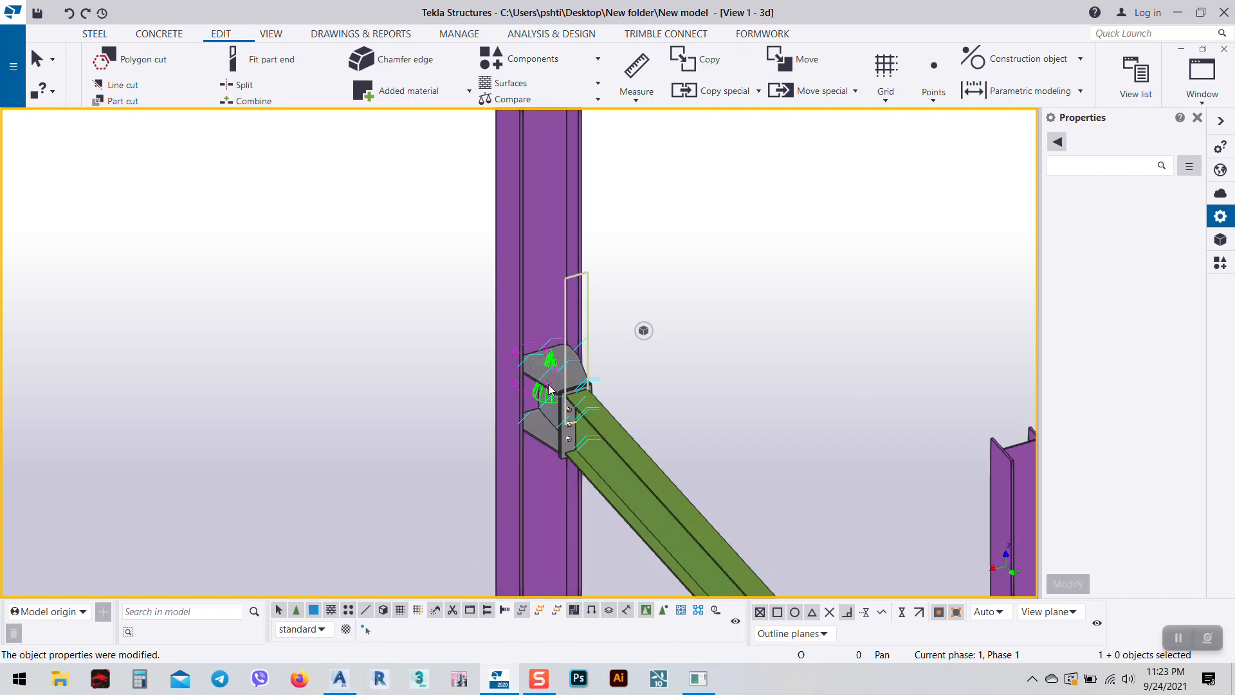
In Advance Steel, set the column section to HEA340 from the HEA DIN 1025-3 standard.
{"action": "left_click", "coordinate": [339, 678]}
{"action": "left_click", "coordinate": [518, 376]}
{"action": "mouse_move", "coordinate": [618, 425]}
{"action": "middle_mouse_down", "text": "shift"}
{"action": "mouse_move", "coordinate": [629, 373]}
{"action": "mouse_move", "coordinate": [643, 416]}
{"action": "mouse_move", "coordinate": [626, 433]}
{"action": "mouse_move", "coordinate": [656, 386]}
{"action": "mouse_move", "coordinate": [624, 429]}
{"action": "mouse_move", "coordinate": [614, 402]}
{"action": "mouse_move", "coordinate": [621, 424]}
{"action": "mouse_move", "coordinate": [620, 413]}
{"action": "middle_mouse_up", "text": "shift"}
{"action": "double_click", "coordinate": [579, 241]}
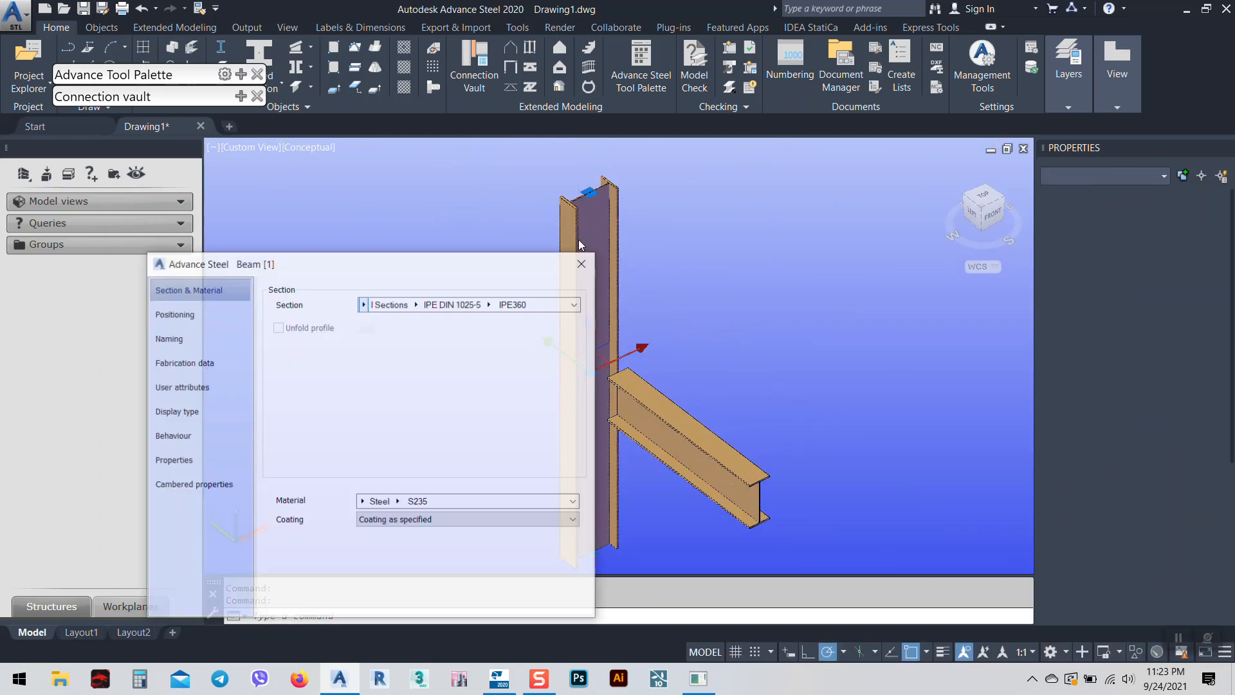
{"action": "left_click", "coordinate": [364, 304]}
{"action": "left_click", "coordinate": [406, 306]}
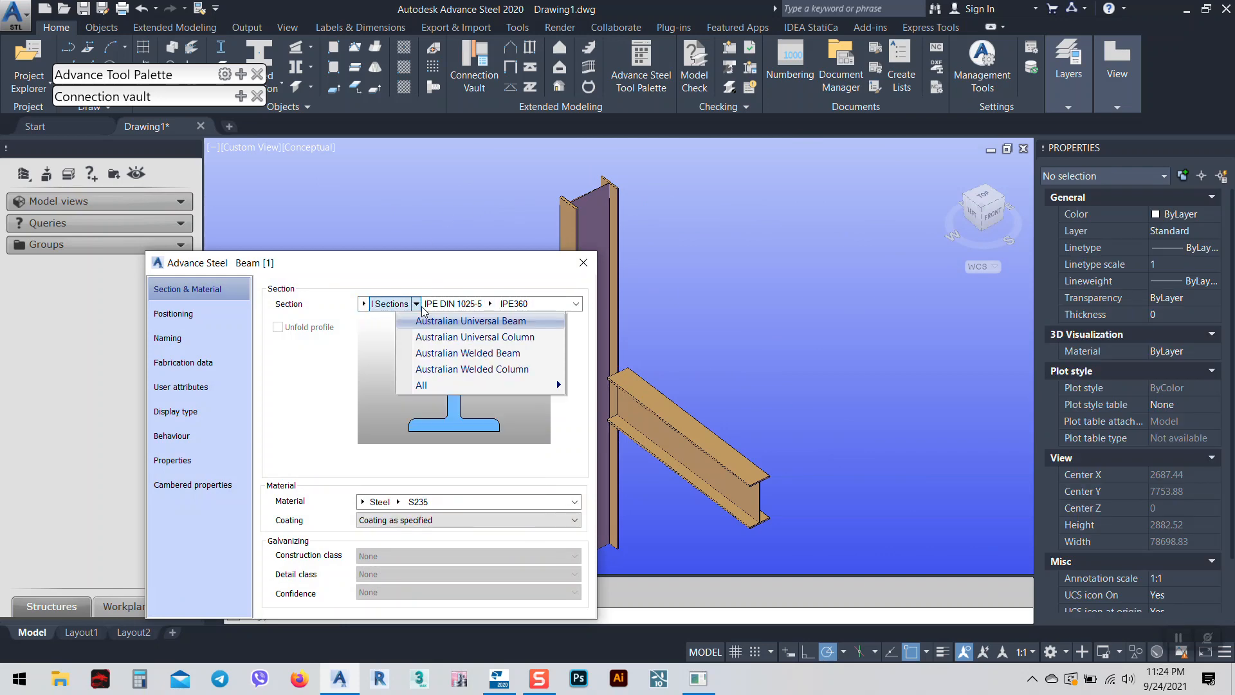
{"action": "mouse_move", "coordinate": [469, 384]}
{"action": "scroll", "coordinate": [717, 587], "scroll_direction": "down", "scroll_amount": 5}
{"action": "scroll", "coordinate": [719, 591], "scroll_direction": "down", "scroll_amount": 10}
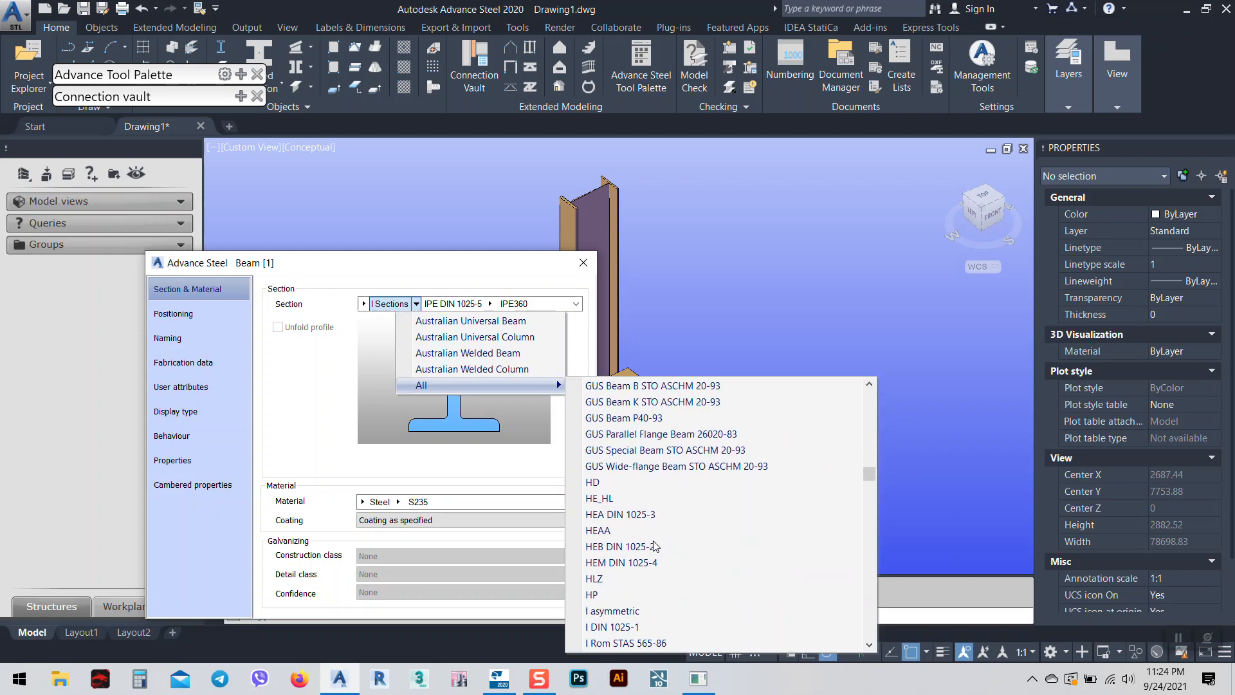
{"action": "left_click", "coordinate": [615, 514]}
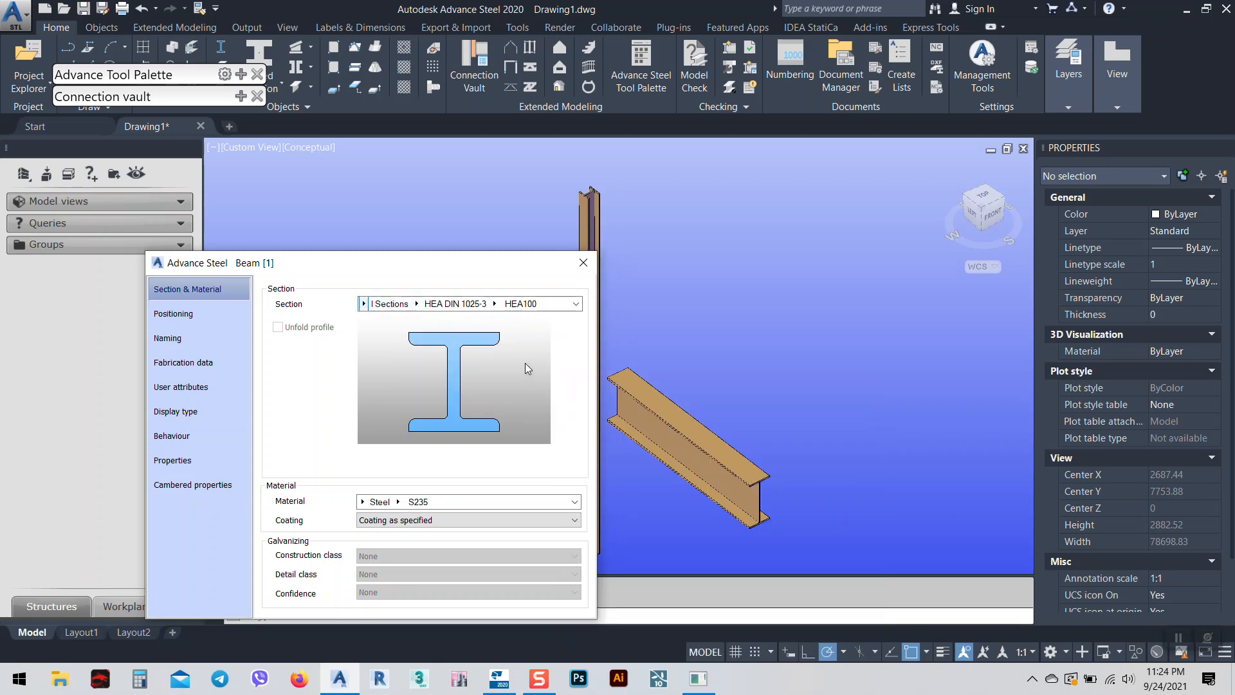
{"action": "left_click", "coordinate": [494, 304]}
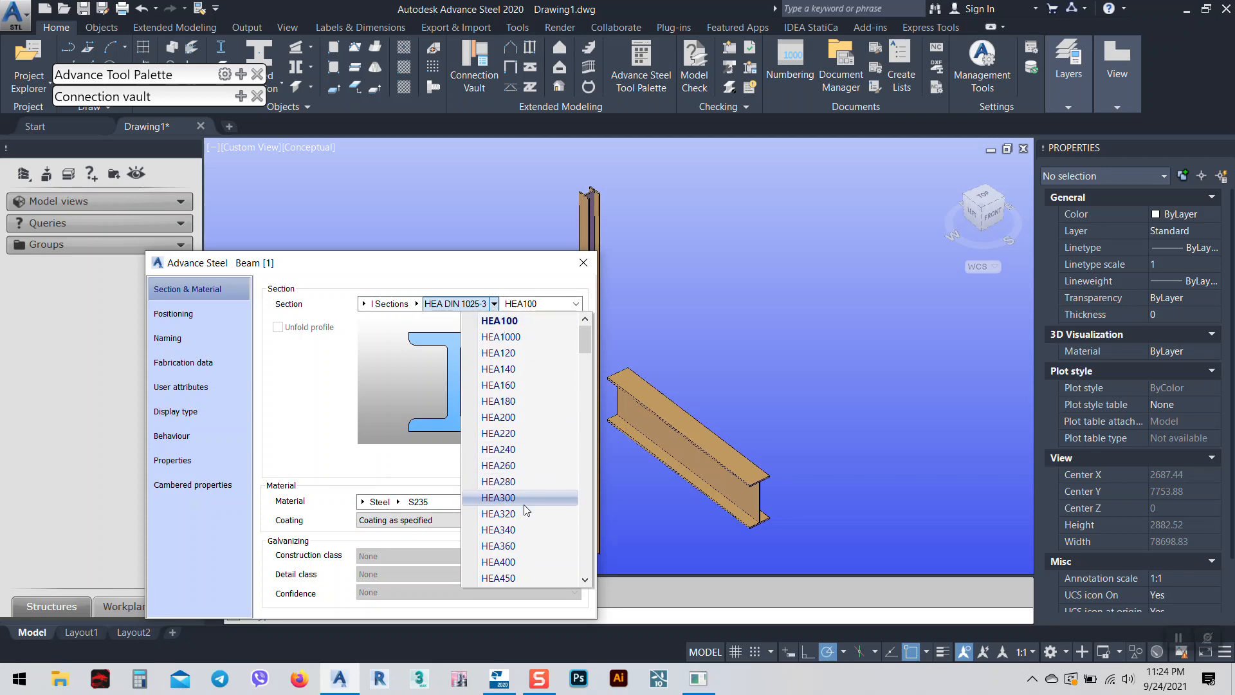
{"action": "left_click", "coordinate": [516, 529]}
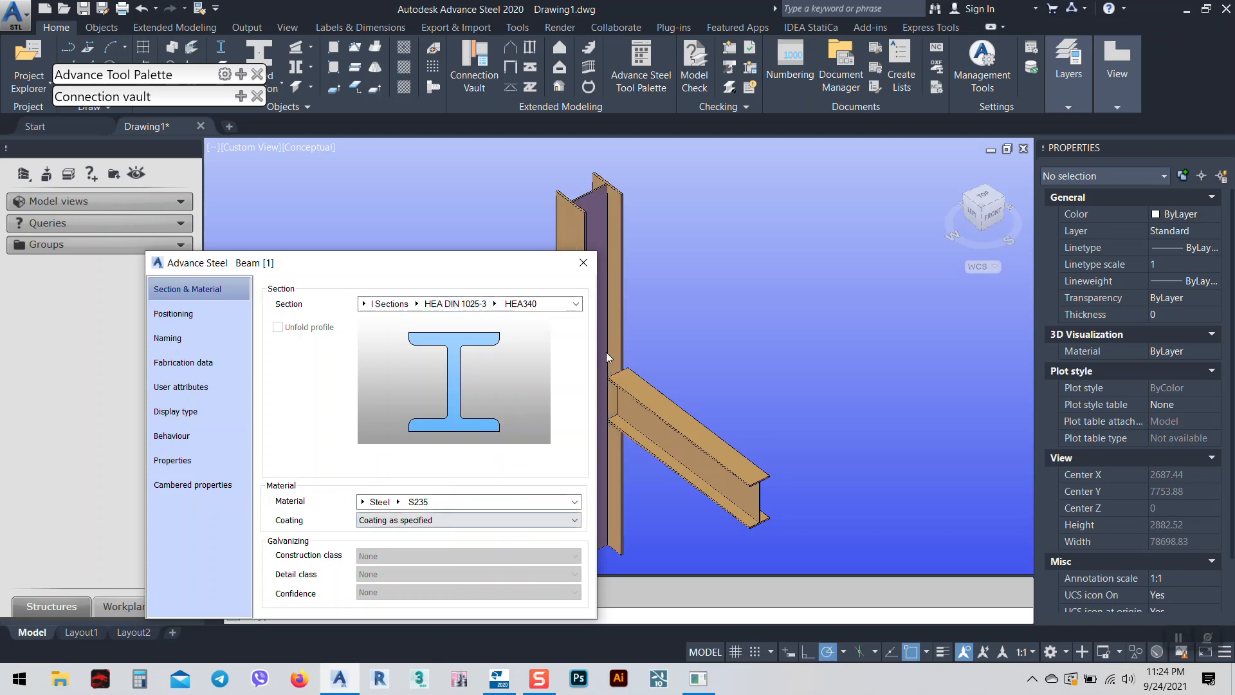
Close the column properties and orbit to a nearly top-down view of the joint.
{"action": "left_click", "coordinate": [580, 269]}
{"action": "middle_click_drag", "start_coordinate": [626, 411], "coordinate": [624, 521], "text": "shift"}
{"action": "scroll", "coordinate": [645, 369], "scroll_direction": "up", "scroll_amount": 3}
{"action": "scroll", "coordinate": [636, 353], "scroll_direction": "up", "scroll_amount": 3}
{"action": "mouse_move", "coordinate": [630, 390]}
{"action": "middle_mouse_down", "text": "shift"}
{"action": "mouse_move", "coordinate": [581, 441]}
{"action": "mouse_move", "coordinate": [554, 435]}
{"action": "mouse_move", "coordinate": [590, 461]}
{"action": "mouse_move", "coordinate": [629, 372]}
{"action": "middle_mouse_up", "text": "shift"}
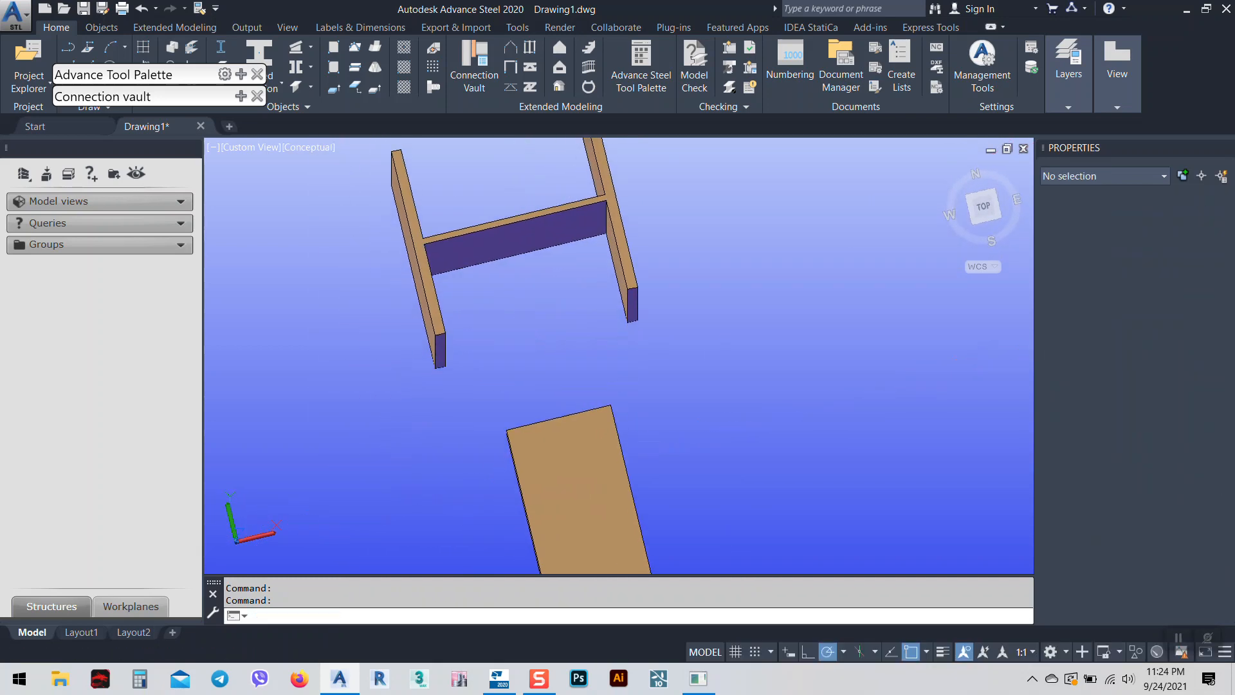
View the model from the top, return to isometric, and compare with the Tekla joint.
{"action": "scroll", "coordinate": [630, 418], "scroll_direction": "down", "scroll_amount": 3}
{"action": "left_click", "coordinate": [985, 208]}
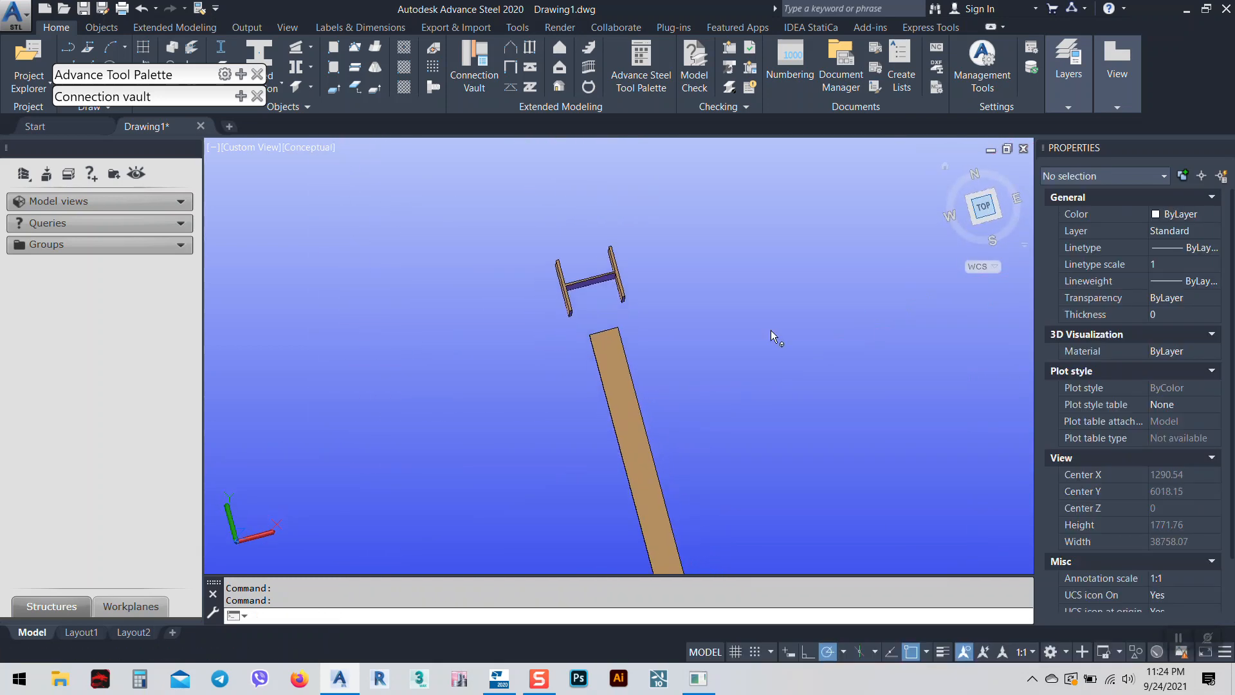
{"action": "middle_click_drag", "start_coordinate": [603, 408], "coordinate": [707, 332], "text": "shift"}
{"action": "middle_click_drag", "start_coordinate": [593, 351], "coordinate": [679, 382]}
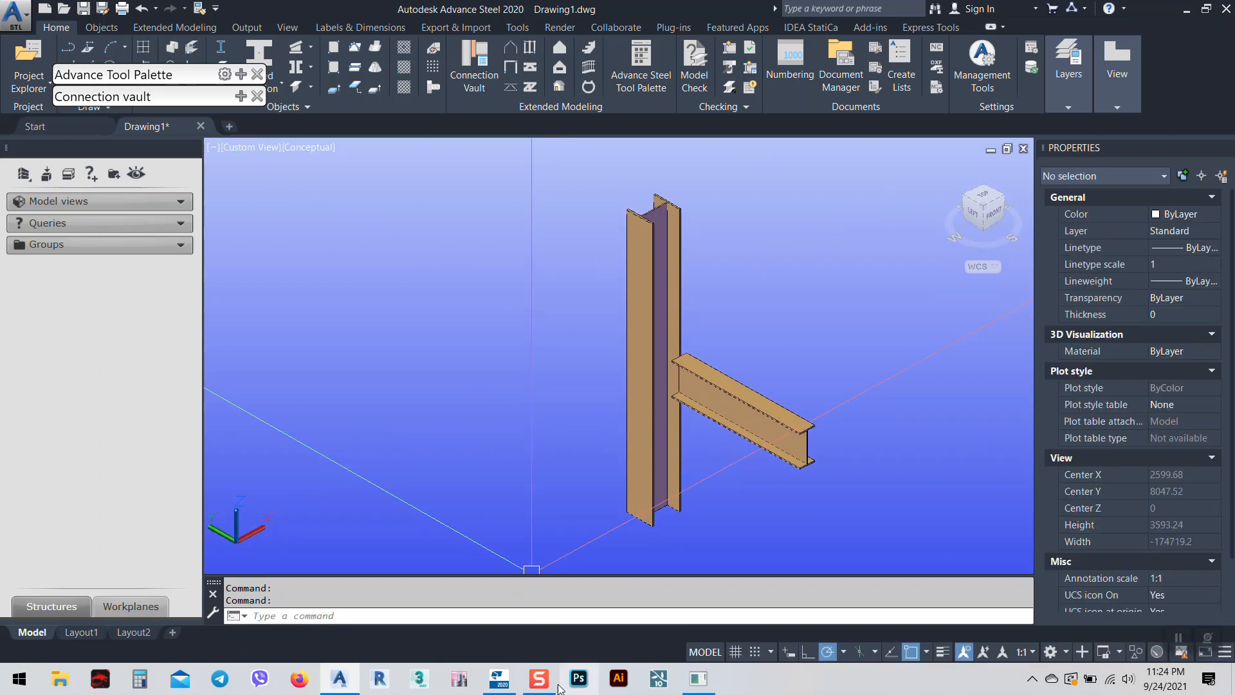
{"action": "left_click", "coordinate": [499, 678]}
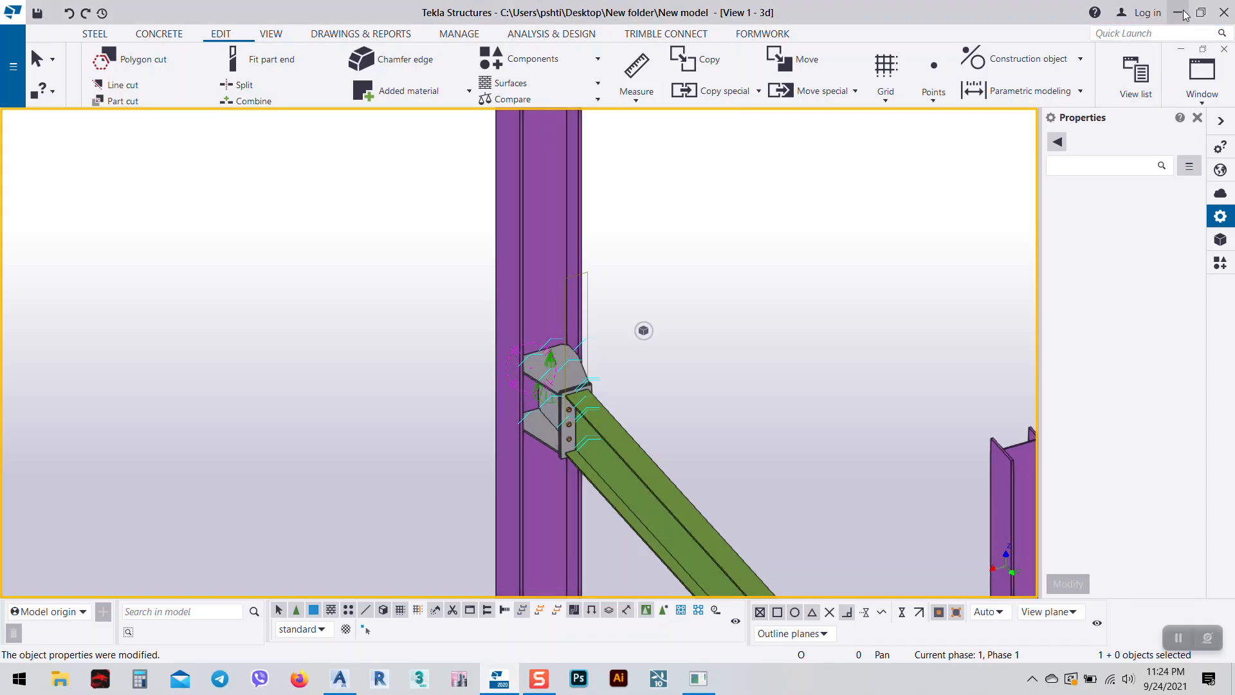
{"action": "key", "text": "alt+Tab"}
Open the Connection vault and list the Plates at beam connection types.
{"action": "middle_click_drag", "start_coordinate": [805, 361], "coordinate": [650, 373]}
{"action": "middle_click_drag", "start_coordinate": [546, 410], "coordinate": [515, 395], "text": "shift"}
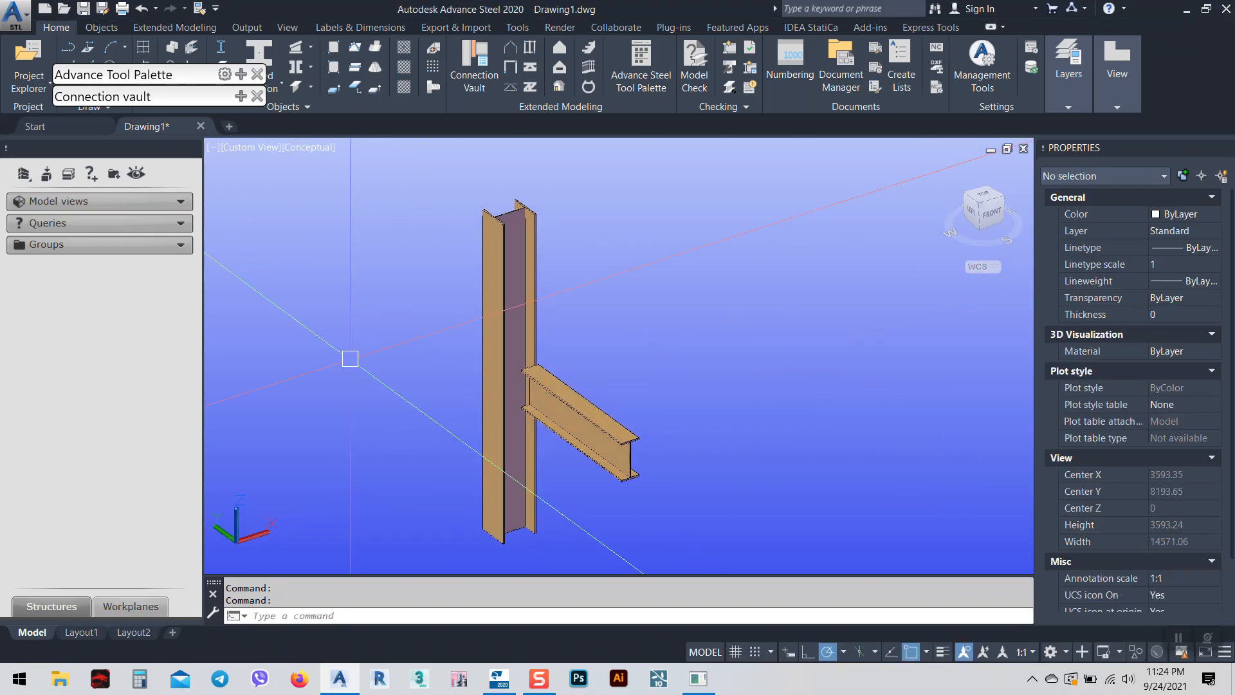
{"action": "left_click", "coordinate": [241, 96]}
{"action": "left_click", "coordinate": [156, 269]}
{"action": "left_click", "coordinate": [89, 181]}
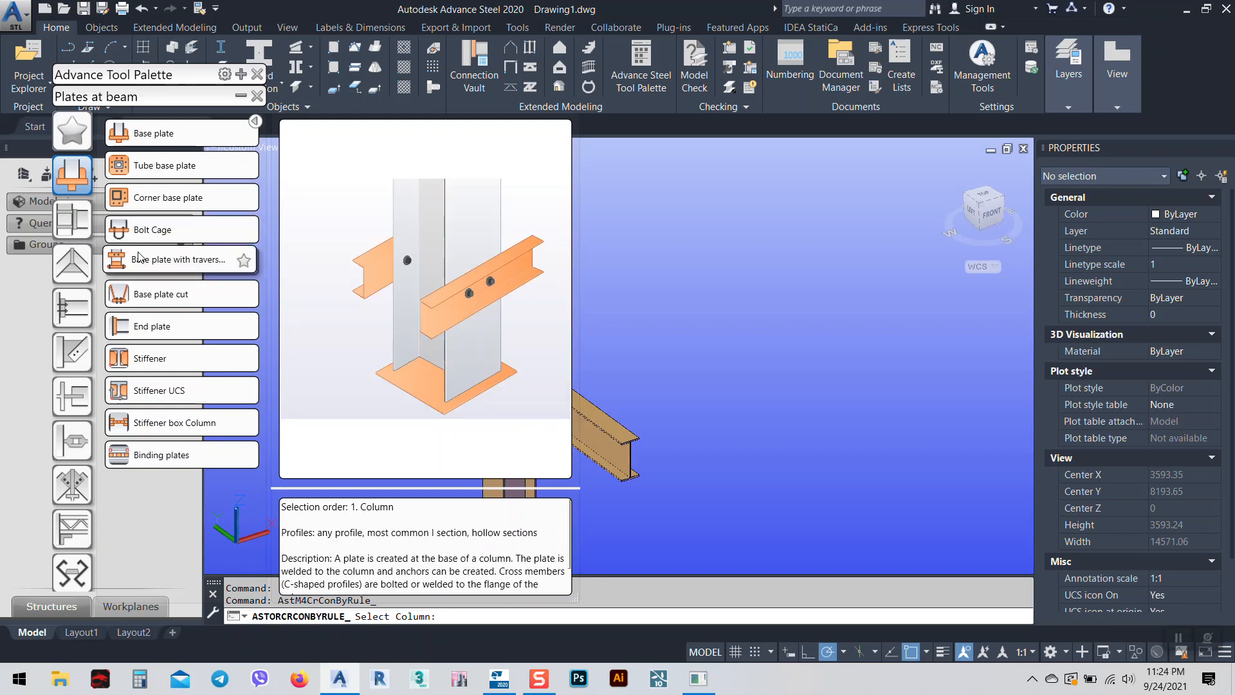
Show the Column - Beam connections, pan the model clear of the palette, and cancel the pending selection.
{"action": "left_click", "coordinate": [73, 219]}
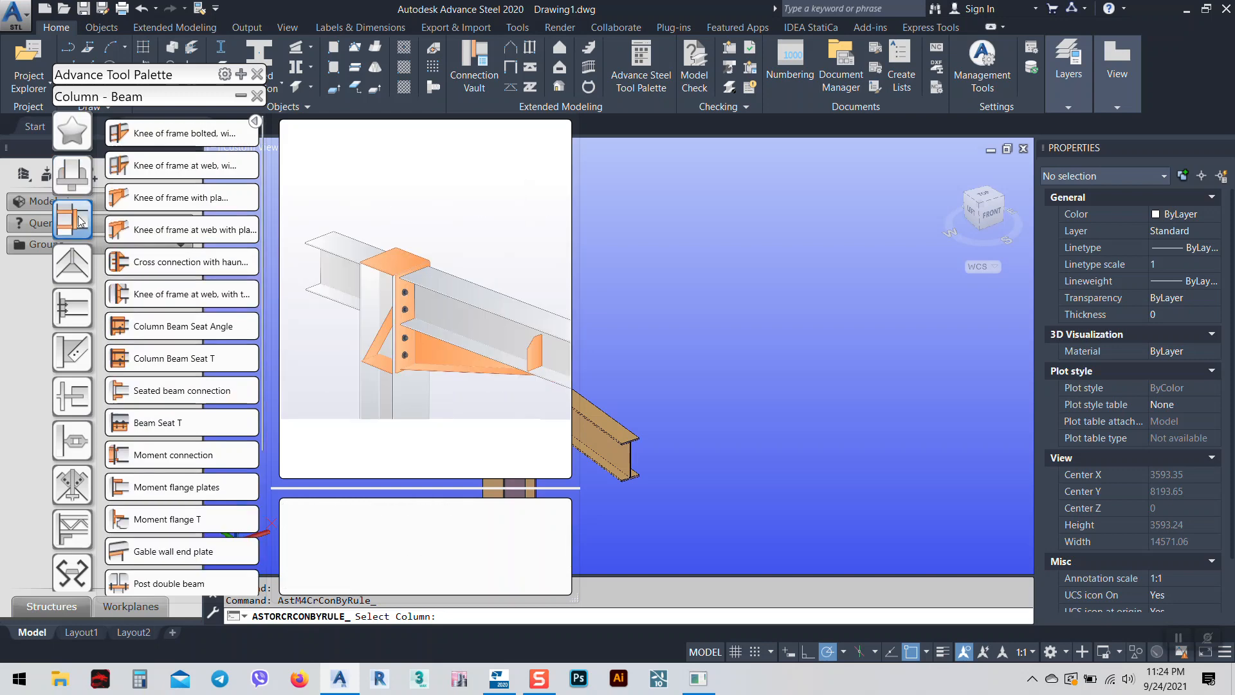
{"action": "middle_click", "coordinate": [769, 320]}
{"action": "middle_click_drag", "start_coordinate": [692, 373], "coordinate": [878, 350]}
{"action": "key", "text": "Escape"}
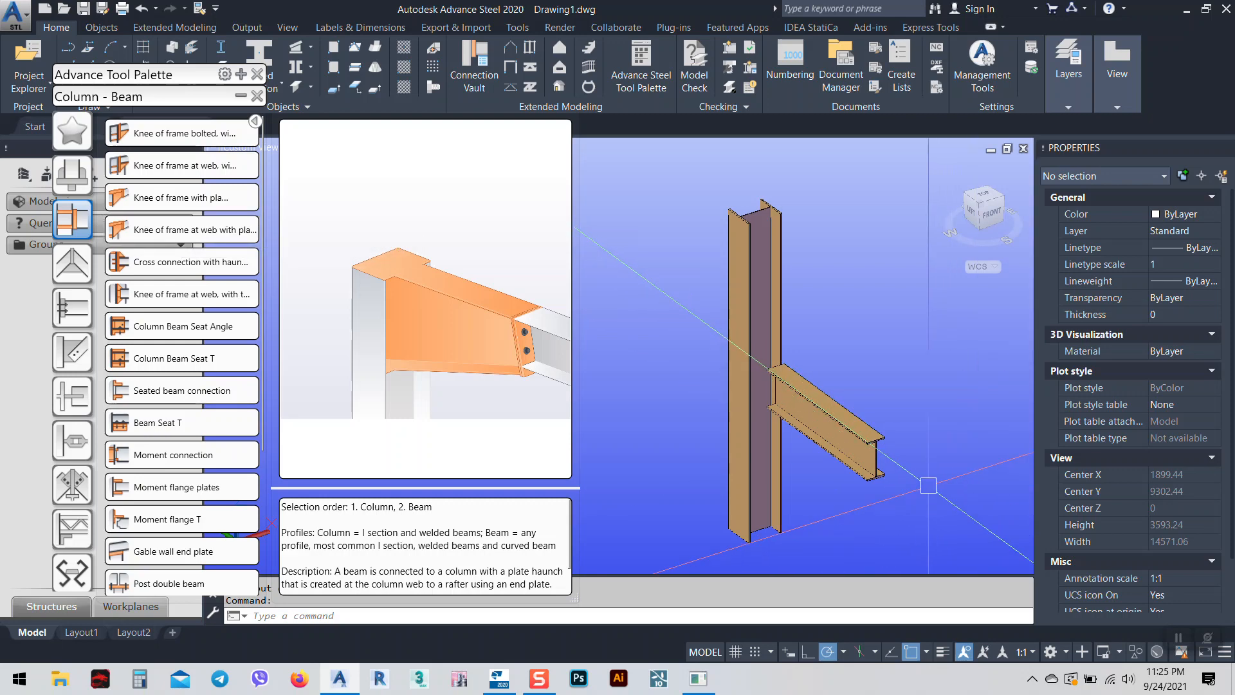
Start the knee-of-frame plate haunch connection on the column and beam, then abort it.
{"action": "left_click", "coordinate": [155, 235]}
{"action": "left_click", "coordinate": [784, 349]}
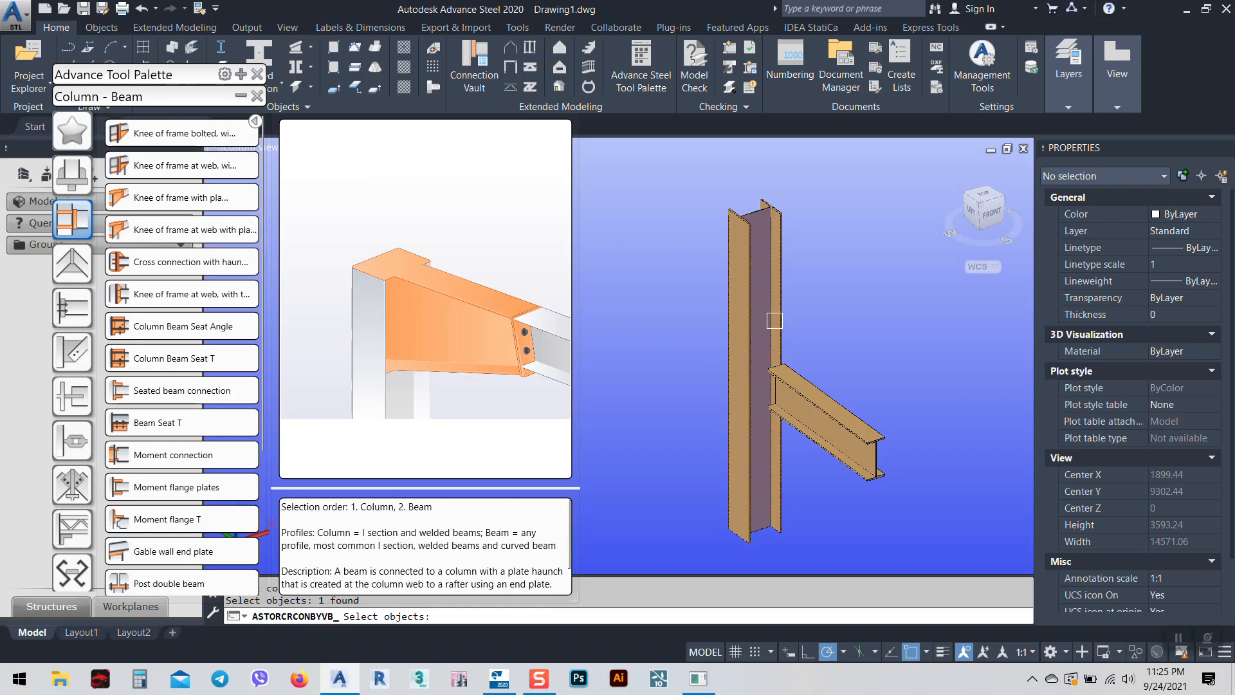
{"action": "left_click", "coordinate": [810, 389]}
{"action": "key", "text": "Escape"}
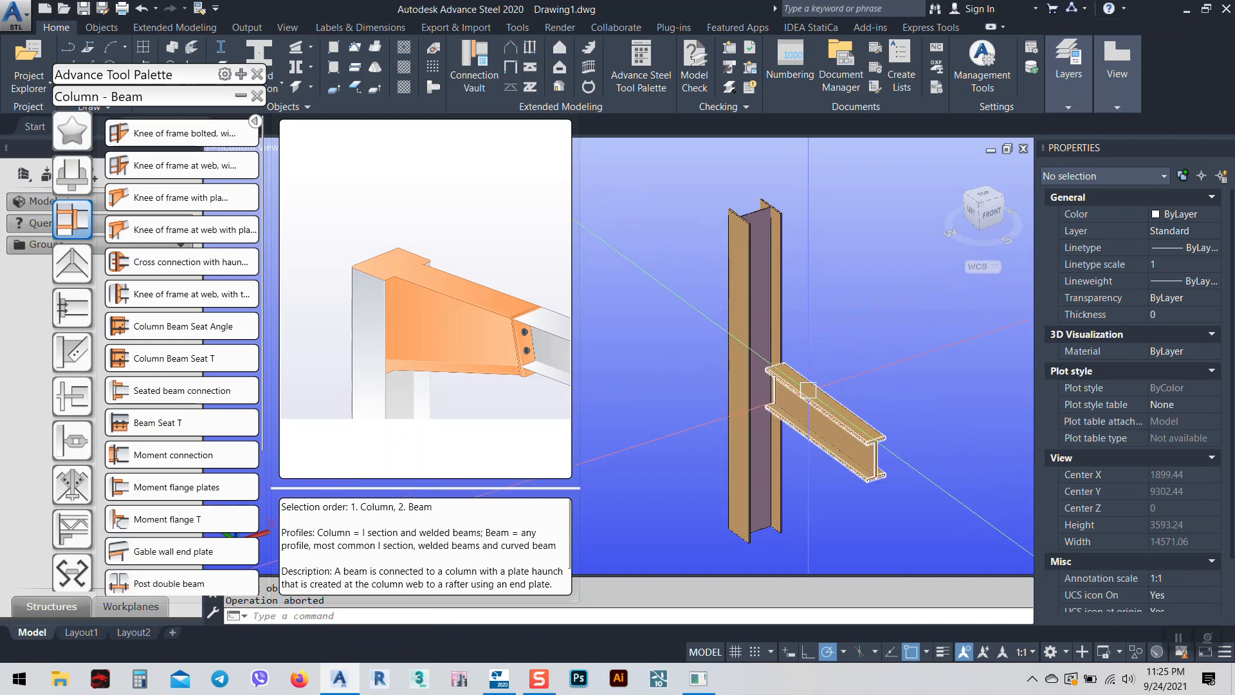
Create the plate haunch with end plate splice between column and beam, moving its dialog aside.
{"action": "left_click", "coordinate": [180, 230]}
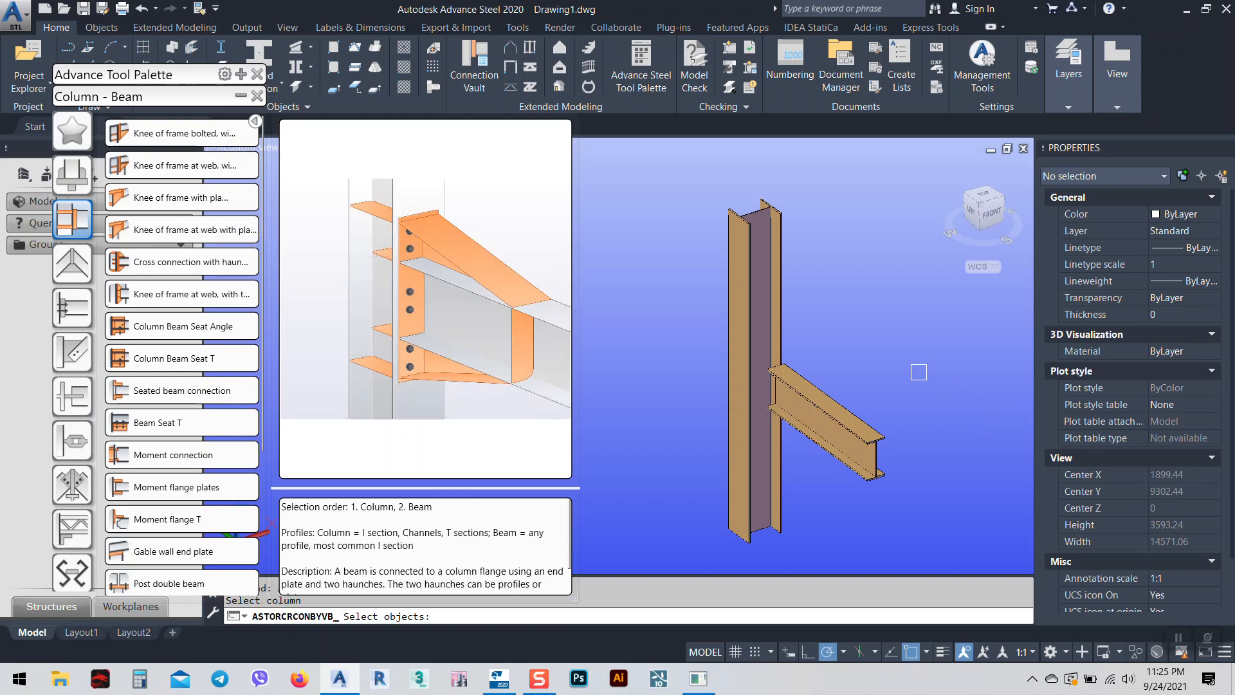
{"action": "left_click", "coordinate": [776, 318]}
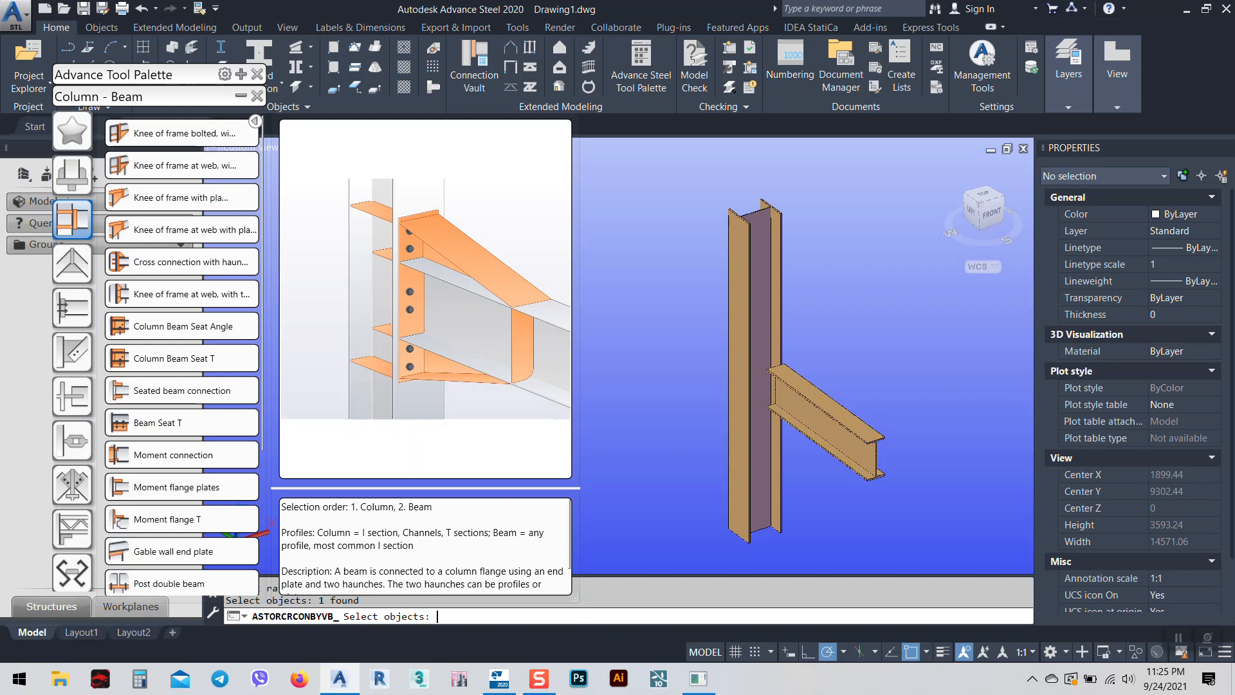
{"action": "left_click", "coordinate": [824, 419]}
{"action": "key", "text": "Return"}
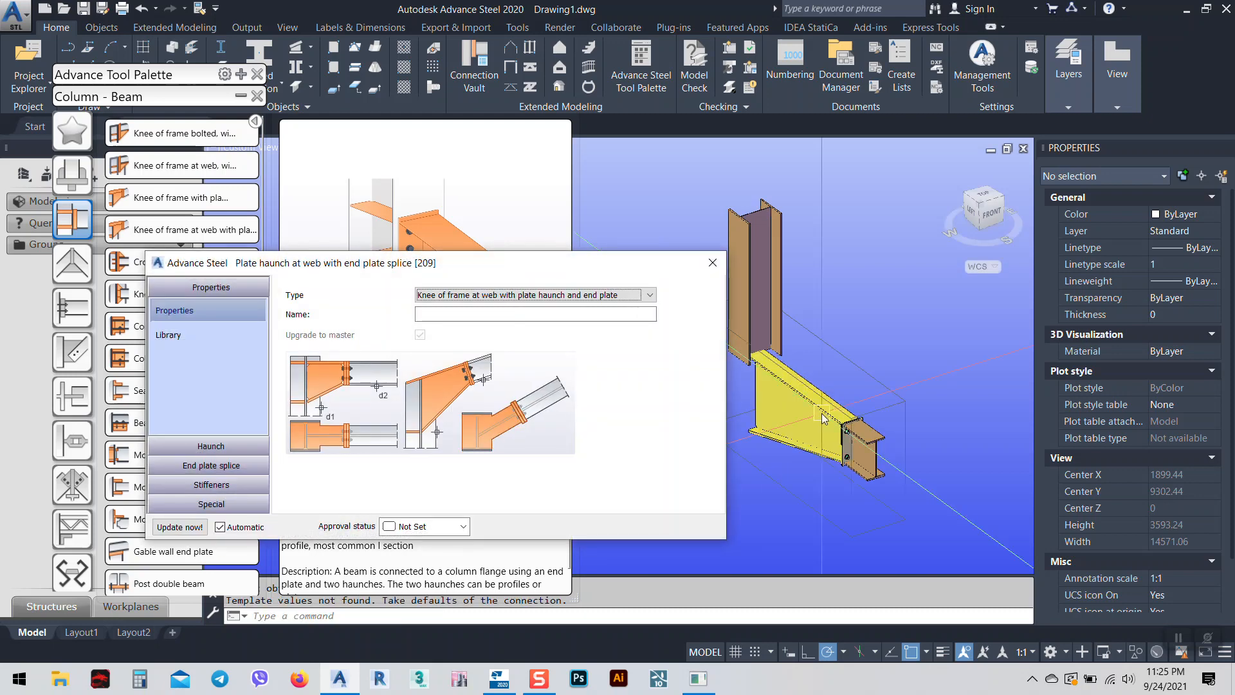
{"action": "middle_click_drag", "start_coordinate": [834, 445], "coordinate": [907, 420]}
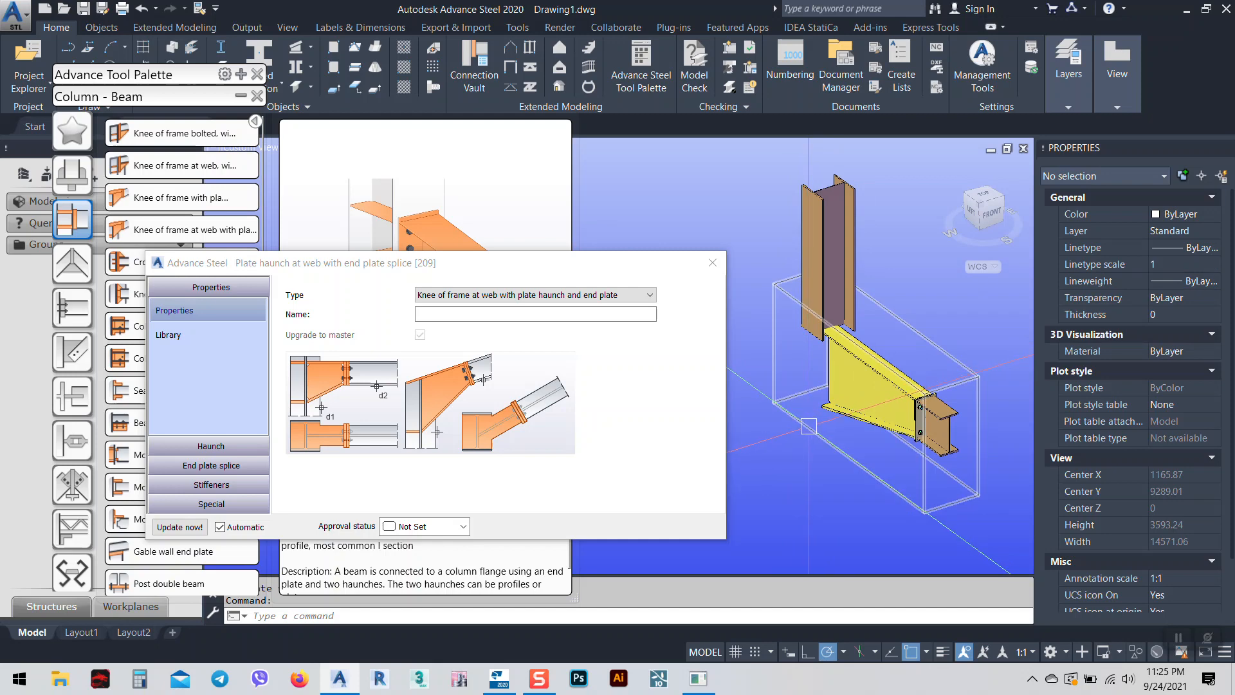
{"action": "scroll", "coordinate": [835, 359], "scroll_direction": "up", "scroll_amount": 5}
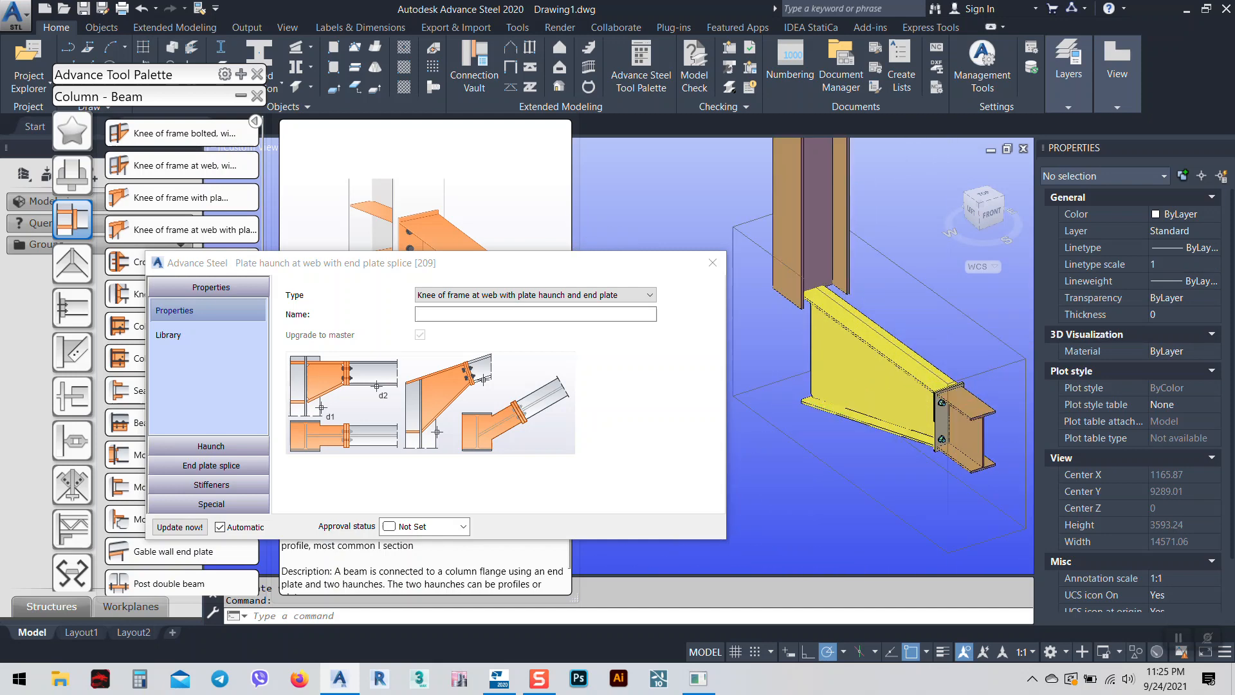
{"action": "scroll", "coordinate": [836, 384], "scroll_direction": "down", "scroll_amount": 5}
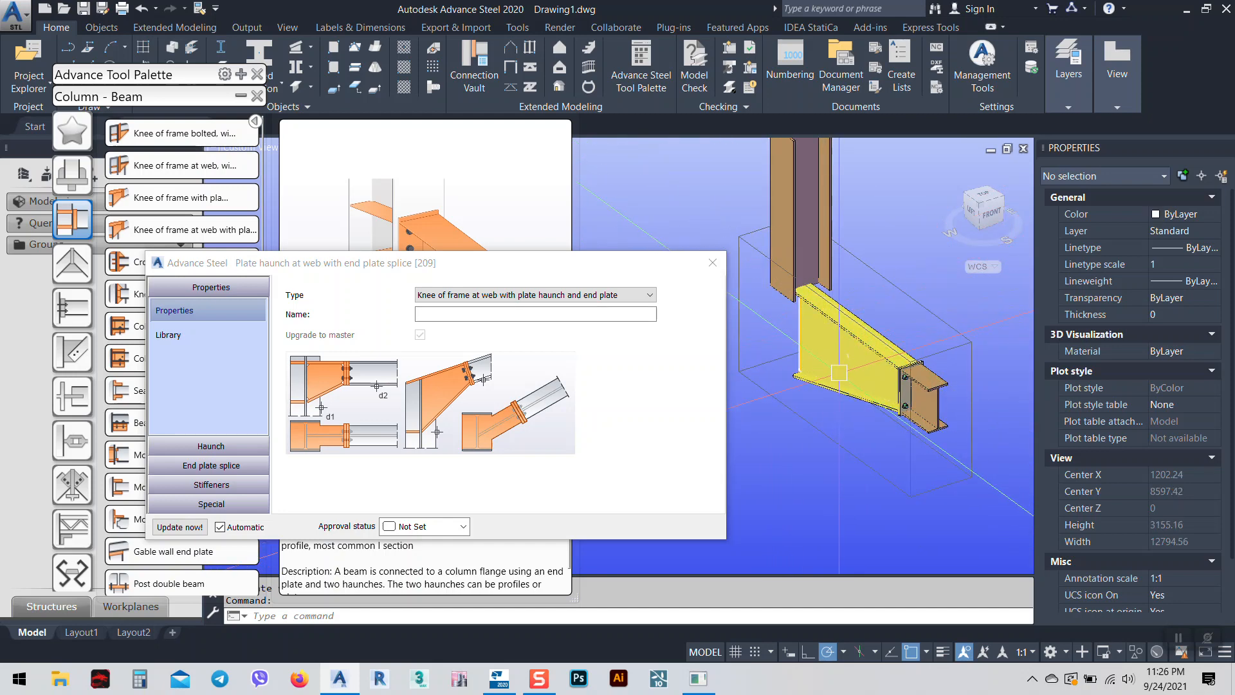
{"action": "left_click_drag", "start_coordinate": [640, 274], "coordinate": [587, 148]}
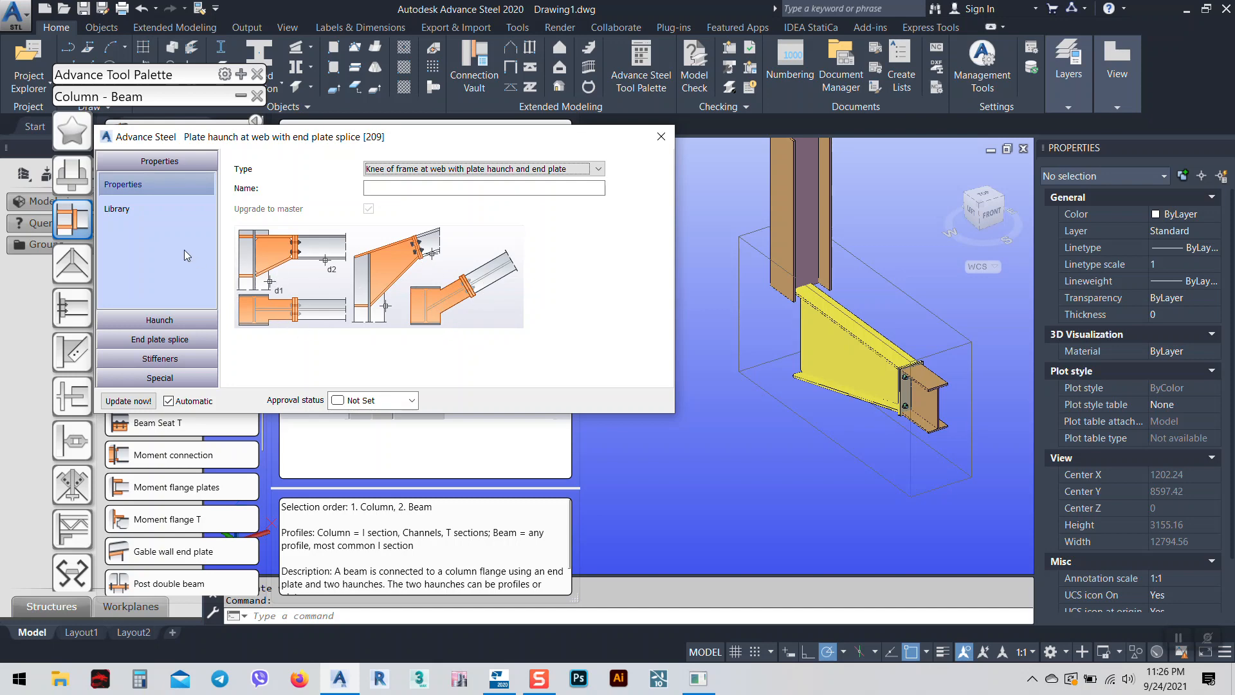
Set the haunch length layout to Column face to splice center and the haunch length to 300.
{"action": "left_click", "coordinate": [172, 326]}
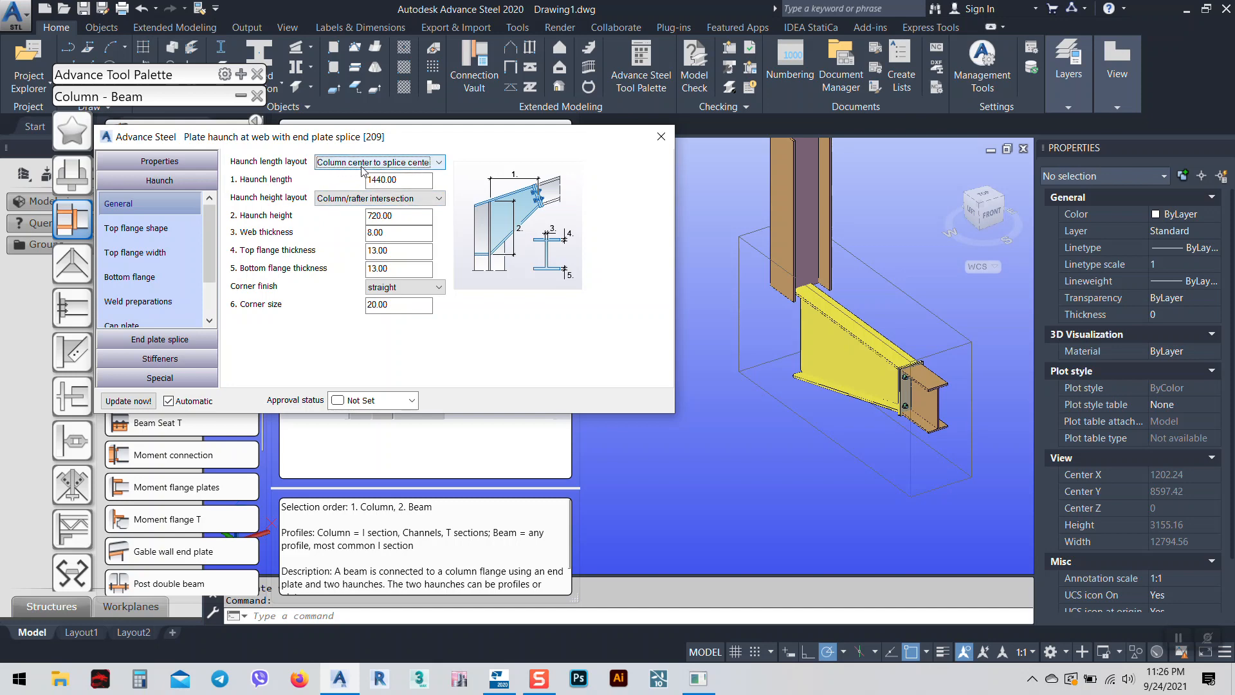
{"action": "left_click", "coordinate": [400, 165]}
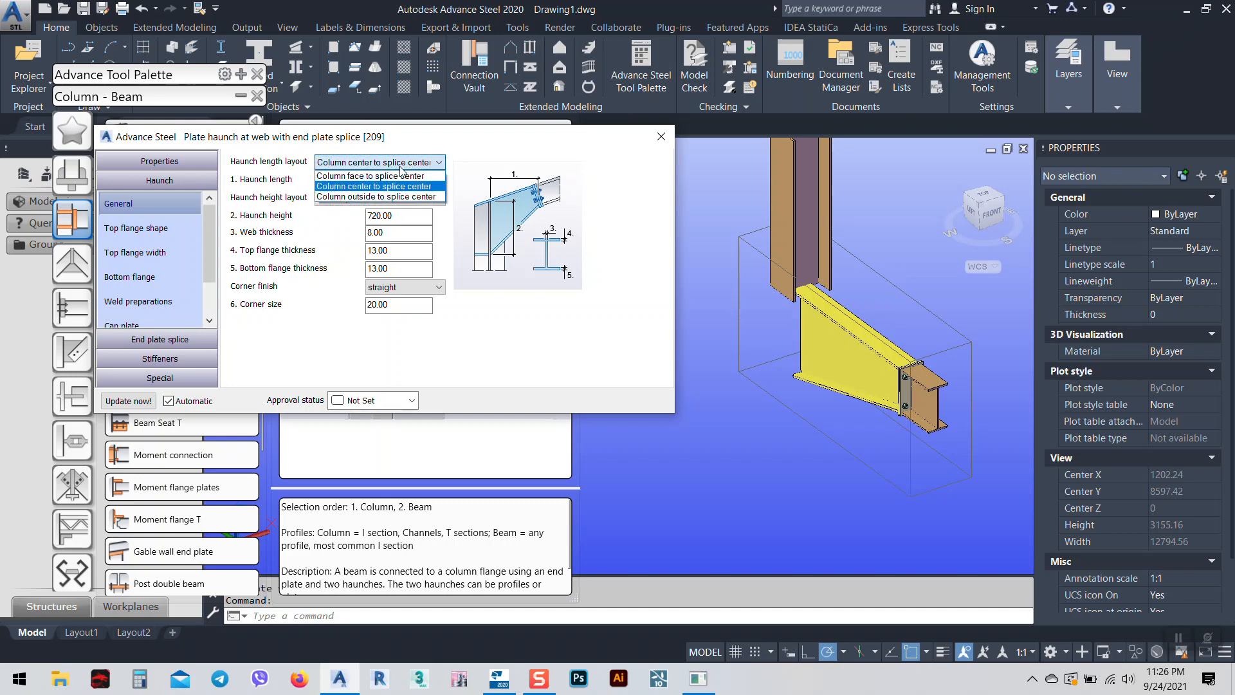
{"action": "left_click", "coordinate": [345, 177]}
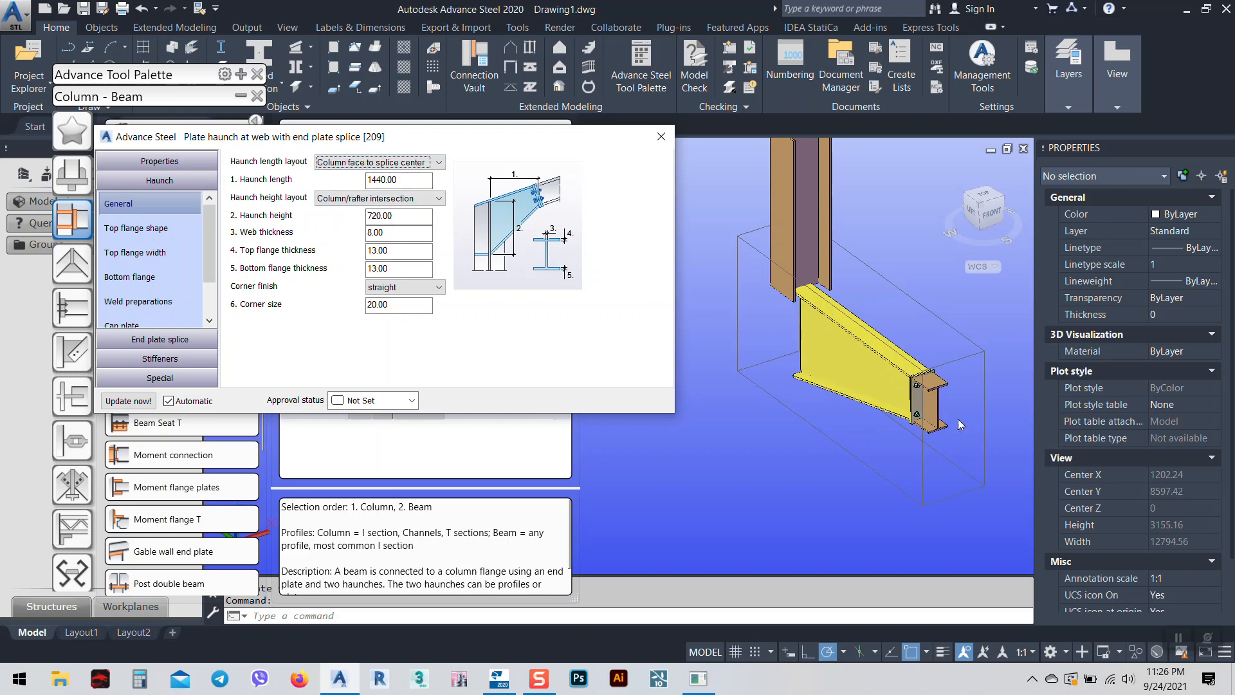
{"action": "double_click", "coordinate": [394, 179]}
{"action": "type", "text": "3"}
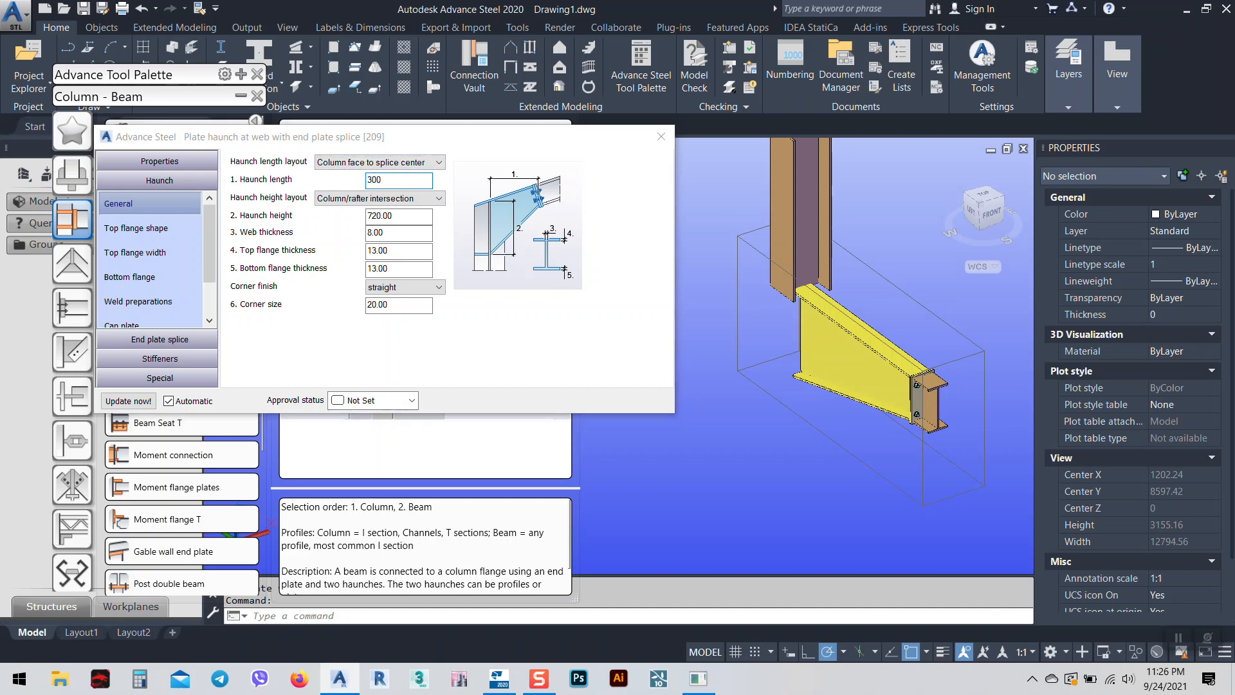
{"action": "key", "text": "Tab"}
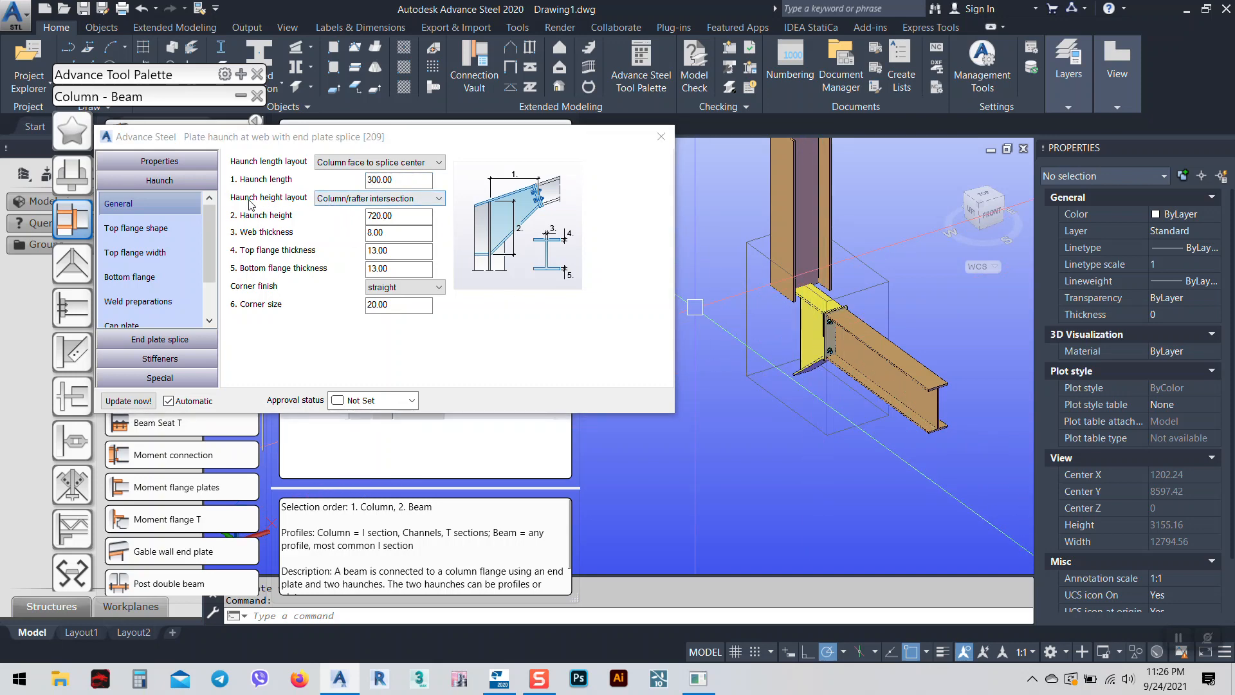
Reference haunch height to the column centre, keeping the Column face length layout after trying others.
{"action": "left_click", "coordinate": [351, 199]}
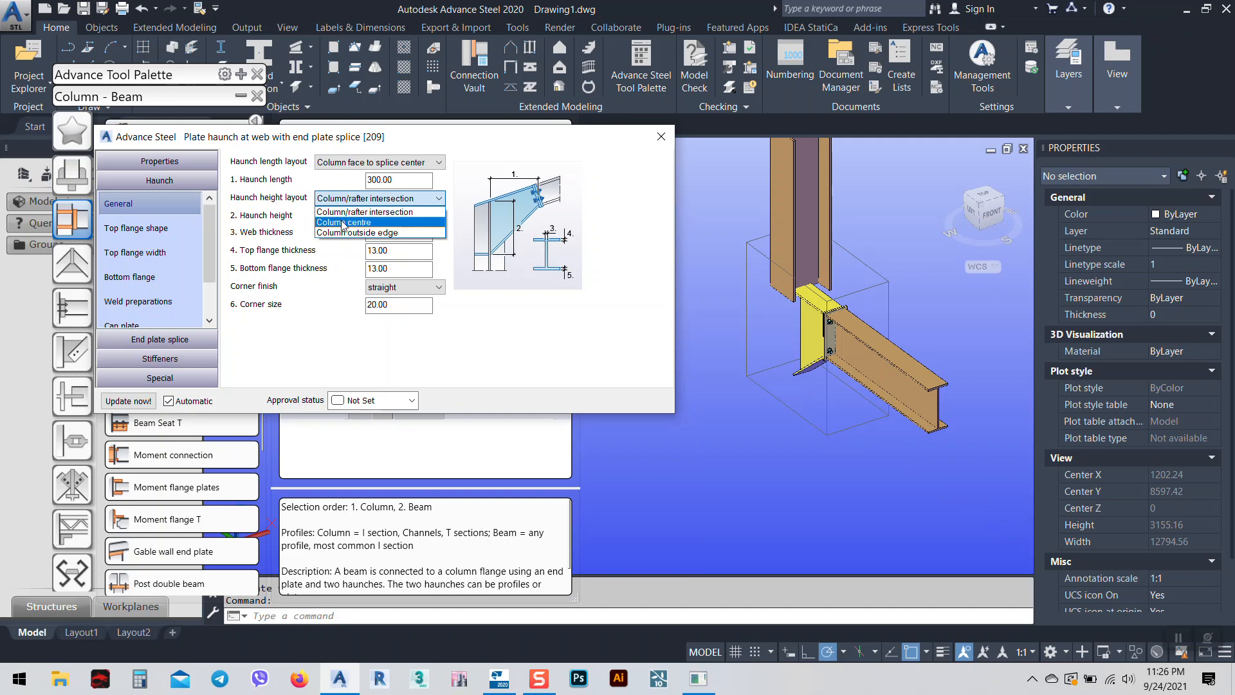
{"action": "left_click", "coordinate": [342, 222]}
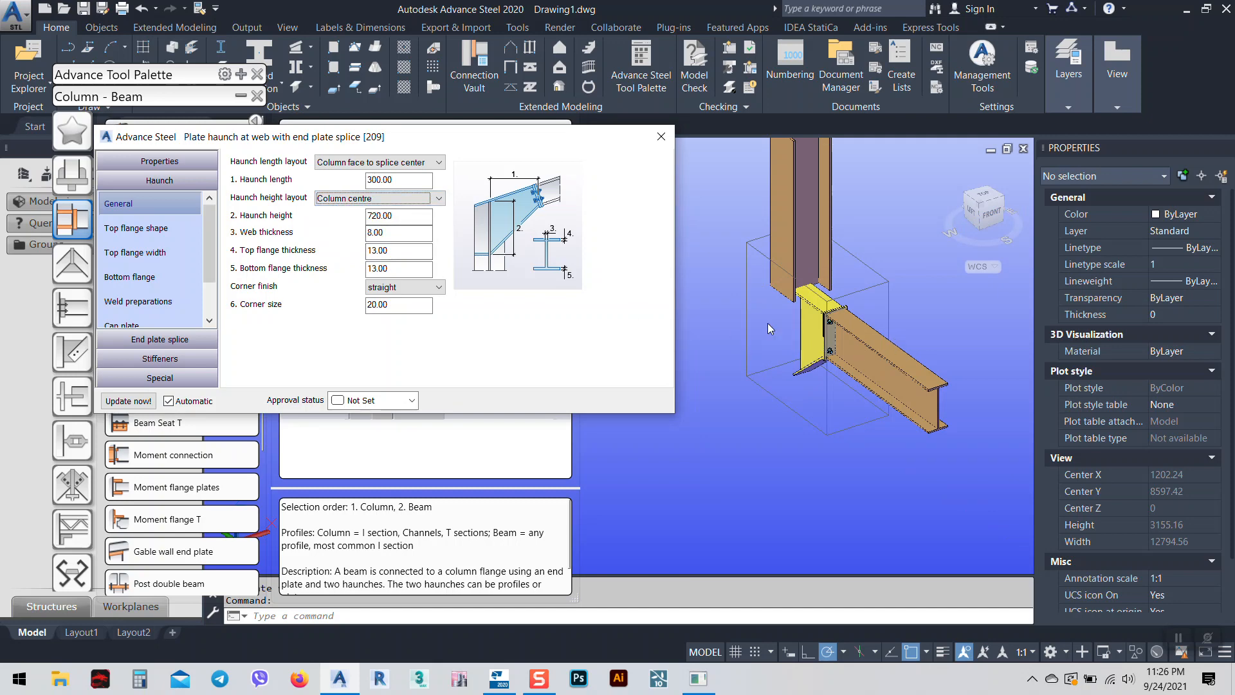
{"action": "left_click", "coordinate": [373, 162]}
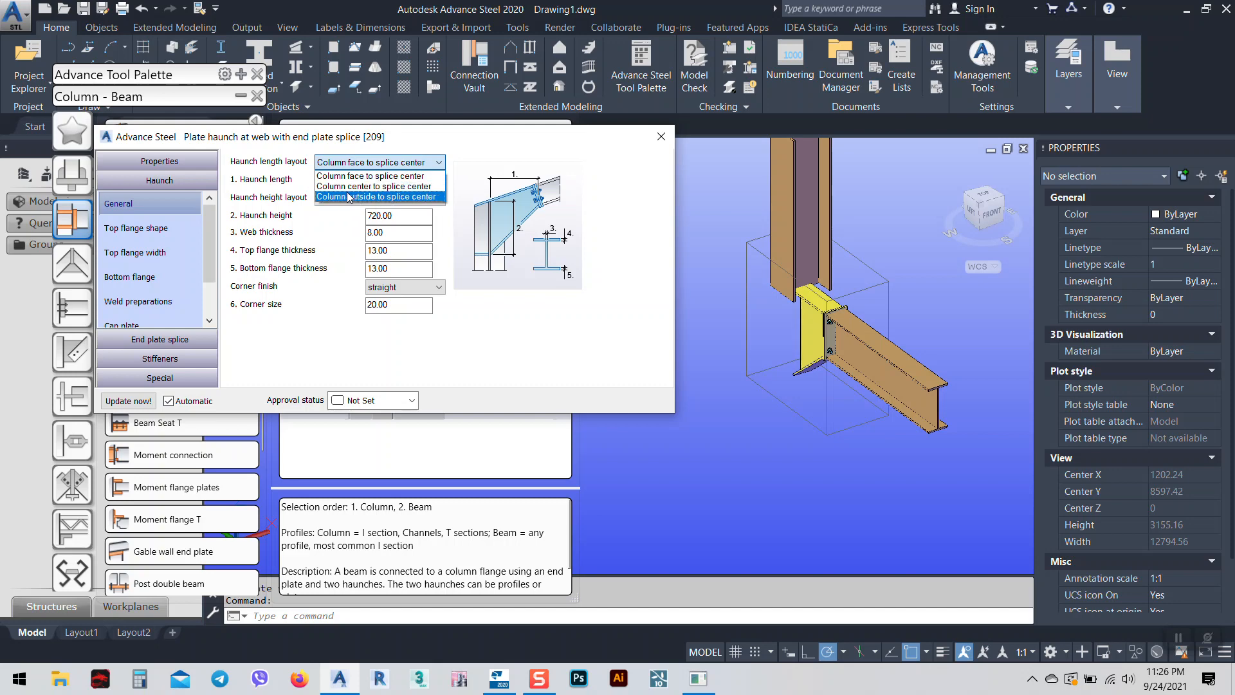
{"action": "left_click", "coordinate": [352, 189]}
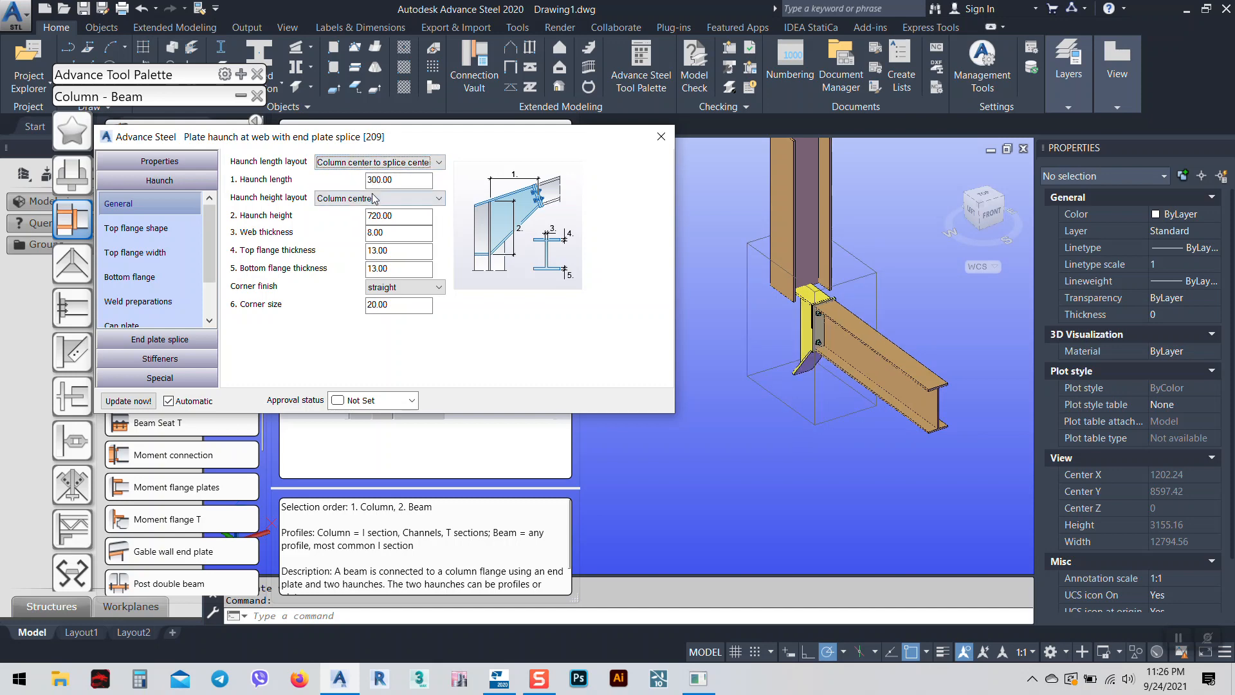
{"action": "left_click", "coordinate": [358, 164]}
{"action": "left_click", "coordinate": [352, 196]}
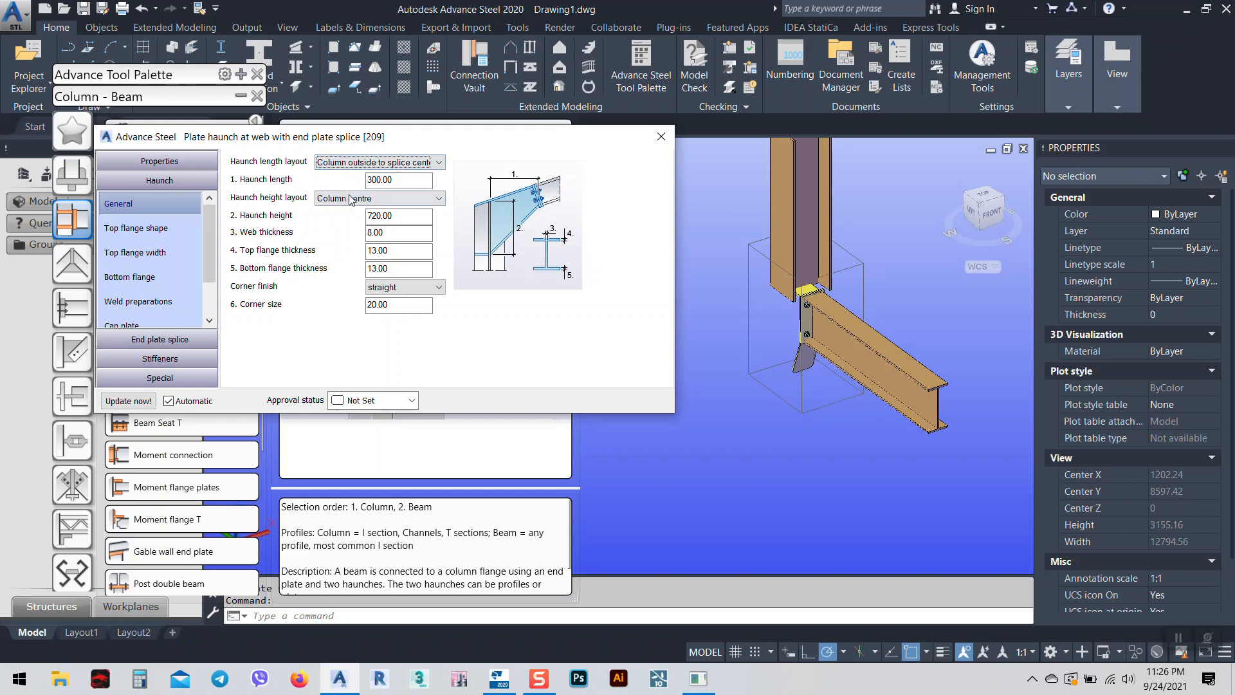
{"action": "left_click", "coordinate": [352, 166]}
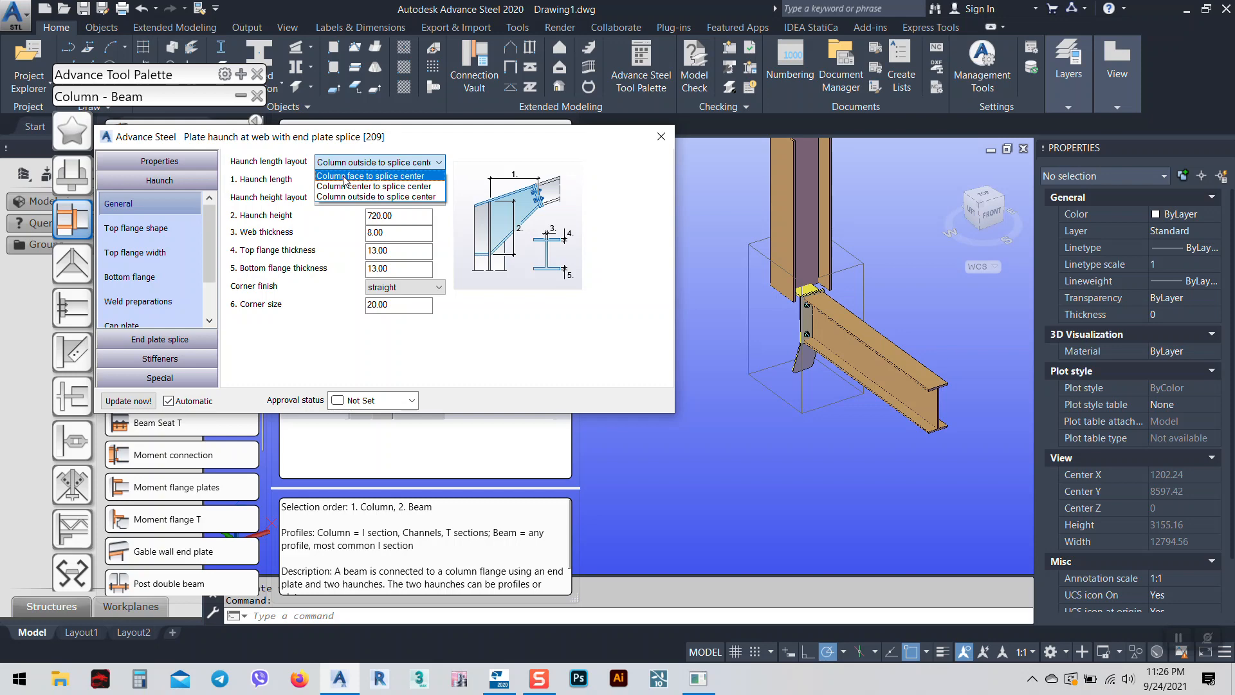
{"action": "left_click", "coordinate": [346, 176]}
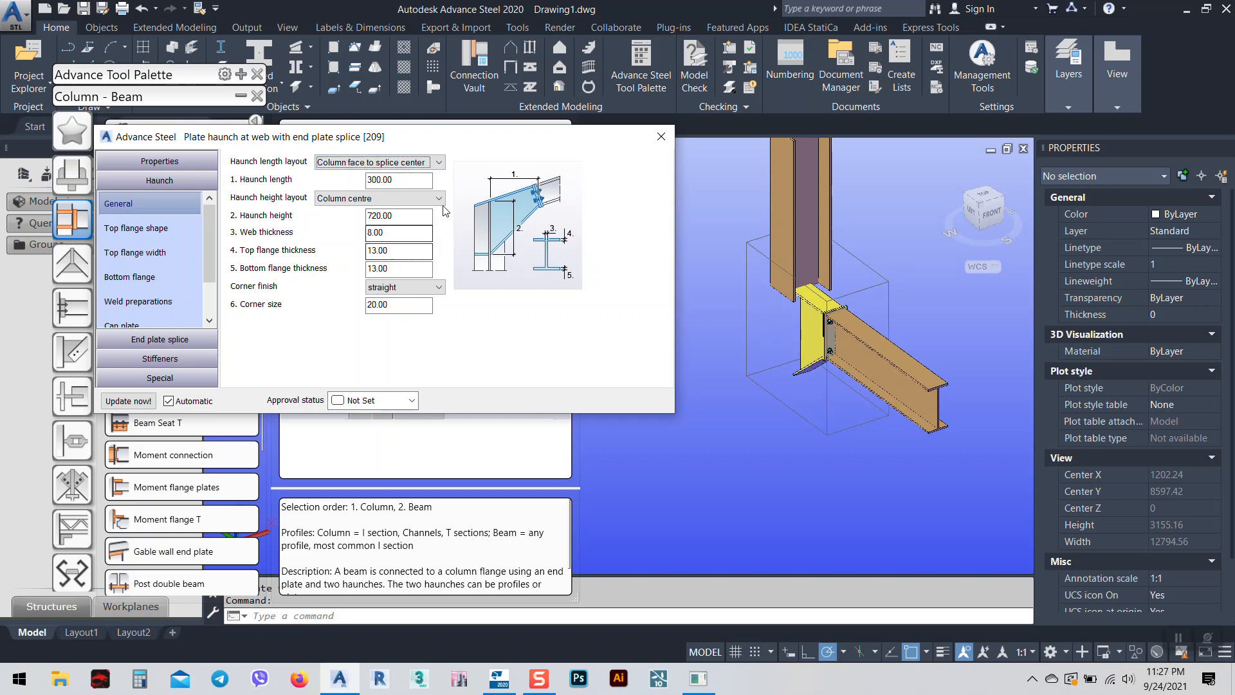
{"action": "left_click_drag", "start_coordinate": [407, 215], "coordinate": [373, 217]}
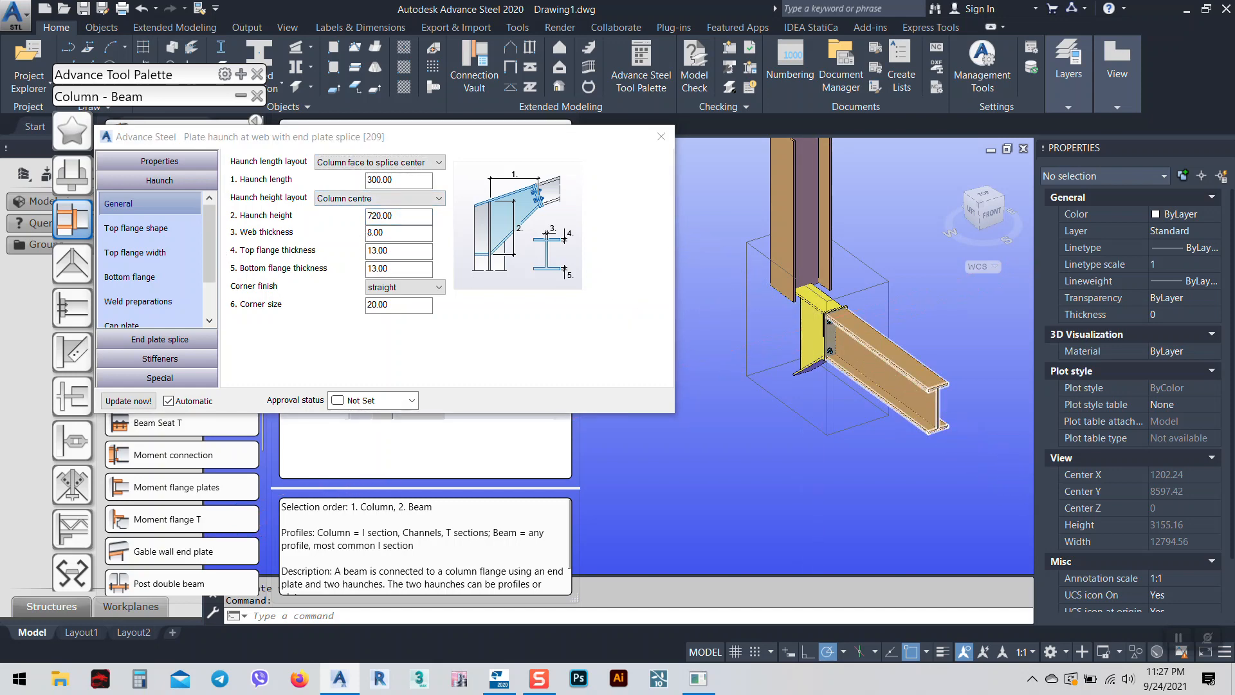
Set the haunch height to 360, then pan to and select the rafter beam.
{"action": "scroll", "coordinate": [827, 322], "scroll_direction": "up", "scroll_amount": 6}
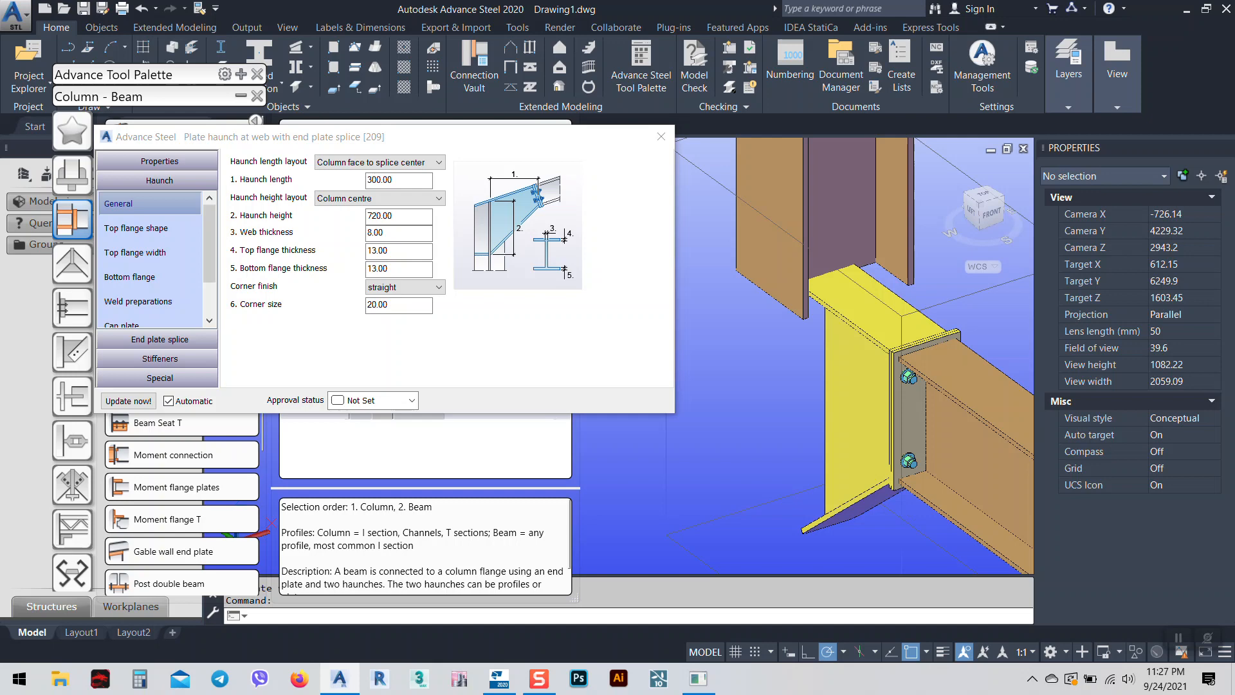
{"action": "left_click_drag", "start_coordinate": [414, 217], "coordinate": [323, 231]}
{"action": "type", "text": "360"}
{"action": "key", "text": "Return"}
{"action": "right_click", "coordinate": [823, 382]}
{"action": "left_click", "coordinate": [856, 394]}
{"action": "middle_click_drag", "start_coordinate": [912, 424], "coordinate": [759, 341]}
{"action": "left_click", "coordinate": [861, 360]}
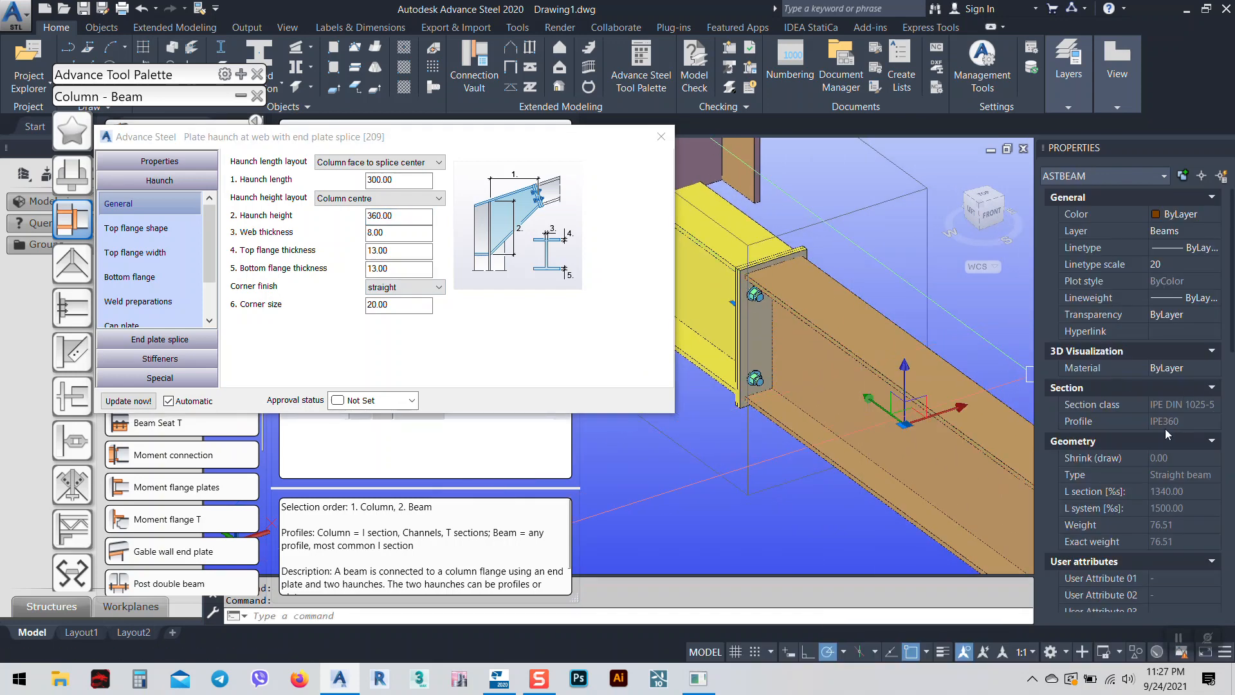
Set top and bottom flange thickness to 12 and web thickness to 10.
{"action": "left_click", "coordinate": [390, 218]}
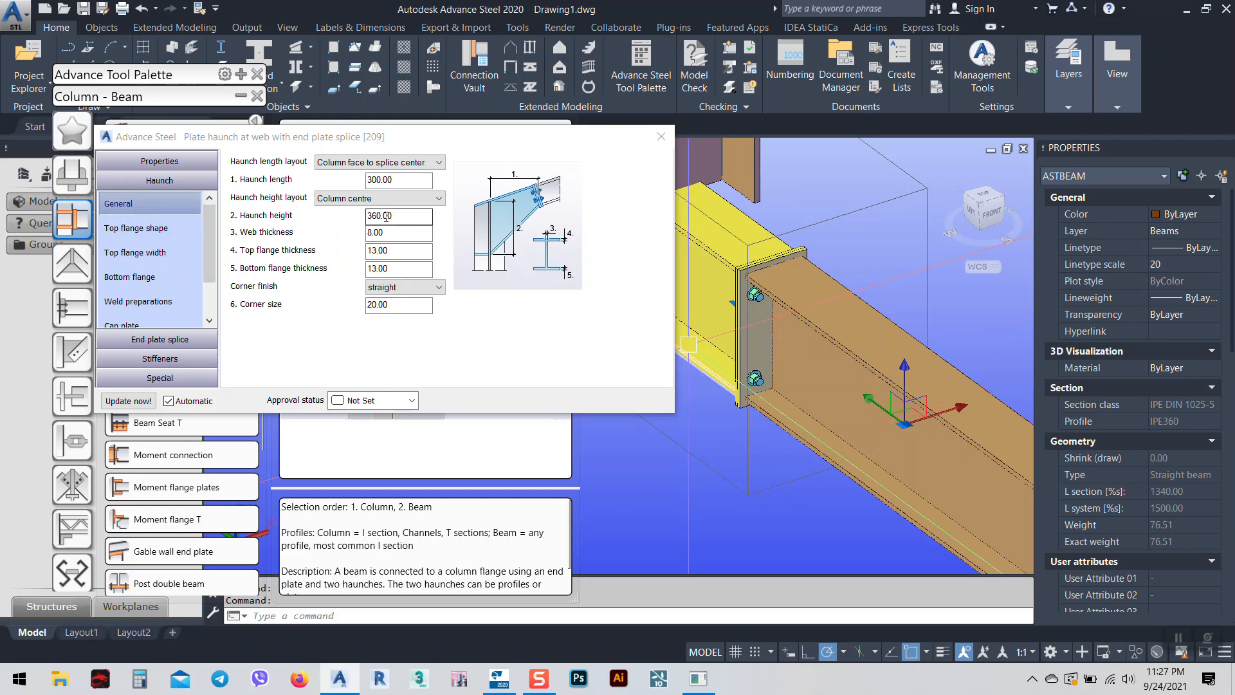
{"action": "left_click", "coordinate": [408, 250]}
{"action": "double_click", "coordinate": [408, 251]}
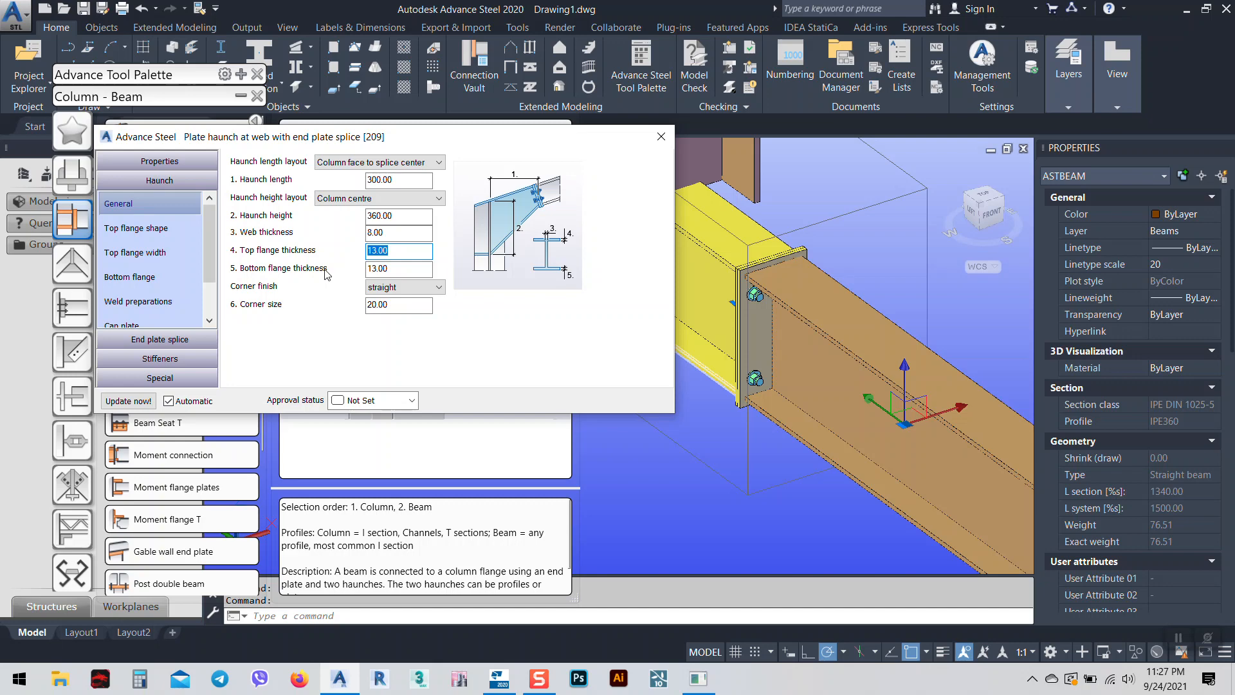
{"action": "type", "text": "12"}
{"action": "key", "text": "Tab"}
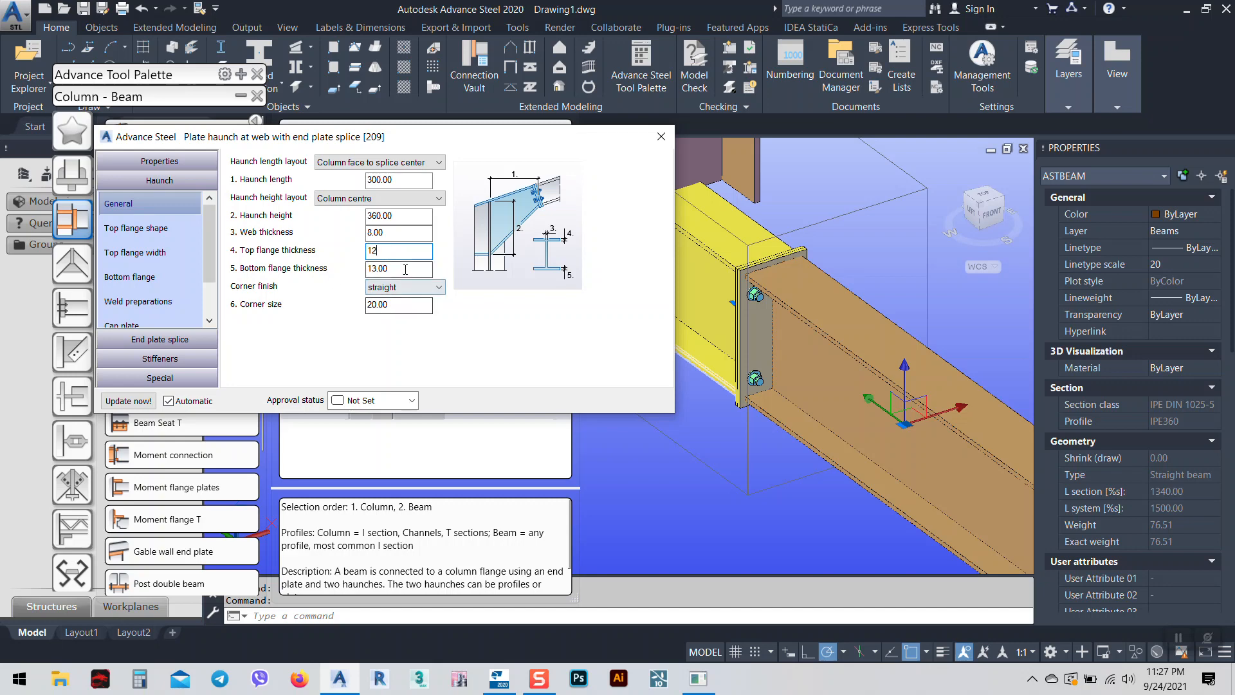
{"action": "type", "text": "12"}
{"action": "key", "text": "shift+Tab"}
{"action": "key", "text": "shift+Tab"}
{"action": "type", "text": "10"}
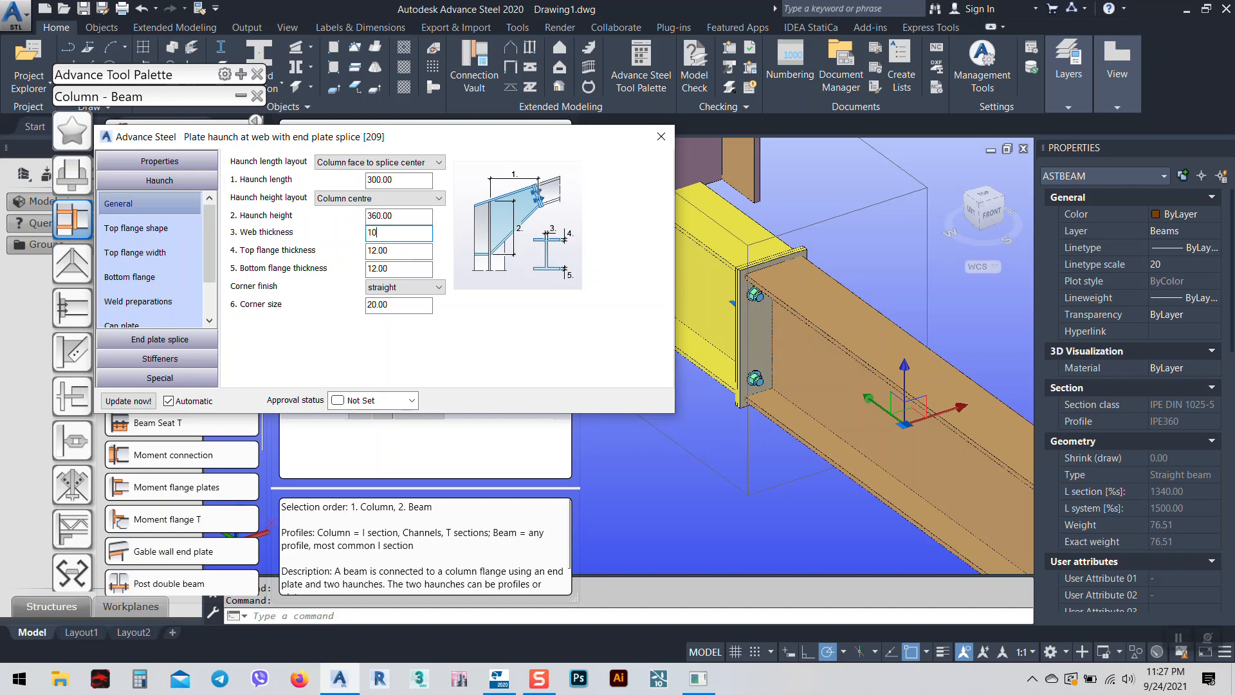
{"action": "middle_click_drag", "start_coordinate": [757, 311], "coordinate": [874, 373]}
{"action": "middle_click_drag", "start_coordinate": [1002, 442], "coordinate": [838, 364]}
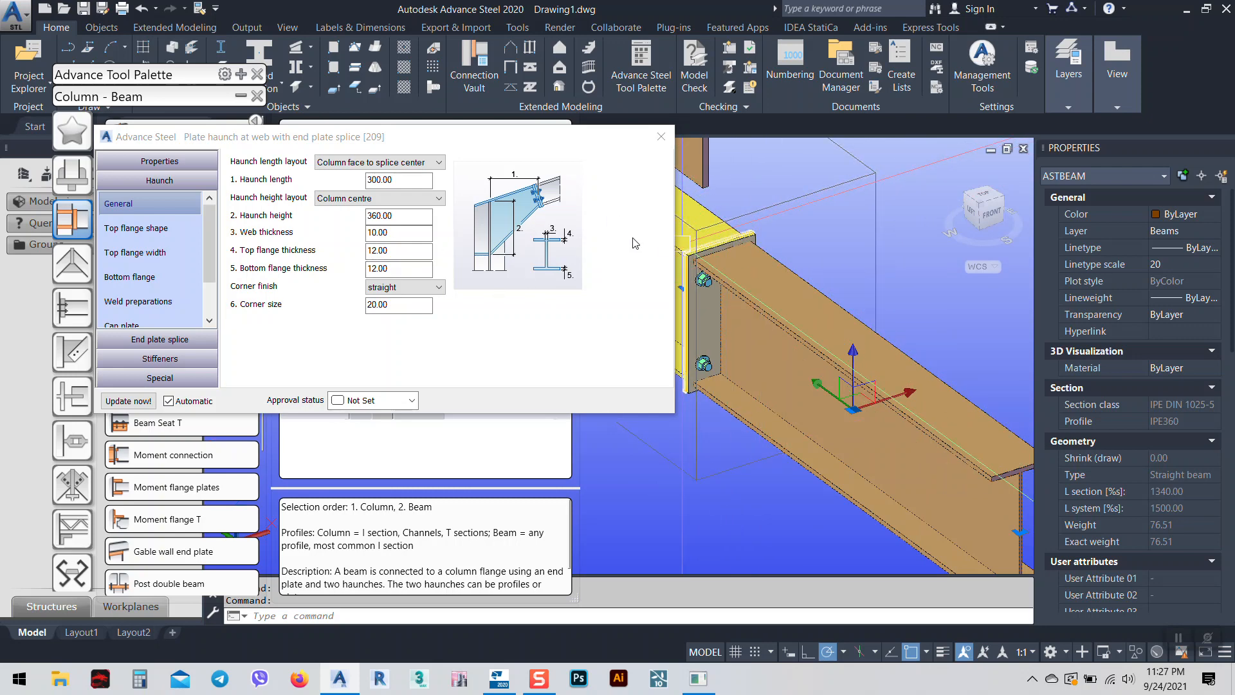
{"action": "middle_click_drag", "start_coordinate": [679, 253], "coordinate": [840, 335]}
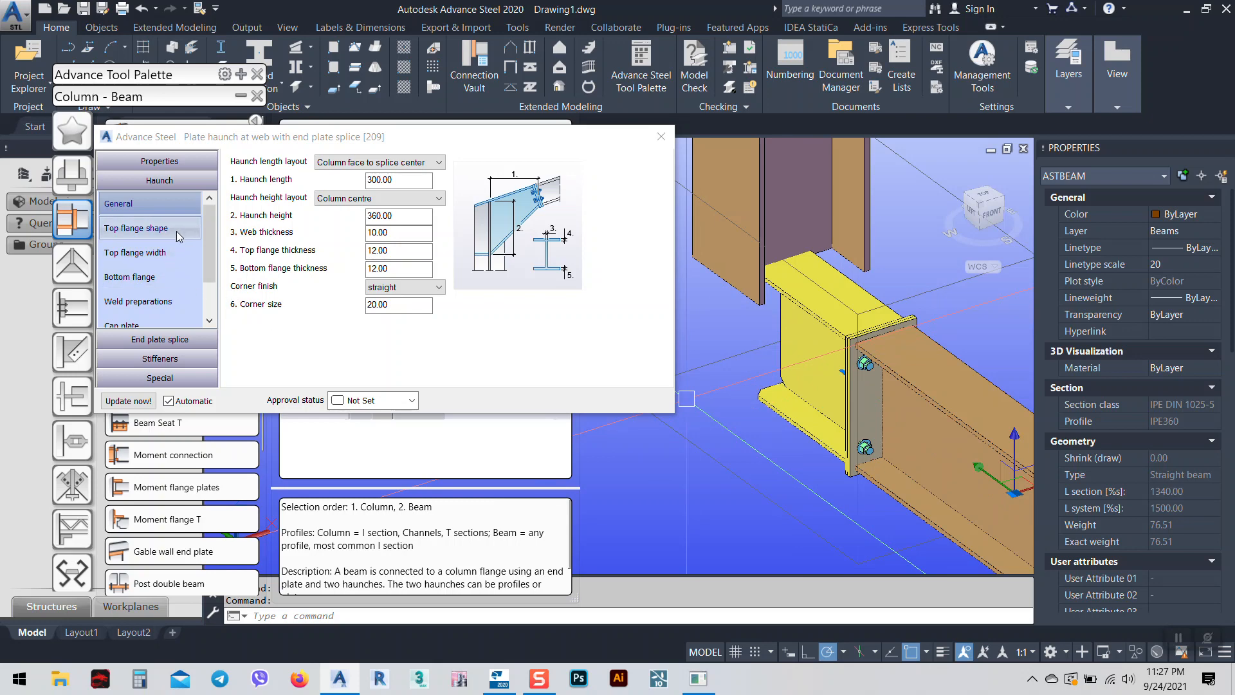
In Top flange shape, keep the Full column length layout and tick Inside column.
{"action": "left_click", "coordinate": [166, 228]}
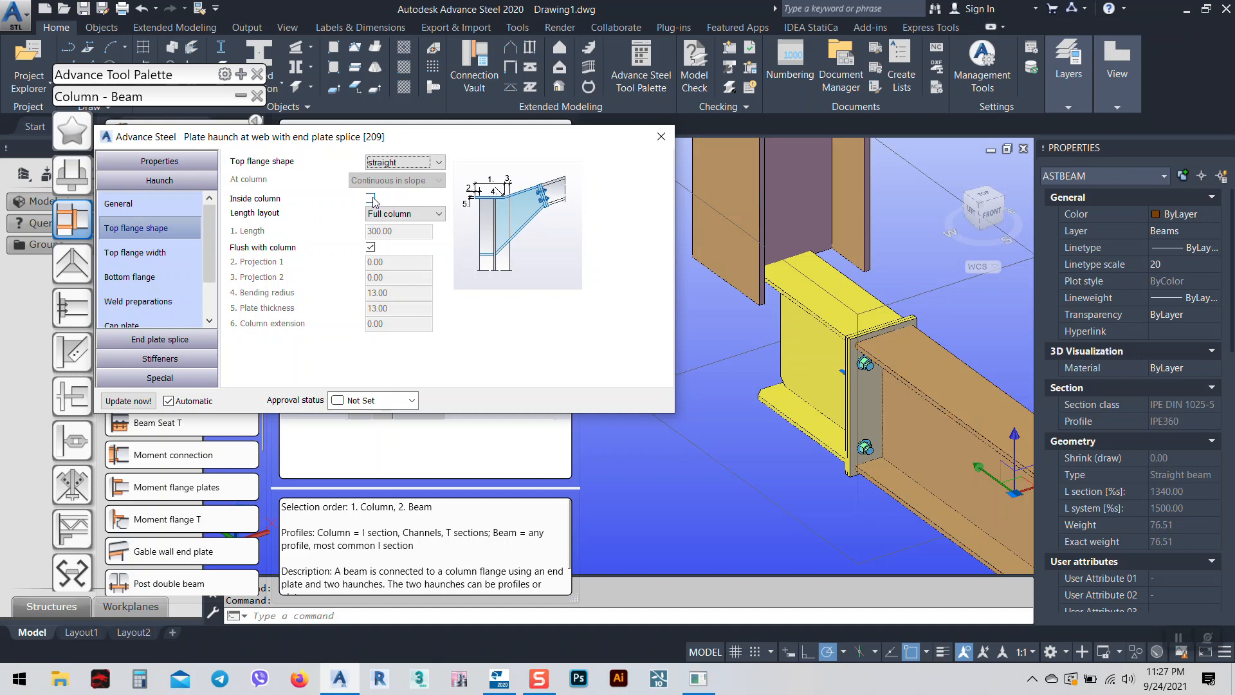
{"action": "left_click", "coordinate": [405, 214]}
{"action": "left_click", "coordinate": [394, 222]}
{"action": "left_click", "coordinate": [370, 198]}
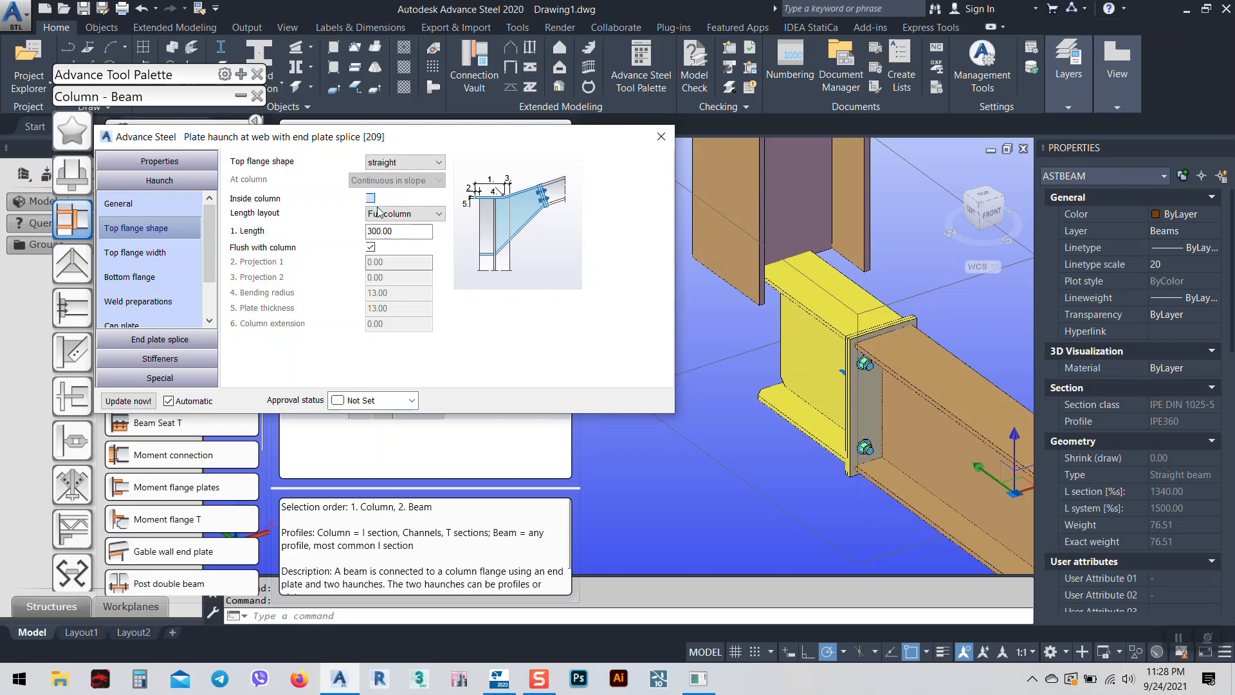
Orbit around the column and beam to inspect the haunch's top flange.
{"action": "scroll", "coordinate": [838, 363], "scroll_direction": "down", "scroll_amount": 3}
{"action": "middle_click_drag", "start_coordinate": [831, 402], "coordinate": [817, 316]}
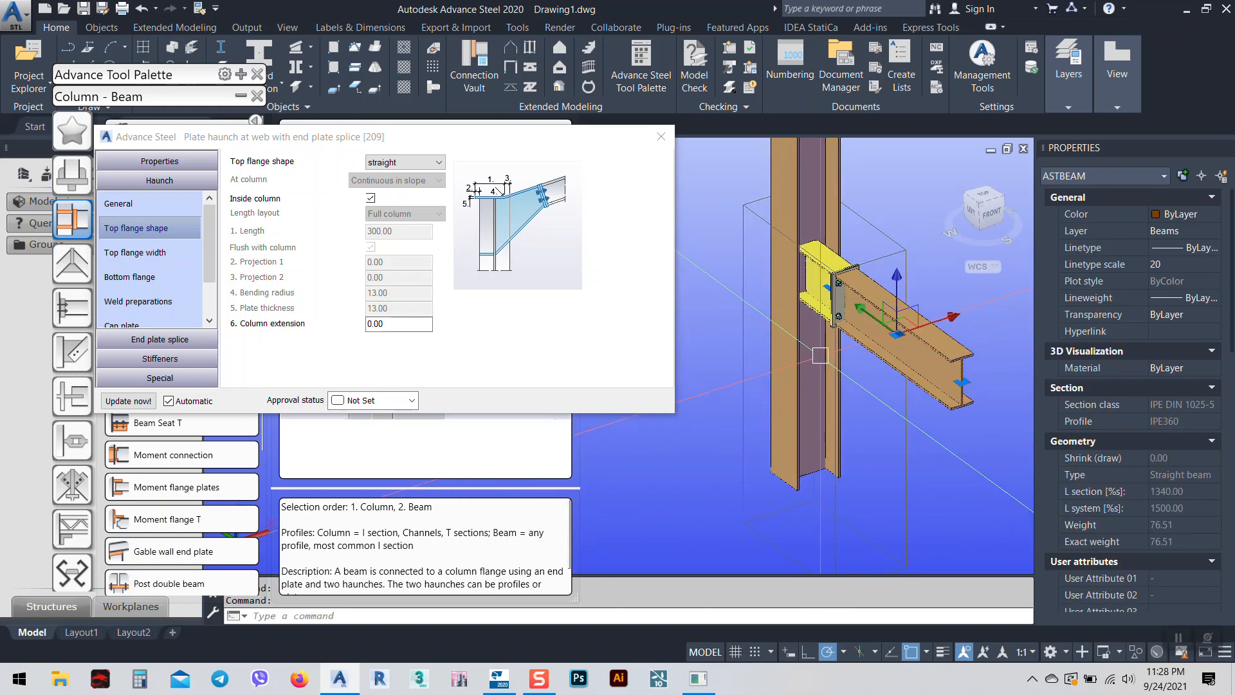
{"action": "middle_click_drag", "start_coordinate": [888, 309], "coordinate": [841, 303], "text": "shift"}
{"action": "scroll", "coordinate": [841, 309], "scroll_direction": "up", "scroll_amount": 5}
{"action": "middle_click_drag", "start_coordinate": [843, 388], "coordinate": [808, 400], "text": "shift"}
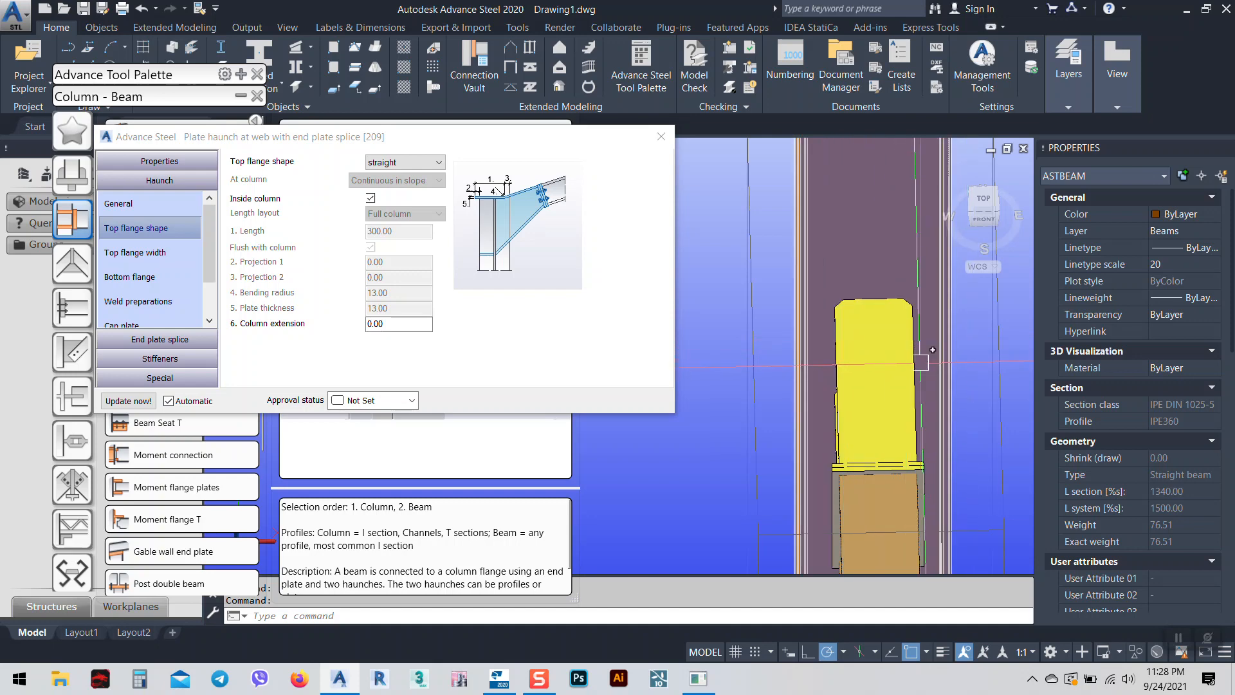
{"action": "middle_click_drag", "start_coordinate": [873, 348], "coordinate": [859, 476], "text": "shift"}
{"action": "middle_click_drag", "start_coordinate": [892, 437], "coordinate": [899, 444]}
{"action": "middle_click_drag", "start_coordinate": [899, 444], "coordinate": [926, 412], "text": "shift"}
{"action": "middle_click_drag", "start_coordinate": [869, 528], "coordinate": [881, 419]}
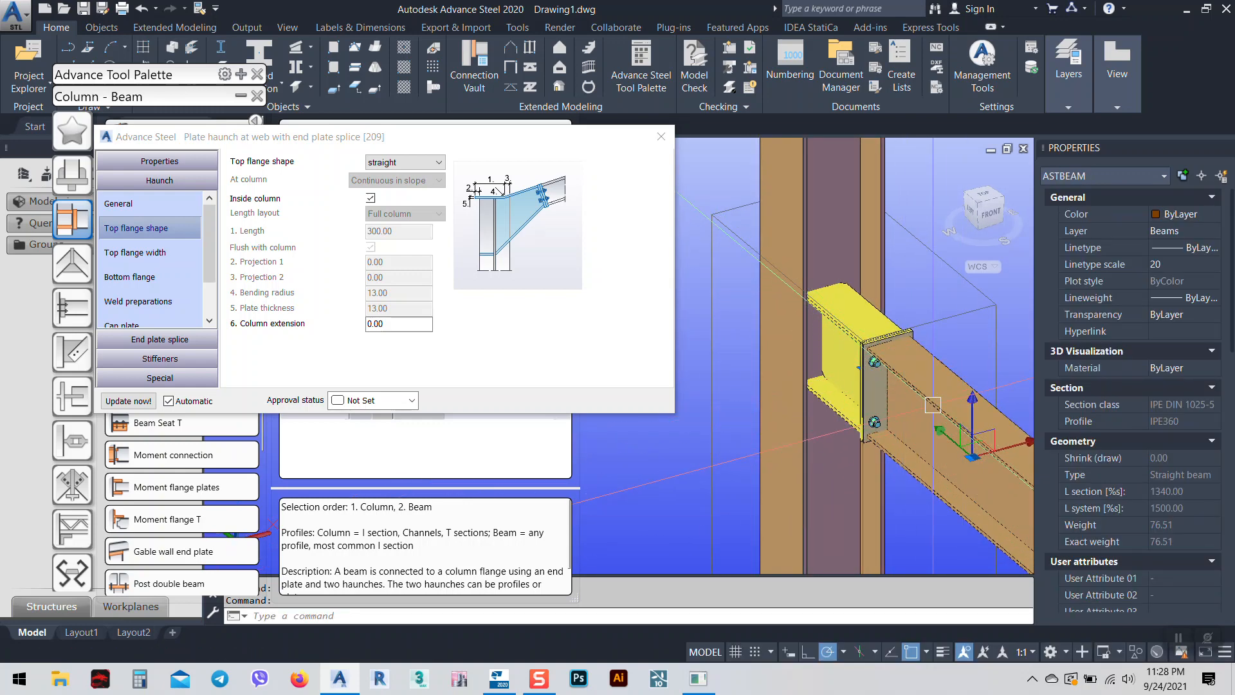
Switch the top flange shape from contour to trapezoid and inspect the haunch in 3-D.
{"action": "left_click", "coordinate": [399, 163]}
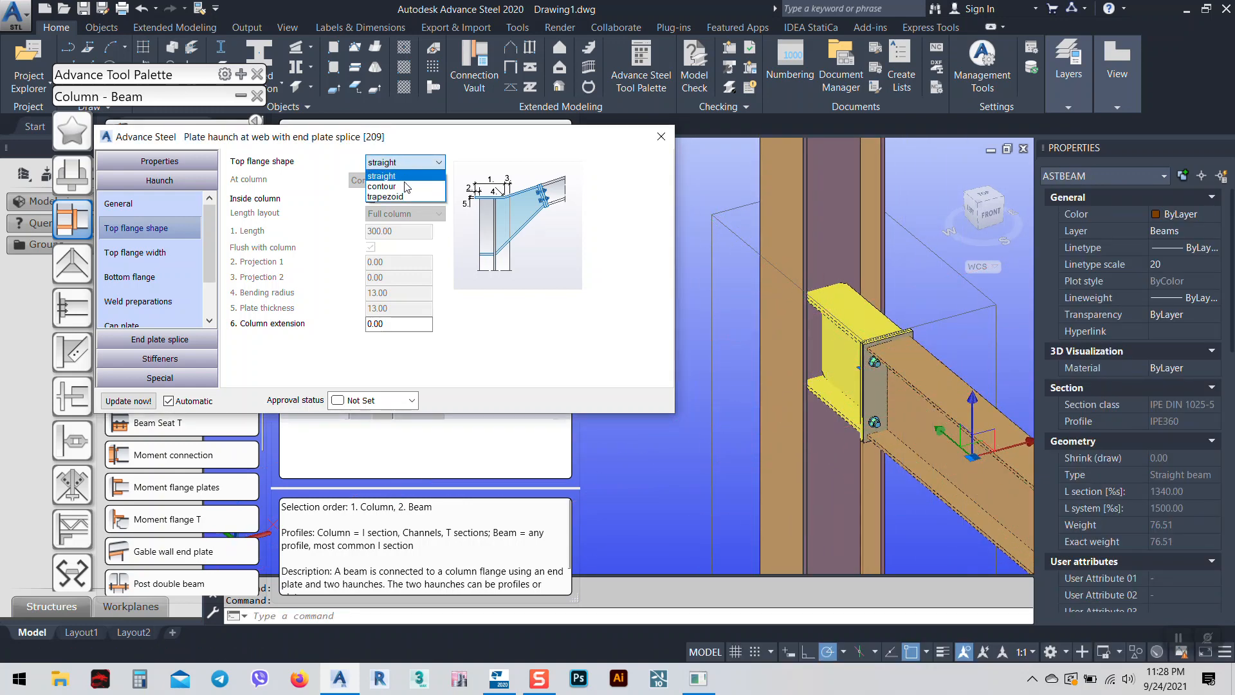
{"action": "left_click", "coordinate": [394, 190]}
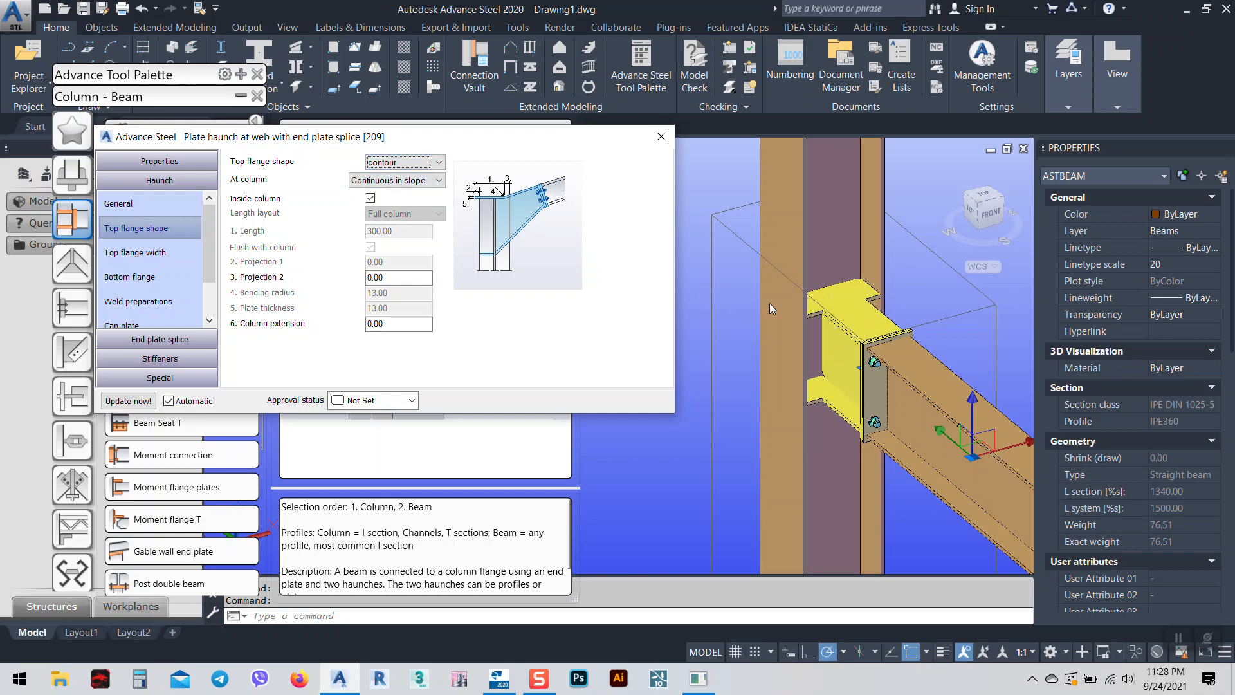
{"action": "left_click", "coordinate": [394, 165]}
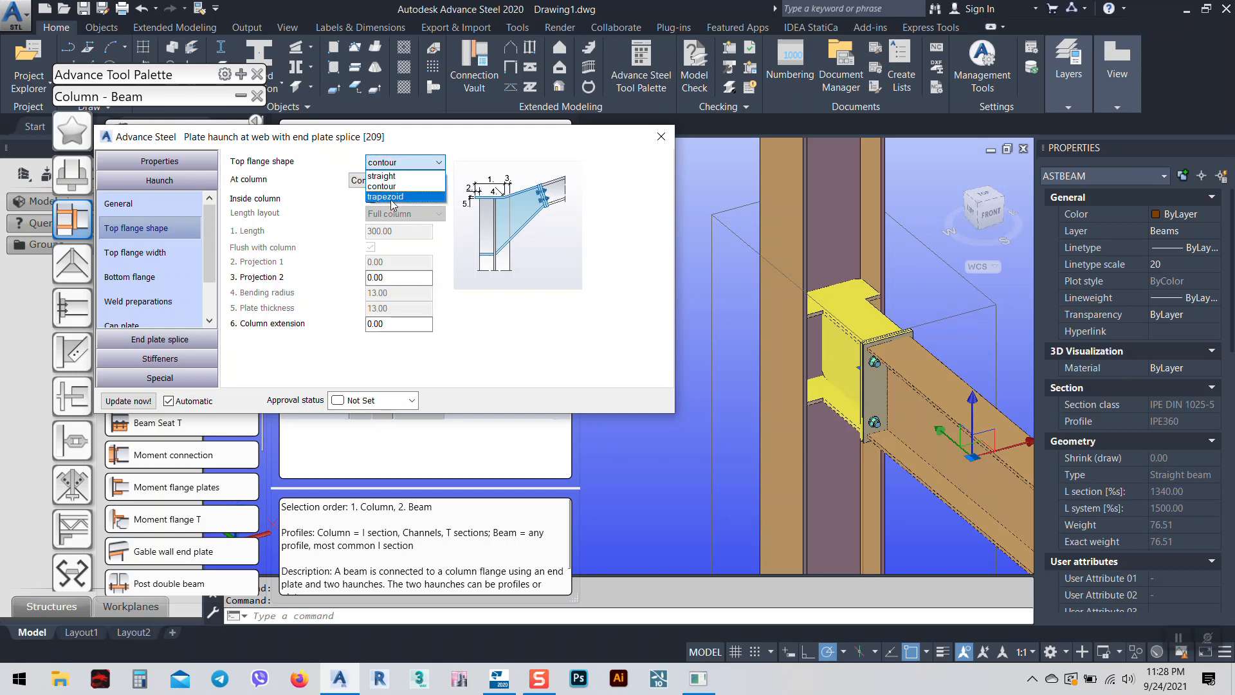
{"action": "left_click", "coordinate": [391, 198]}
{"action": "mouse_move", "coordinate": [866, 326]}
{"action": "middle_mouse_down", "text": "shift"}
{"action": "mouse_move", "coordinate": [877, 405]}
{"action": "mouse_move", "coordinate": [1006, 389]}
{"action": "mouse_move", "coordinate": [846, 322]}
{"action": "mouse_move", "coordinate": [854, 416]}
{"action": "mouse_move", "coordinate": [887, 334]}
{"action": "middle_mouse_up", "text": "shift"}
{"action": "scroll", "coordinate": [839, 319], "scroll_direction": "up", "scroll_amount": 3}
{"action": "scroll", "coordinate": [887, 334], "scroll_direction": "down", "scroll_amount": 10}
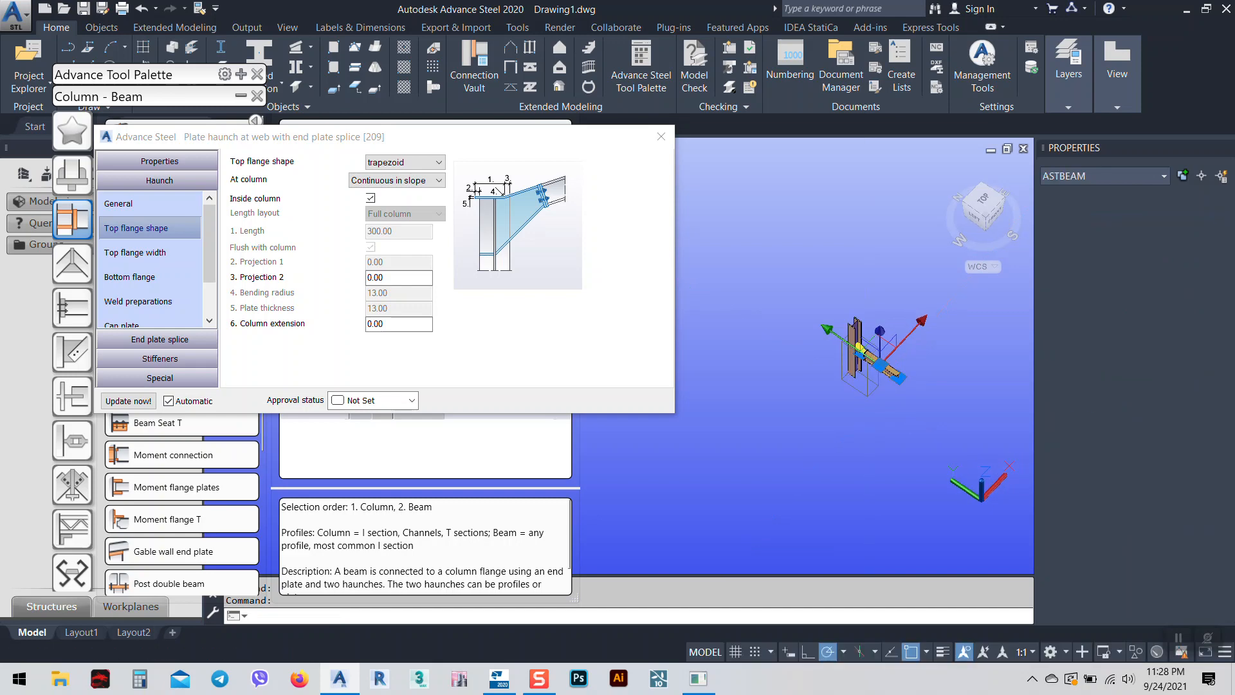
{"action": "scroll", "coordinate": [865, 354], "scroll_direction": "up", "scroll_amount": 9}
{"action": "mouse_move", "coordinate": [882, 470]}
{"action": "middle_mouse_down", "text": "shift"}
{"action": "mouse_move", "coordinate": [888, 488]}
{"action": "mouse_move", "coordinate": [865, 459]}
{"action": "middle_mouse_up", "text": "shift"}
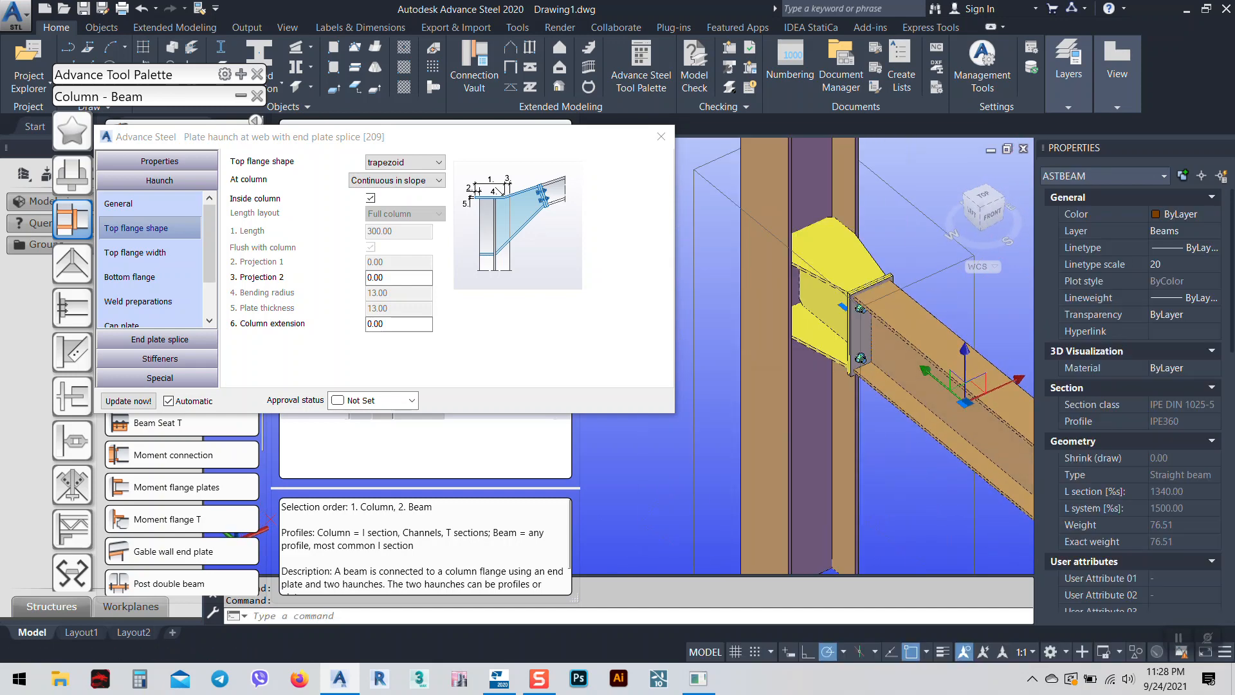
{"action": "scroll", "coordinate": [836, 345], "scroll_direction": "up", "scroll_amount": 6}
{"action": "scroll", "coordinate": [888, 404], "scroll_direction": "down", "scroll_amount": 6}
{"action": "middle_click_drag", "start_coordinate": [937, 429], "coordinate": [819, 383], "text": "shift"}
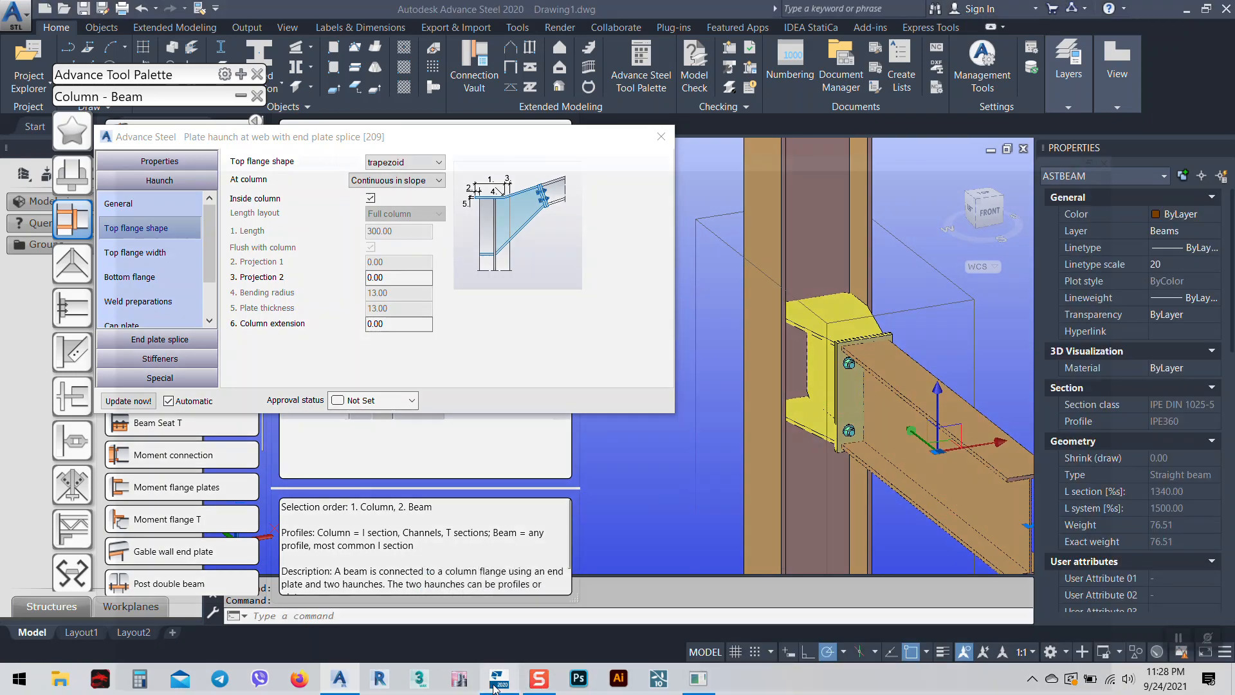
{"action": "left_click", "coordinate": [496, 681]}
{"action": "scroll", "coordinate": [638, 425], "scroll_direction": "up", "scroll_amount": 3}
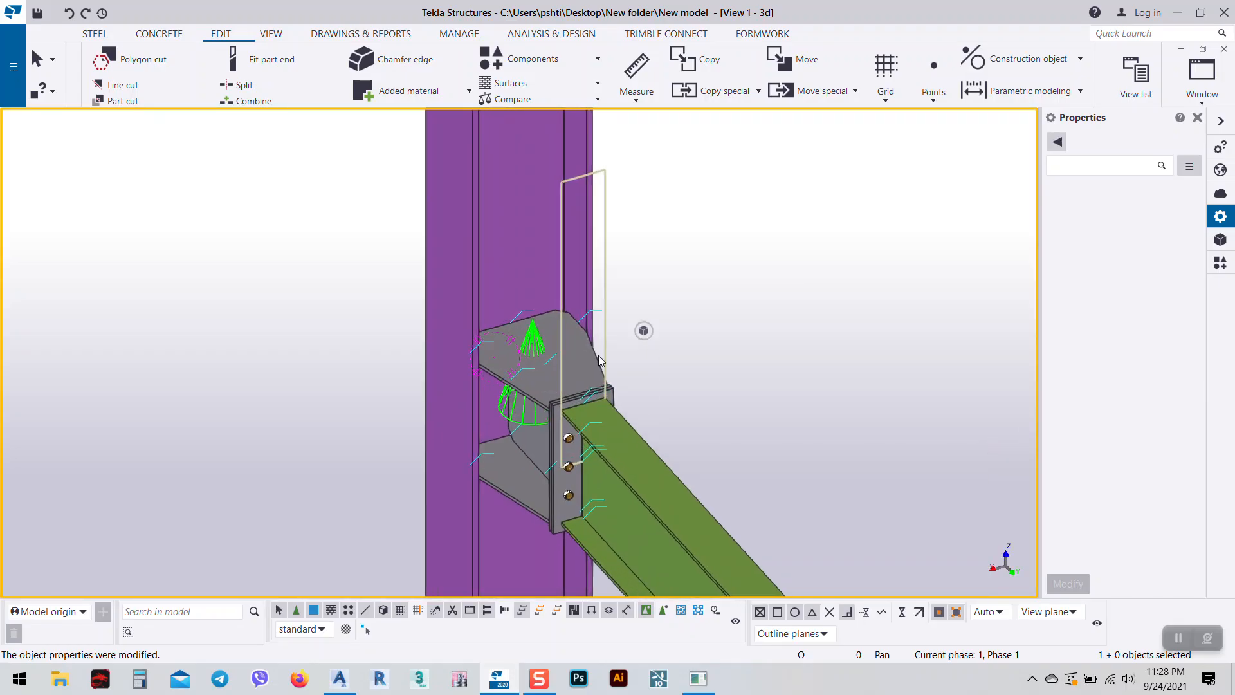
{"action": "left_click", "coordinate": [1178, 13]}
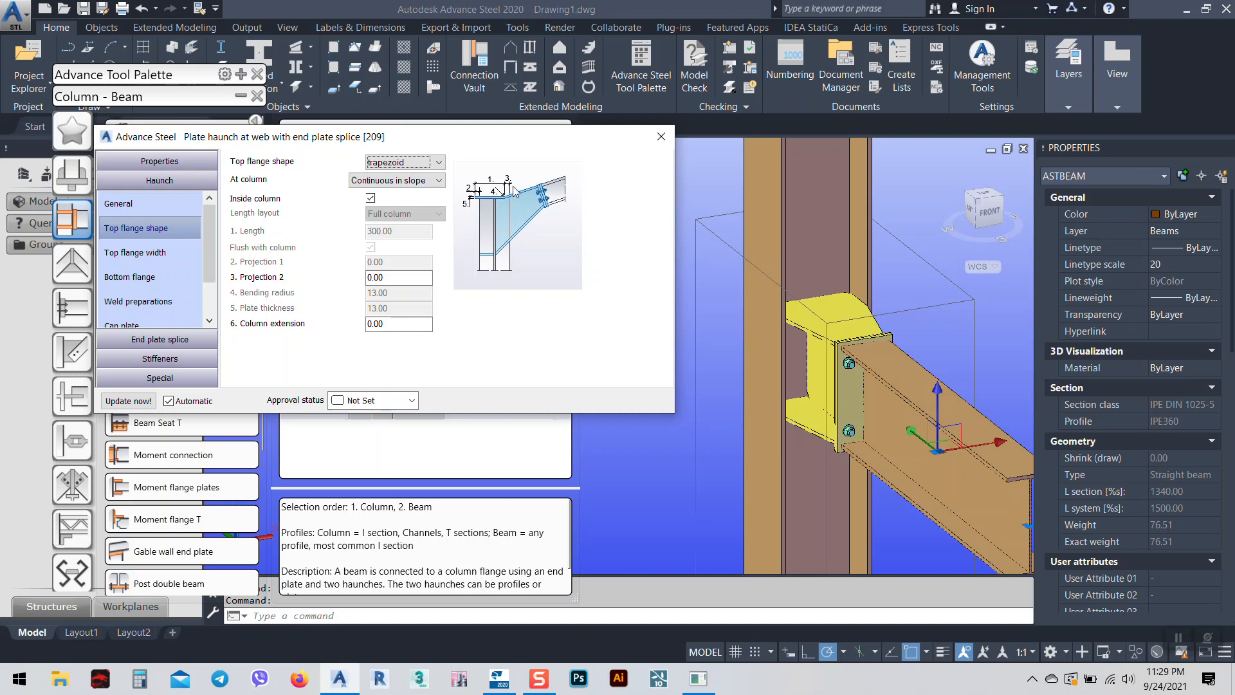
Enter 20 as the top flange Projection 2, then view the connection from the top.
{"action": "left_click", "coordinate": [399, 277]}
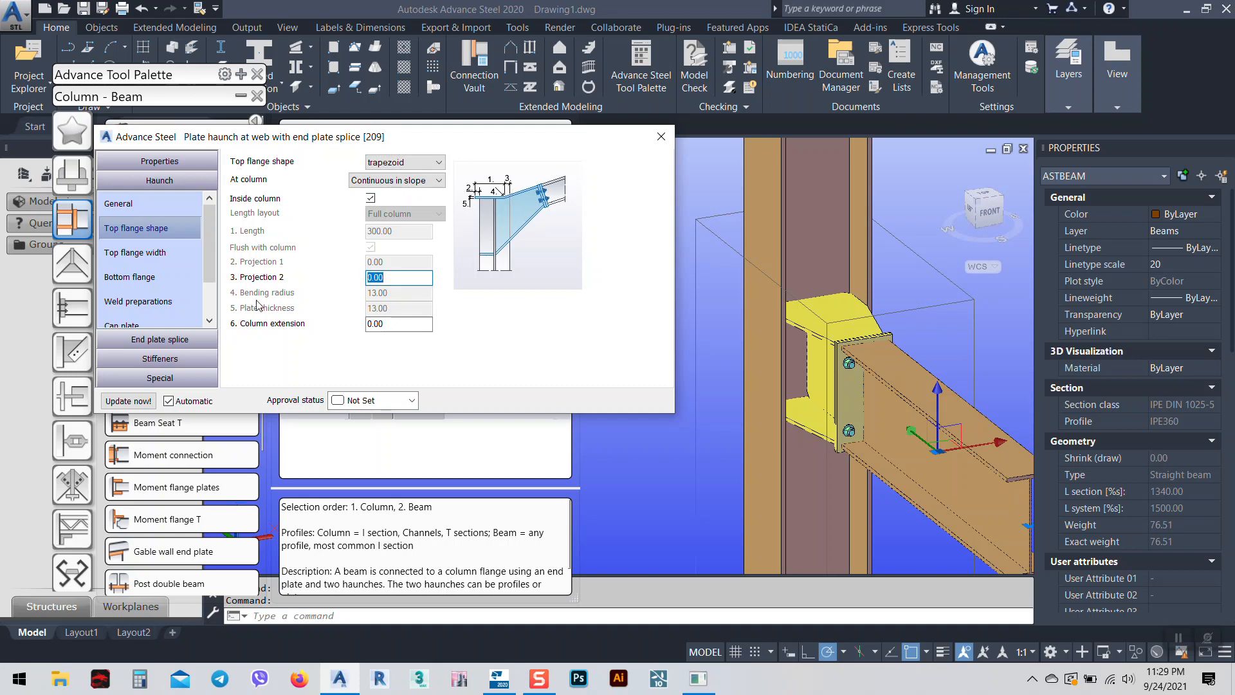
{"action": "type", "text": "20"}
{"action": "key", "text": "Return"}
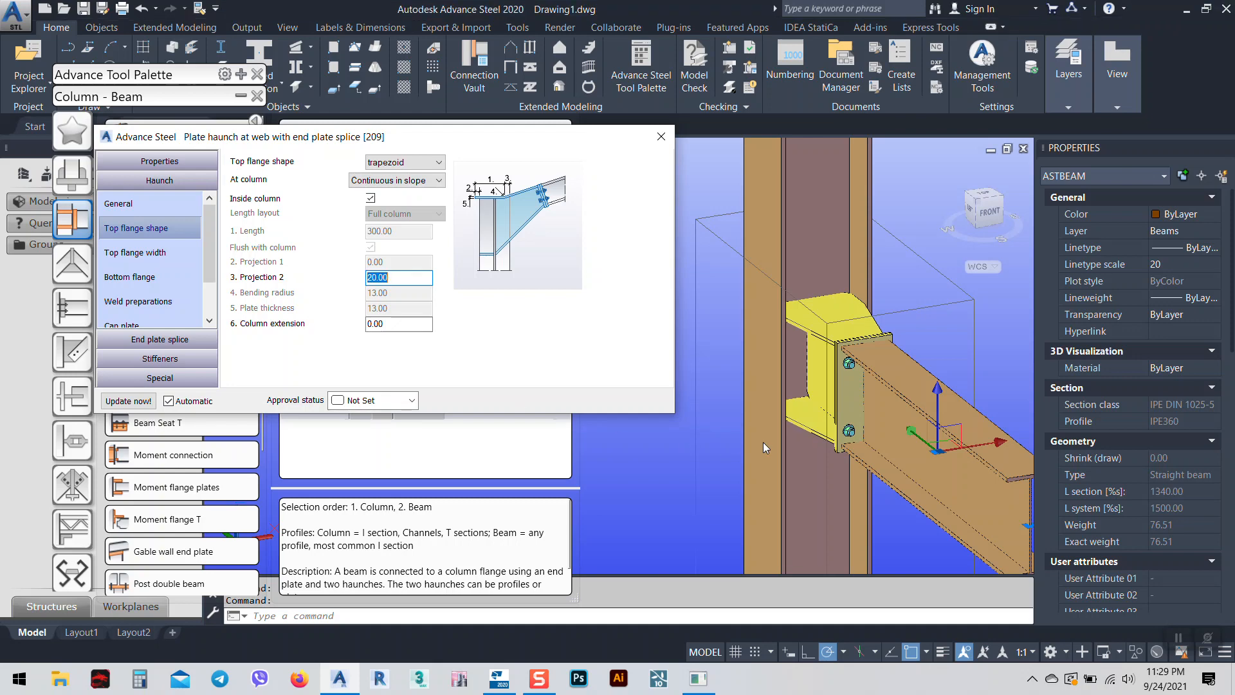
{"action": "middle_click_drag", "start_coordinate": [839, 347], "coordinate": [858, 377], "text": "shift"}
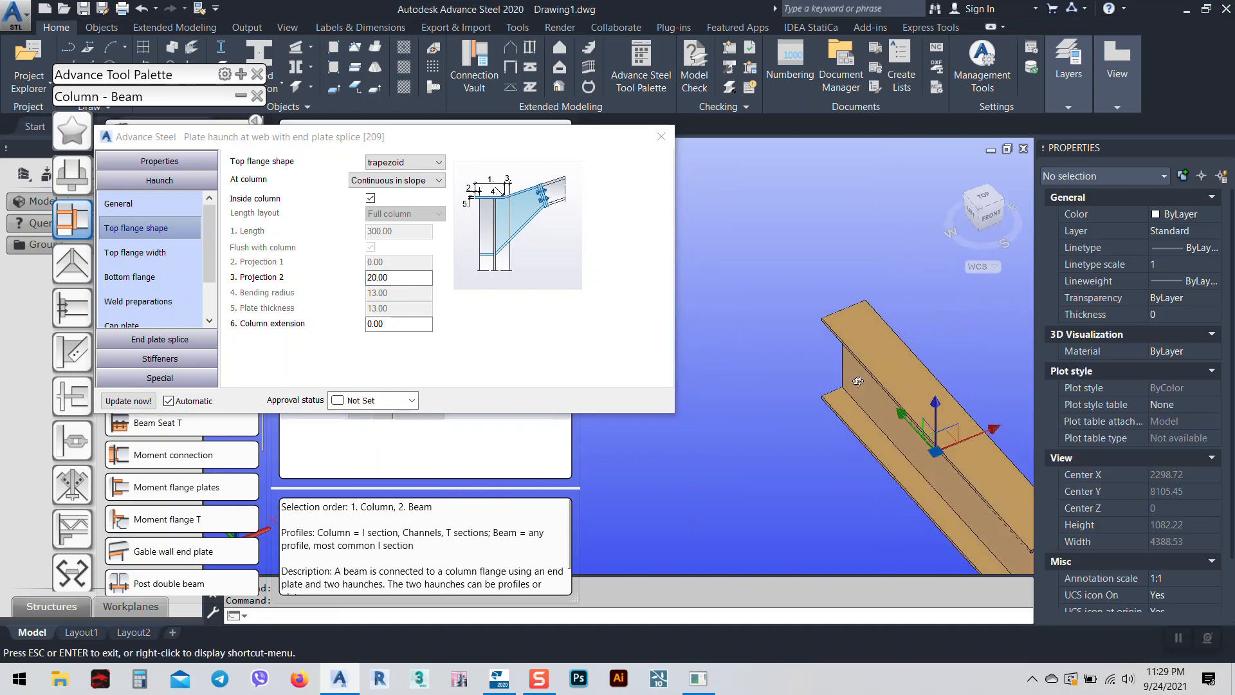
{"action": "scroll", "coordinate": [852, 367], "scroll_direction": "down", "scroll_amount": 5}
{"action": "middle_click_drag", "start_coordinate": [828, 328], "coordinate": [838, 348], "text": "shift"}
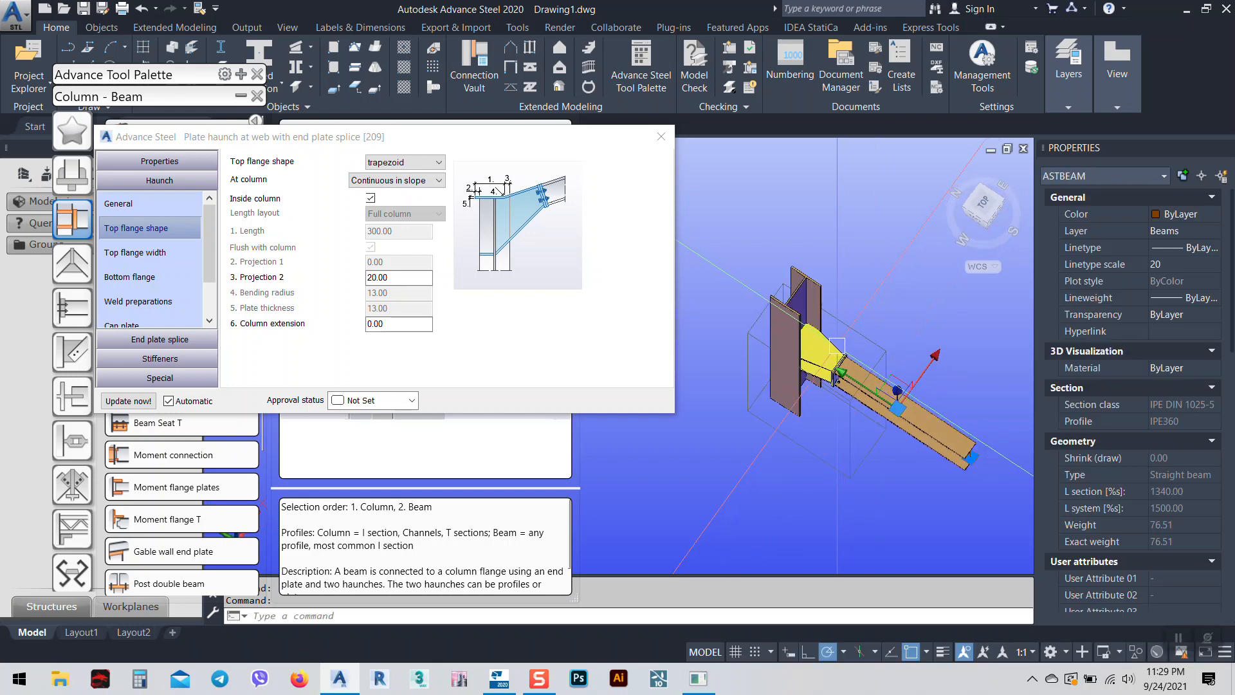
{"action": "scroll", "coordinate": [826, 341], "scroll_direction": "up", "scroll_amount": 8}
{"action": "middle_click_drag", "start_coordinate": [775, 262], "coordinate": [802, 331]}
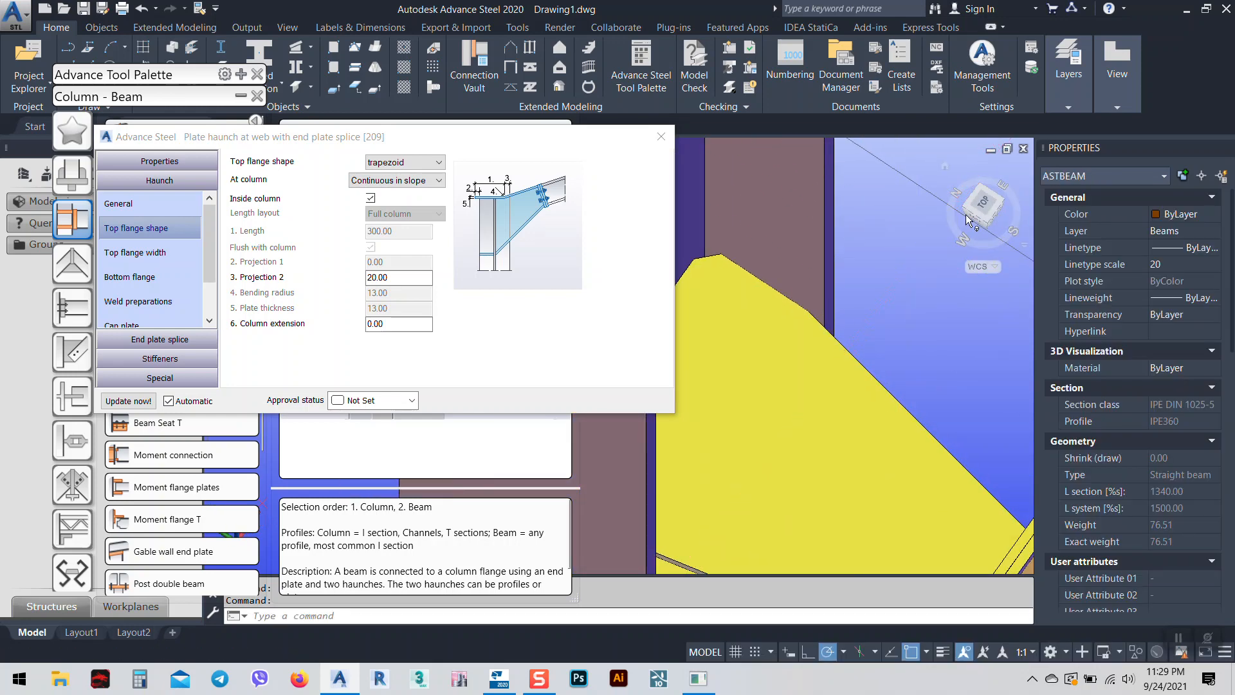
{"action": "left_click", "coordinate": [983, 204]}
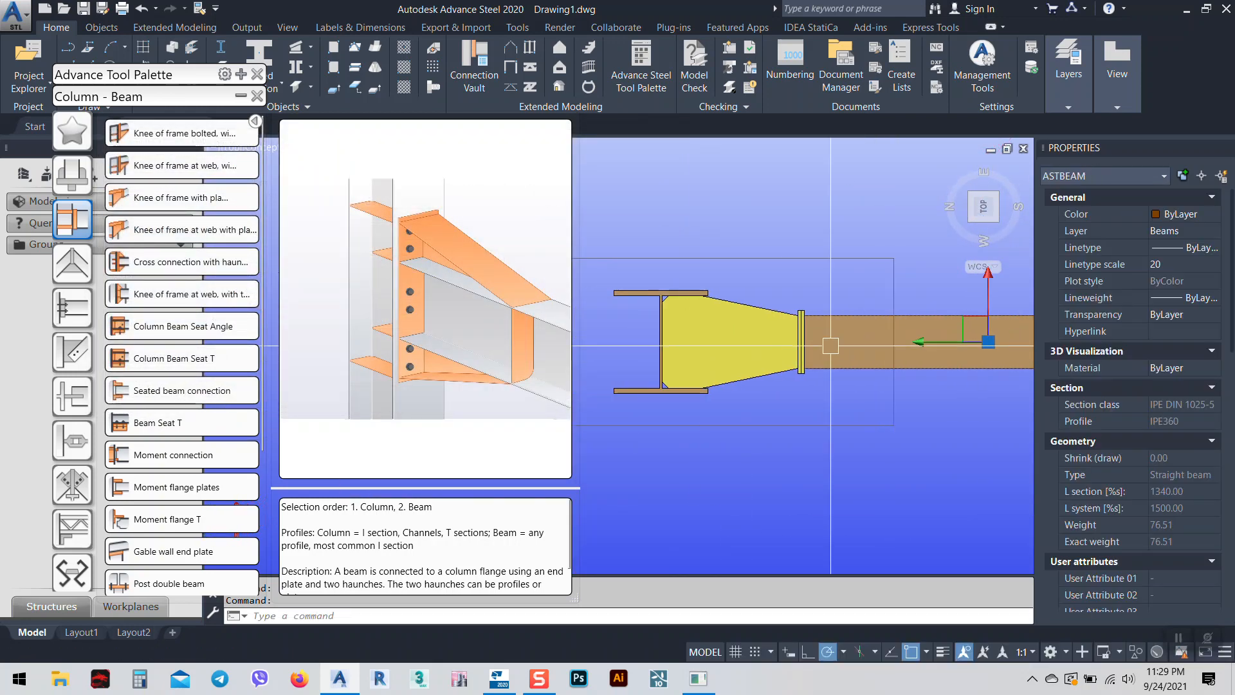
Reopen the Plate haunch at web with end plate splice [209] dialog on its haunch general settings.
{"action": "scroll", "coordinate": [708, 294], "scroll_direction": "up", "scroll_amount": 7}
{"action": "middle_click_drag", "start_coordinate": [728, 312], "coordinate": [764, 284]}
{"action": "scroll", "coordinate": [720, 274], "scroll_direction": "down", "scroll_amount": 7}
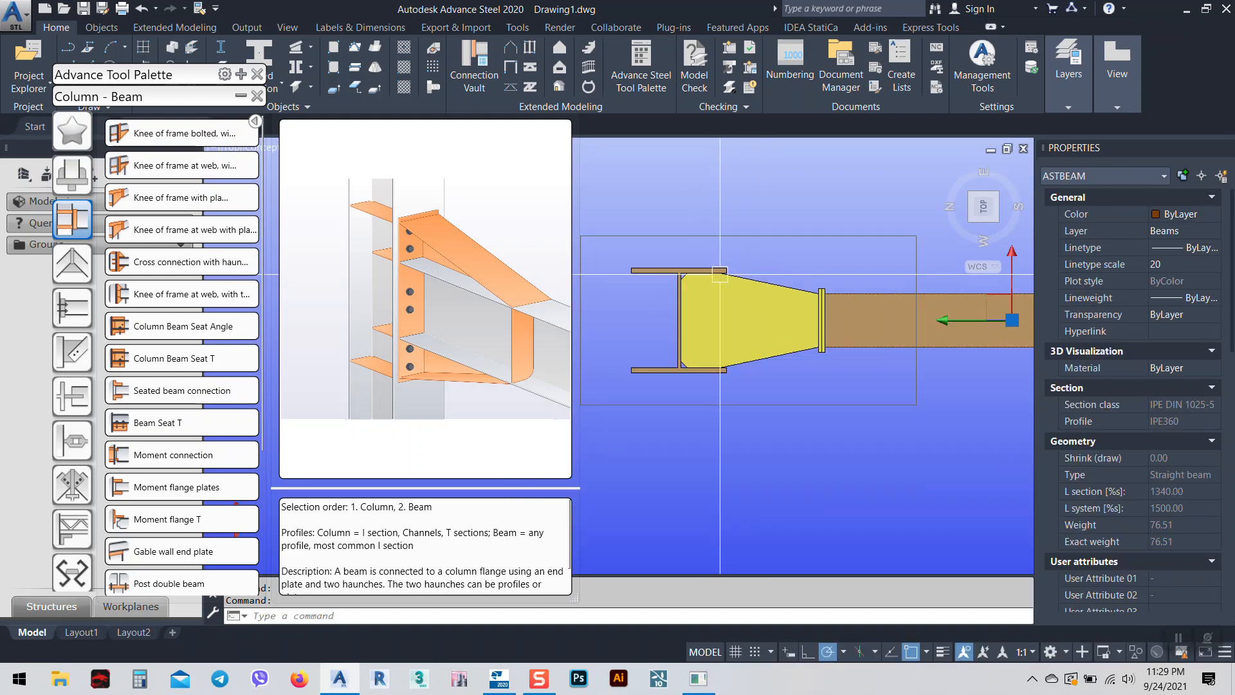
{"action": "left_click", "coordinate": [757, 236]}
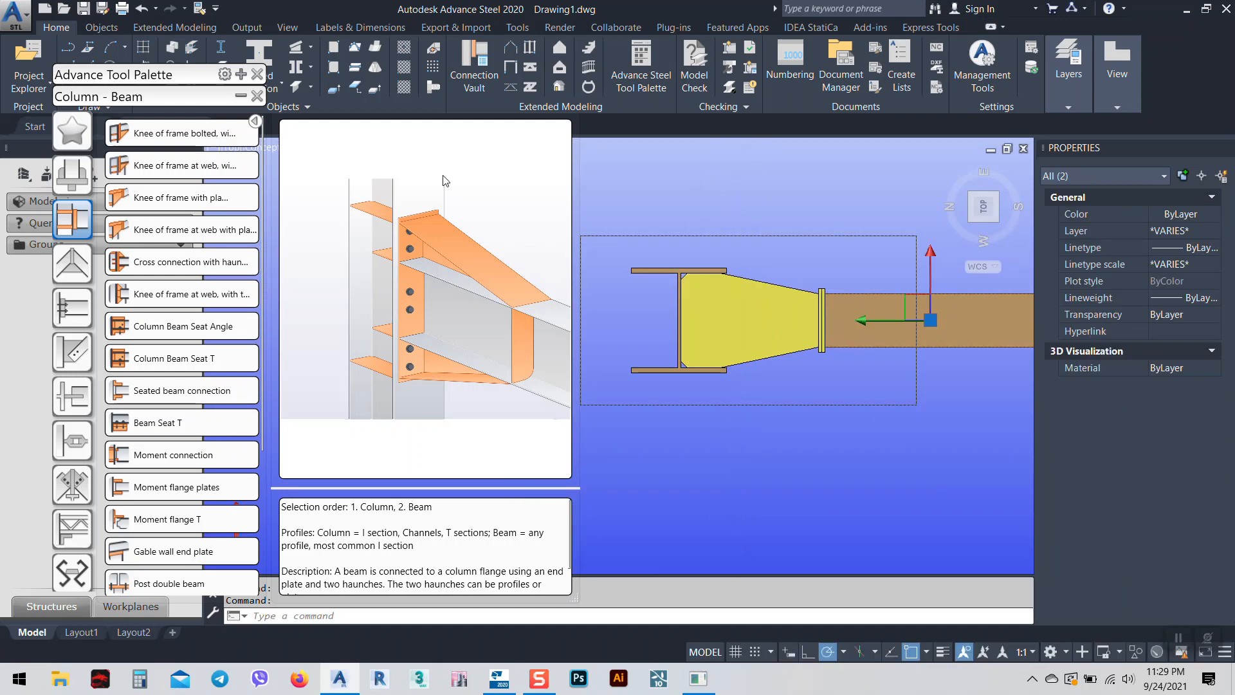
{"action": "left_click", "coordinate": [238, 95]}
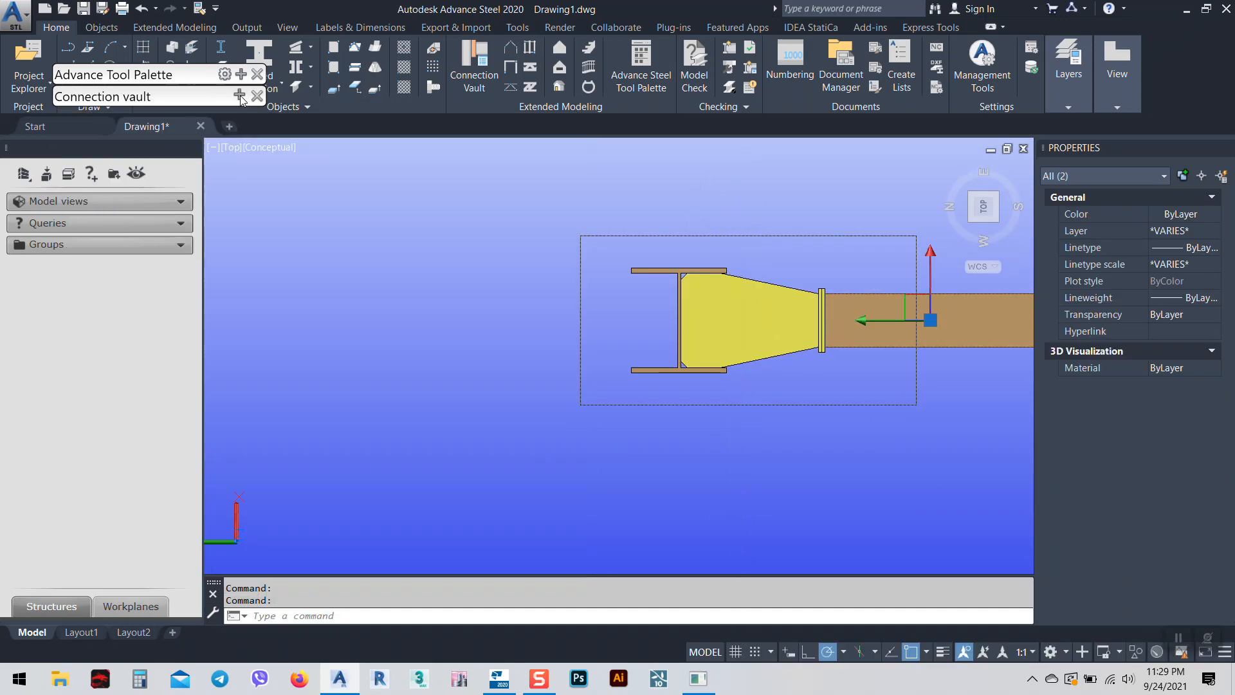
{"action": "double_click", "coordinate": [723, 242]}
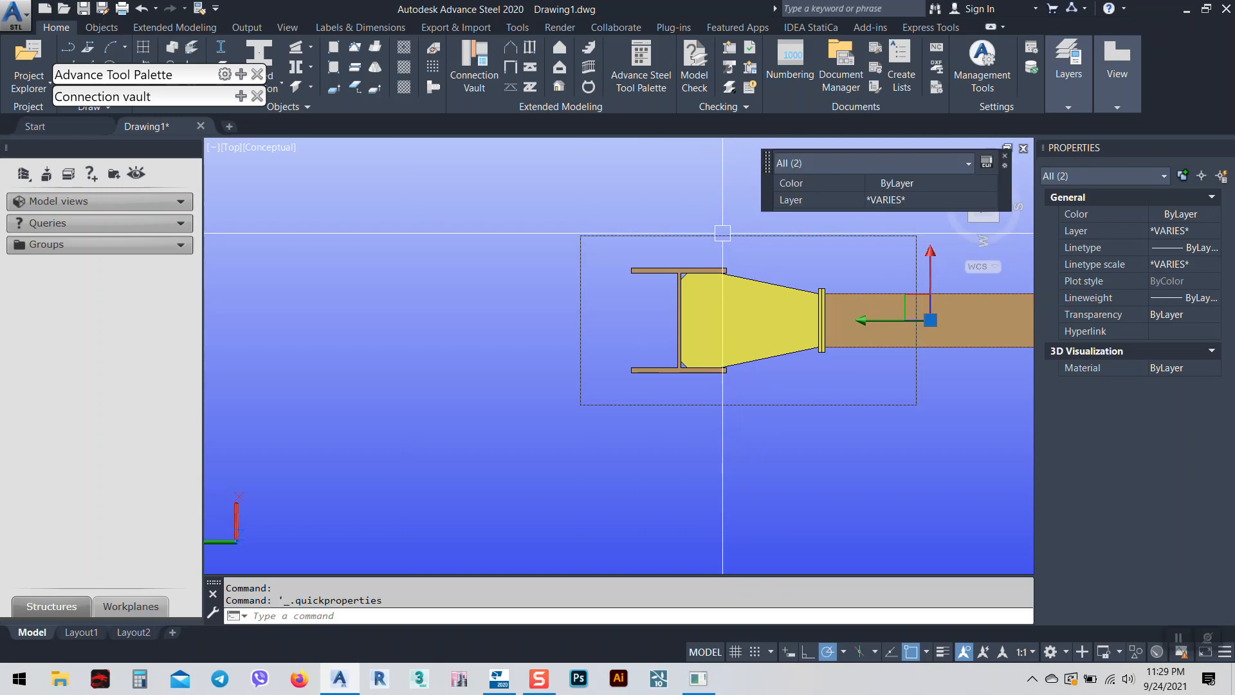
{"action": "key", "text": "Escape"}
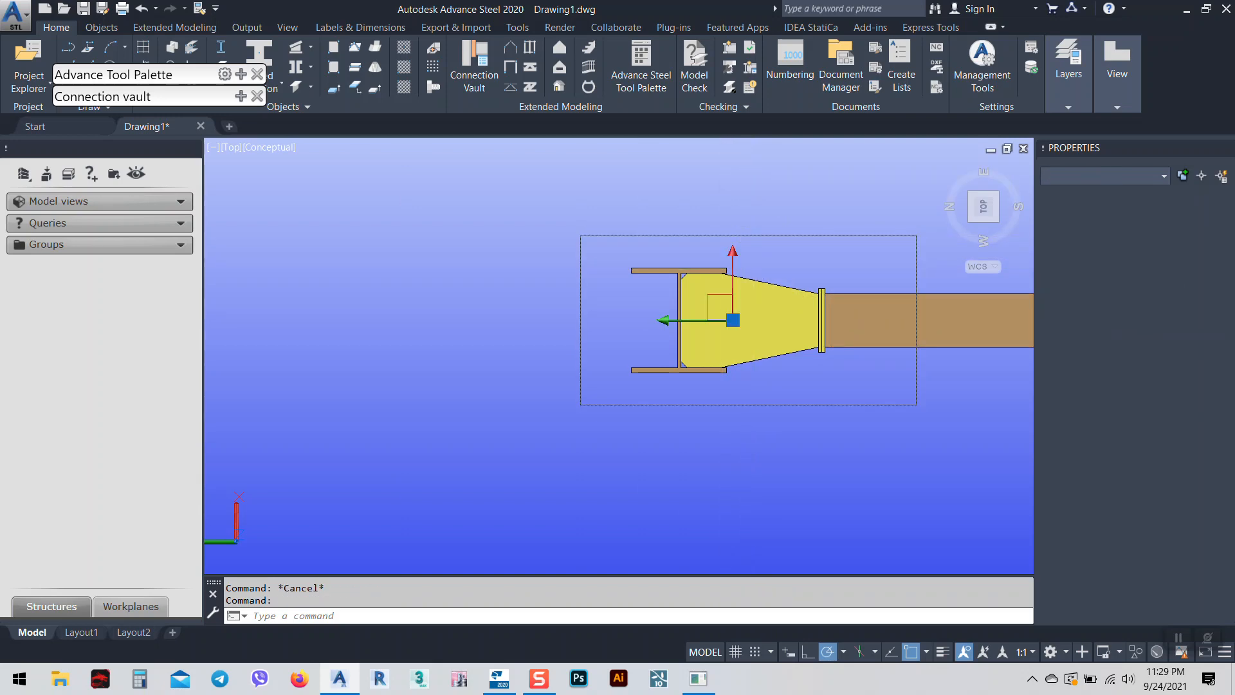
{"action": "double_click", "coordinate": [709, 306]}
{"action": "left_click_drag", "start_coordinate": [396, 137], "coordinate": [429, 95]}
Change the top flange Projection 2 from 20 to -20 and view the haunch isometrically.
{"action": "left_click", "coordinate": [188, 275]}
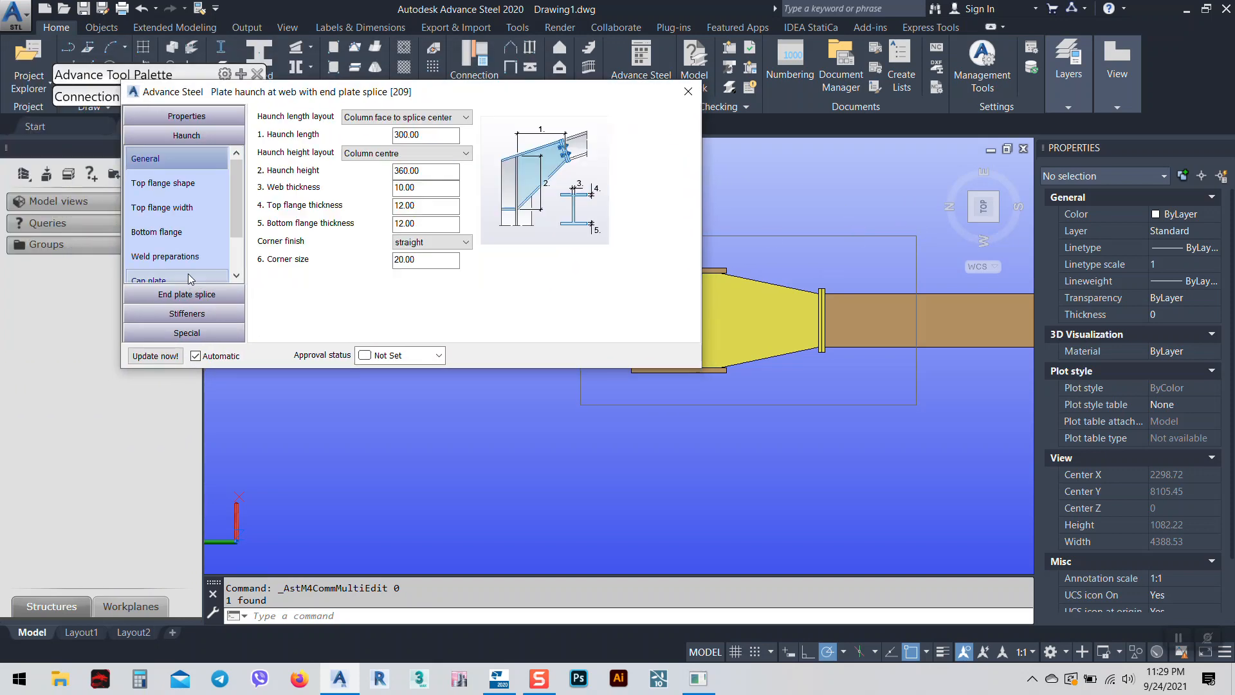
{"action": "left_click", "coordinate": [166, 183]}
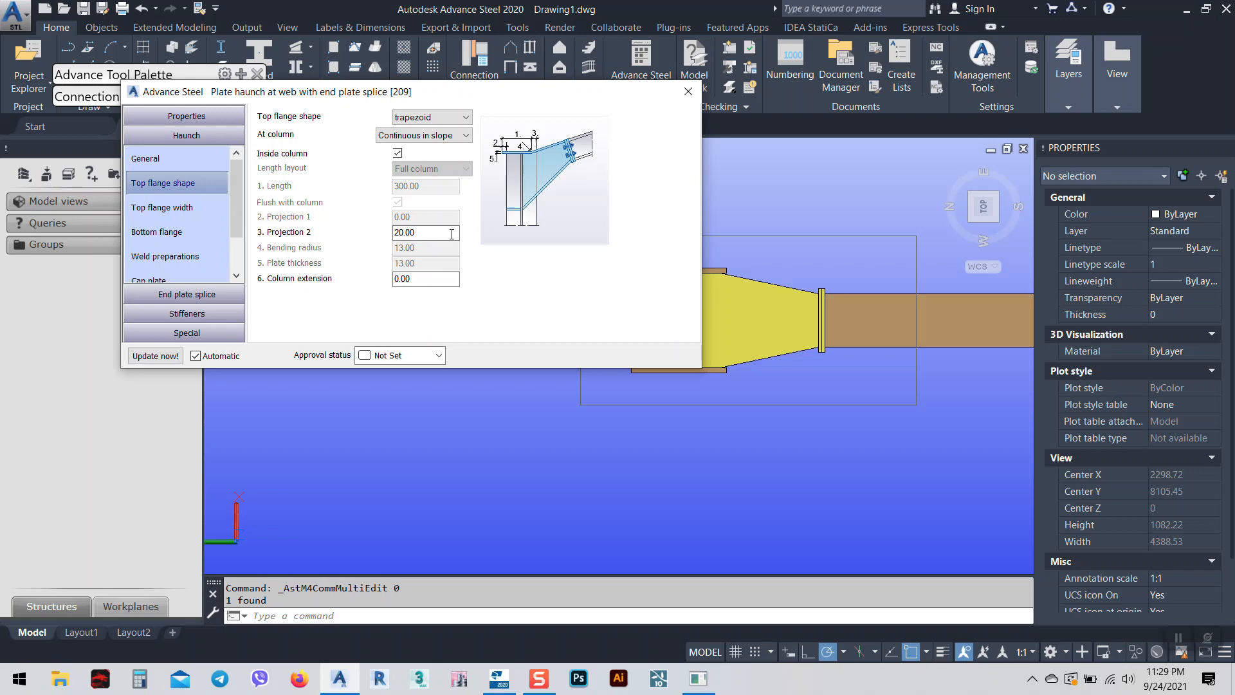
{"action": "left_click_drag", "start_coordinate": [557, 91], "coordinate": [438, 79]}
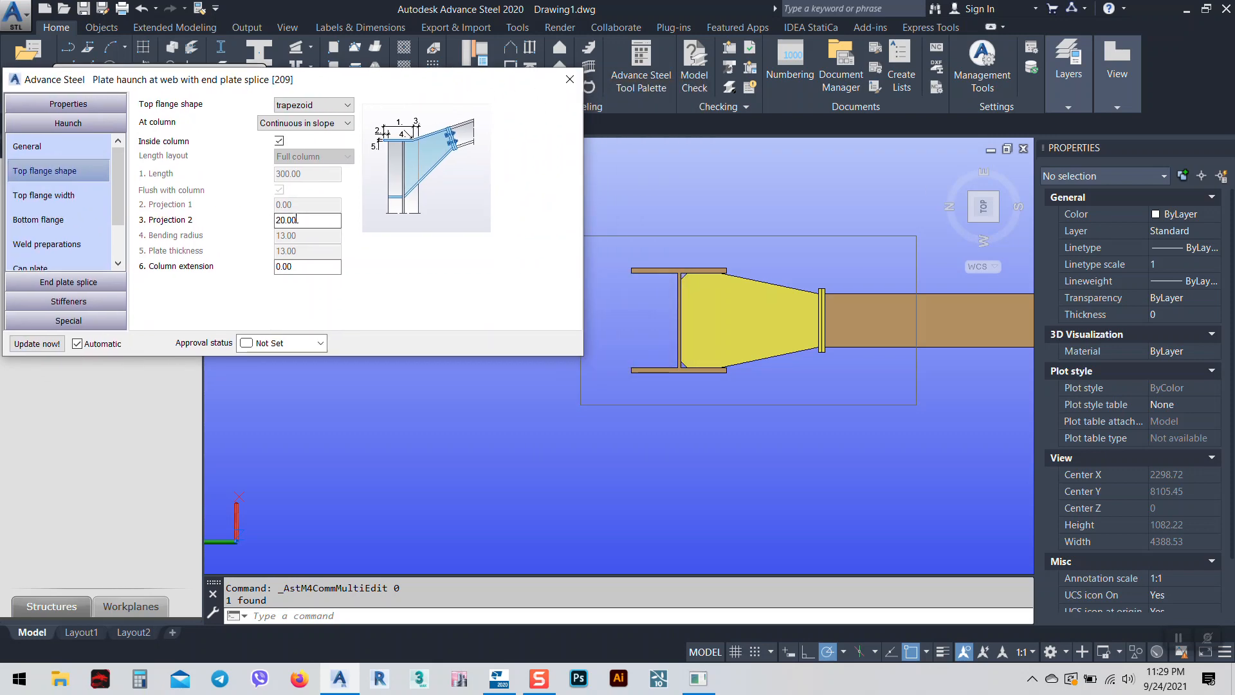
{"action": "double_click", "coordinate": [309, 220]}
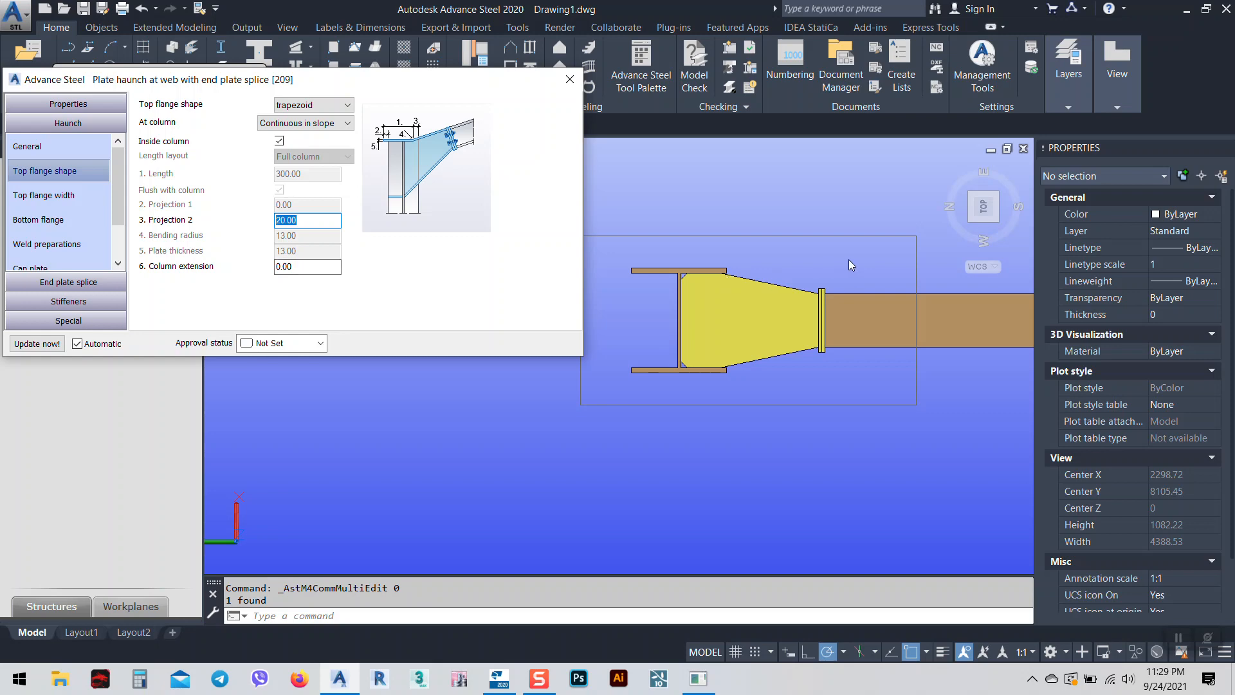
{"action": "type", "text": "-20"}
{"action": "key", "text": "Return"}
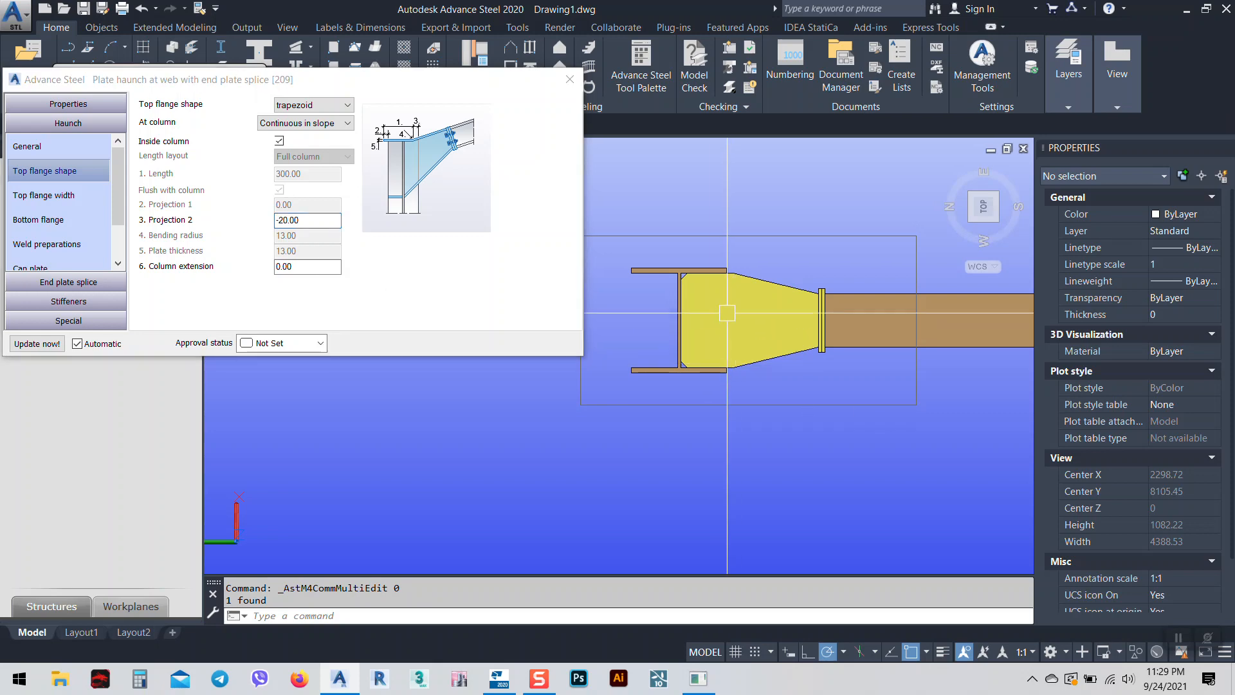
{"action": "scroll", "coordinate": [720, 288], "scroll_direction": "up", "scroll_amount": 3}
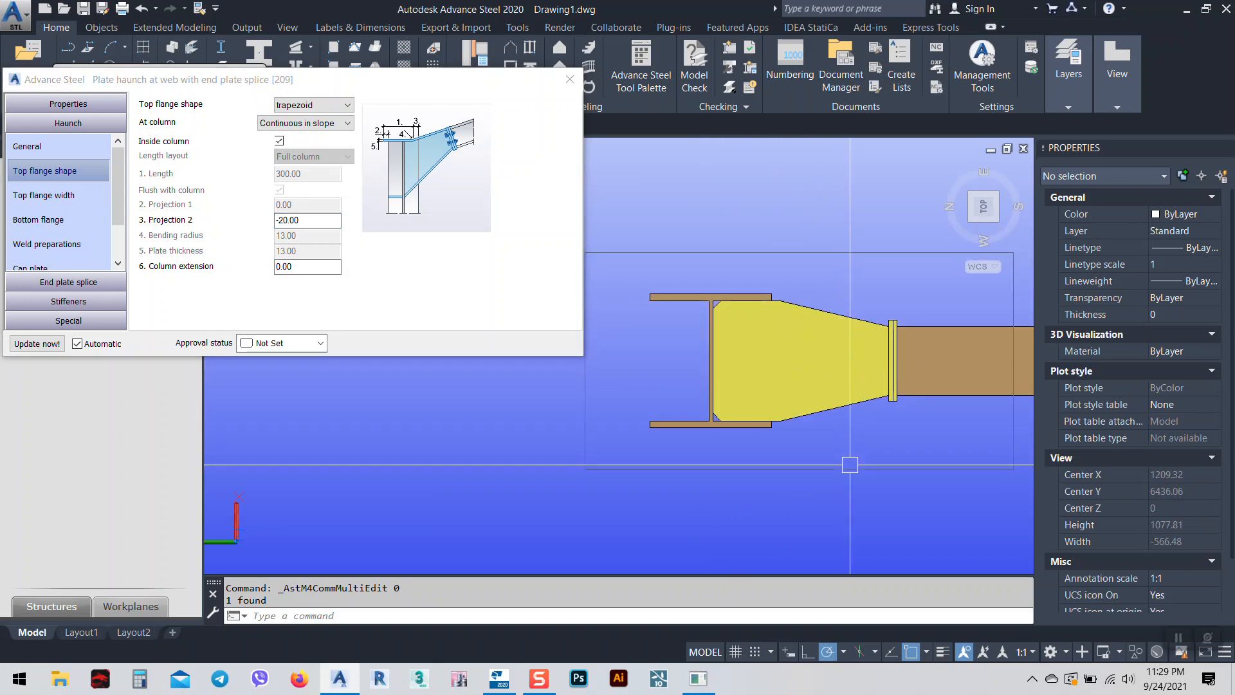
{"action": "middle_click_drag", "start_coordinate": [807, 346], "coordinate": [762, 373], "text": "shift"}
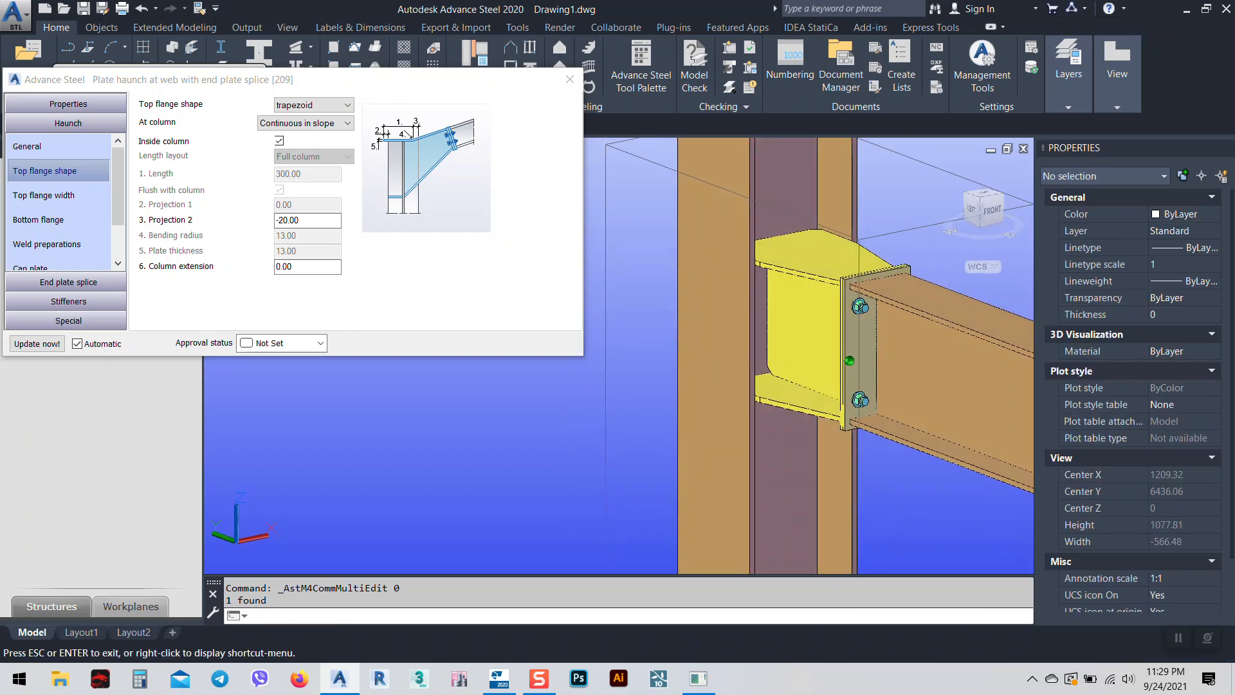
{"action": "left_click", "coordinate": [57, 197]}
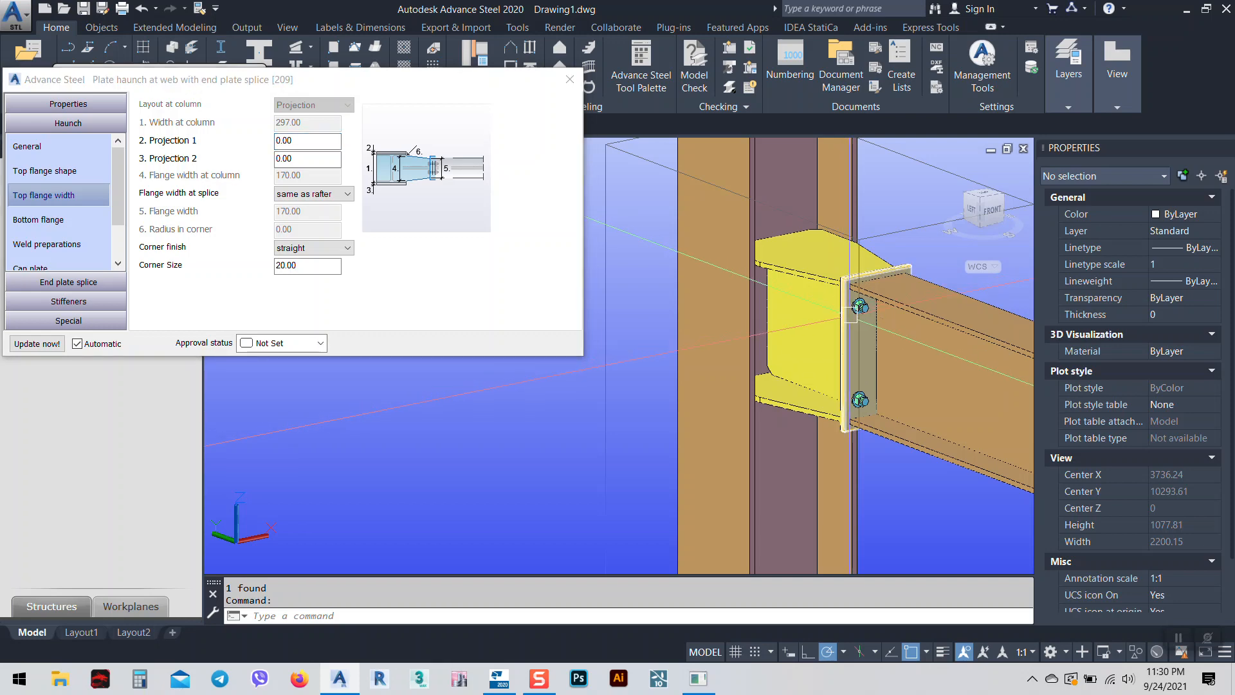
Reopen the haunch joint dialog at its Top flange width settings.
{"action": "middle_click_drag", "start_coordinate": [885, 321], "coordinate": [867, 518]}
{"action": "middle_click_drag", "start_coordinate": [934, 446], "coordinate": [714, 445]}
{"action": "left_click", "coordinate": [785, 363]}
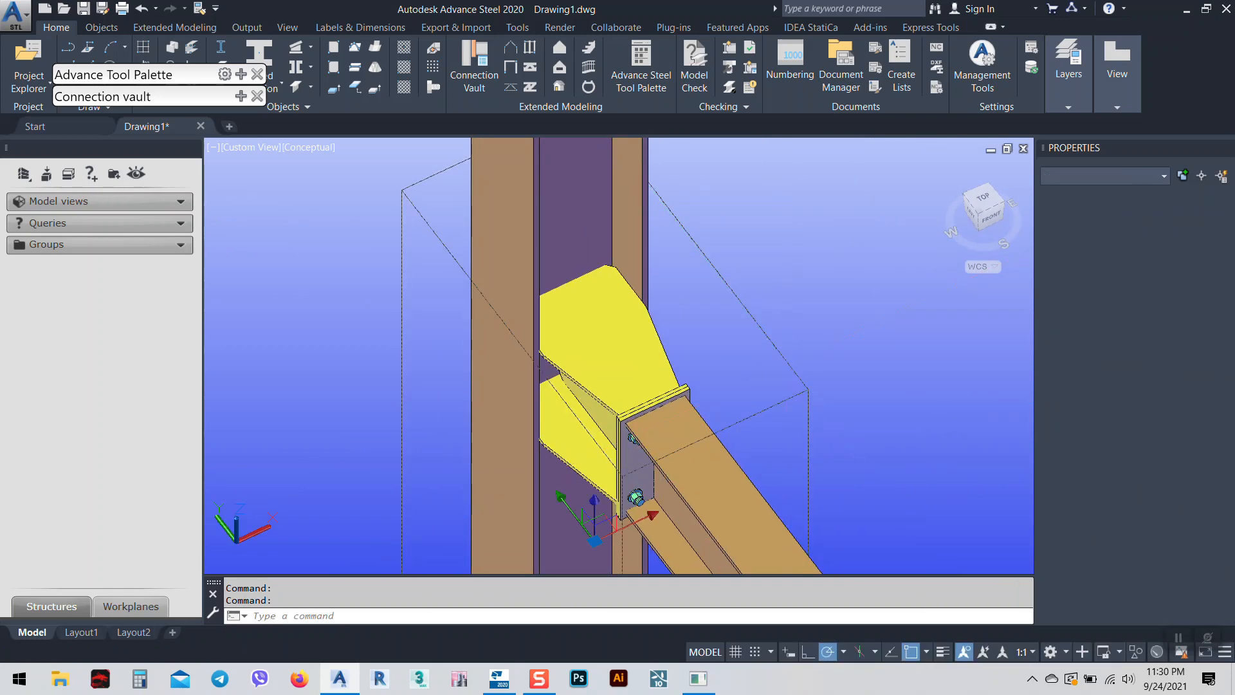
{"action": "double_click", "coordinate": [658, 331]}
{"action": "middle_click_drag", "start_coordinate": [658, 332], "coordinate": [883, 357]}
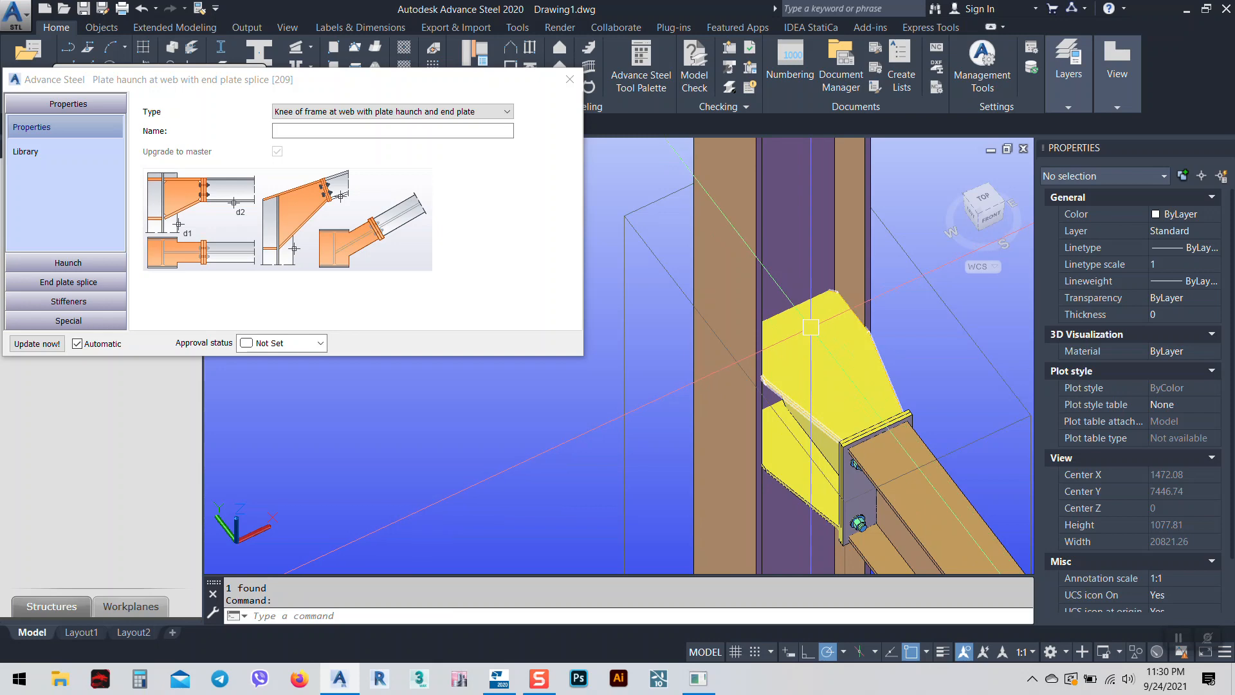
{"action": "left_click", "coordinate": [68, 262]}
{"action": "left_click", "coordinate": [71, 204]}
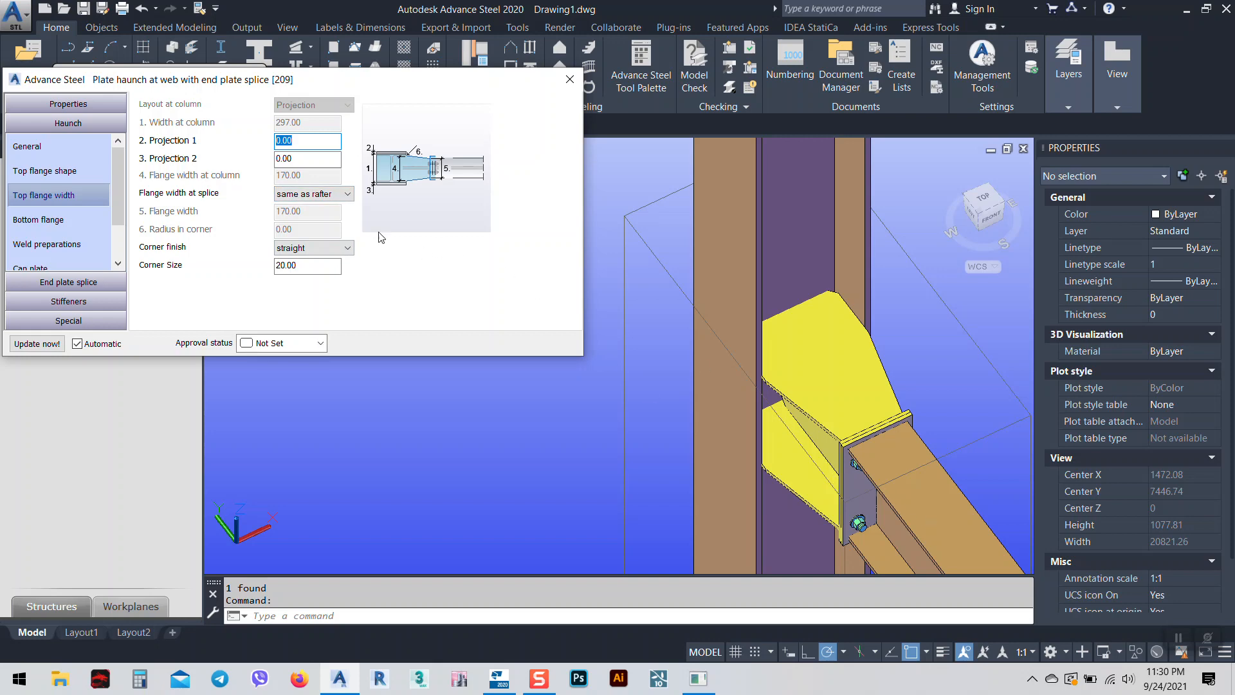
Keep the flange width at splice as 'same as rafter'.
{"action": "left_click", "coordinate": [319, 195]}
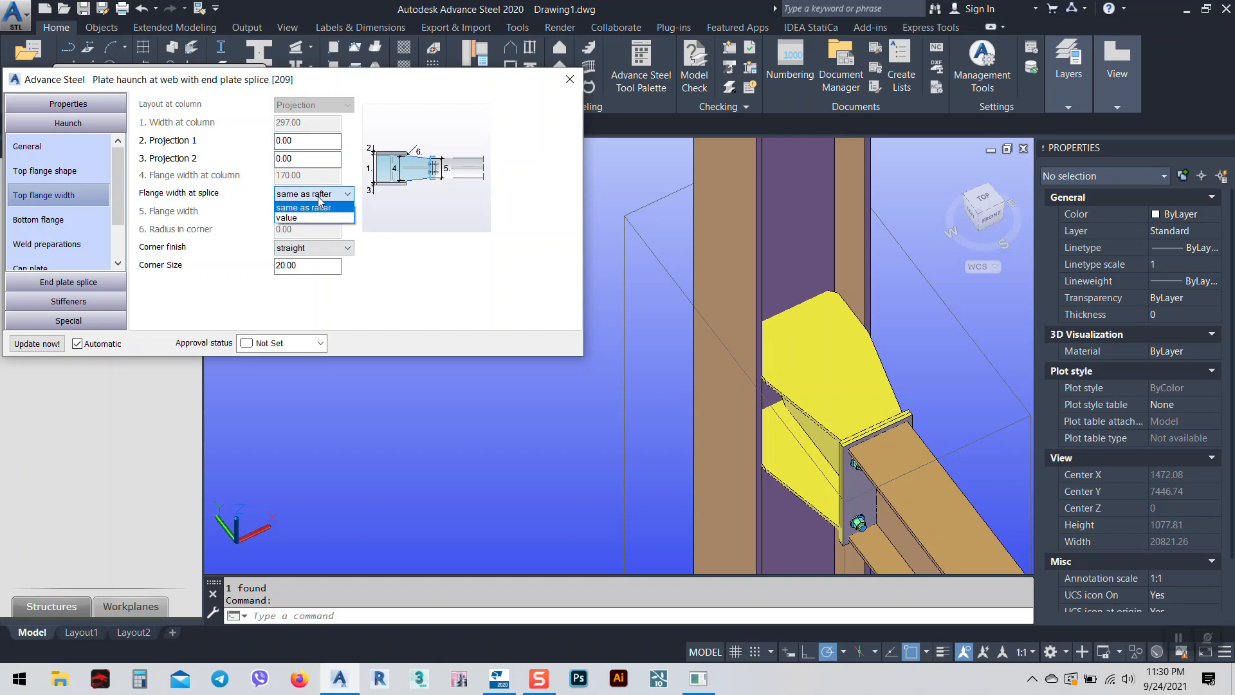
{"action": "left_click", "coordinate": [319, 197]}
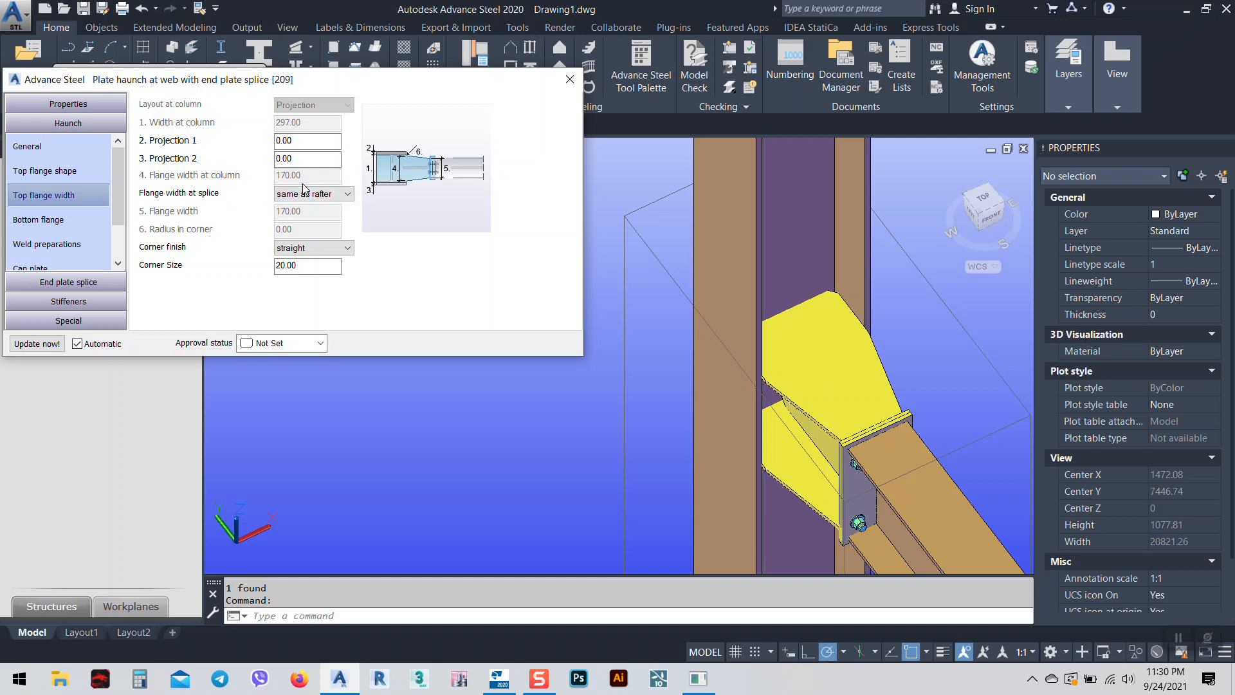
{"action": "scroll", "coordinate": [726, 442], "scroll_direction": "down", "scroll_amount": 3}
{"action": "middle_click_drag", "start_coordinate": [726, 442], "coordinate": [736, 418], "text": "shift"}
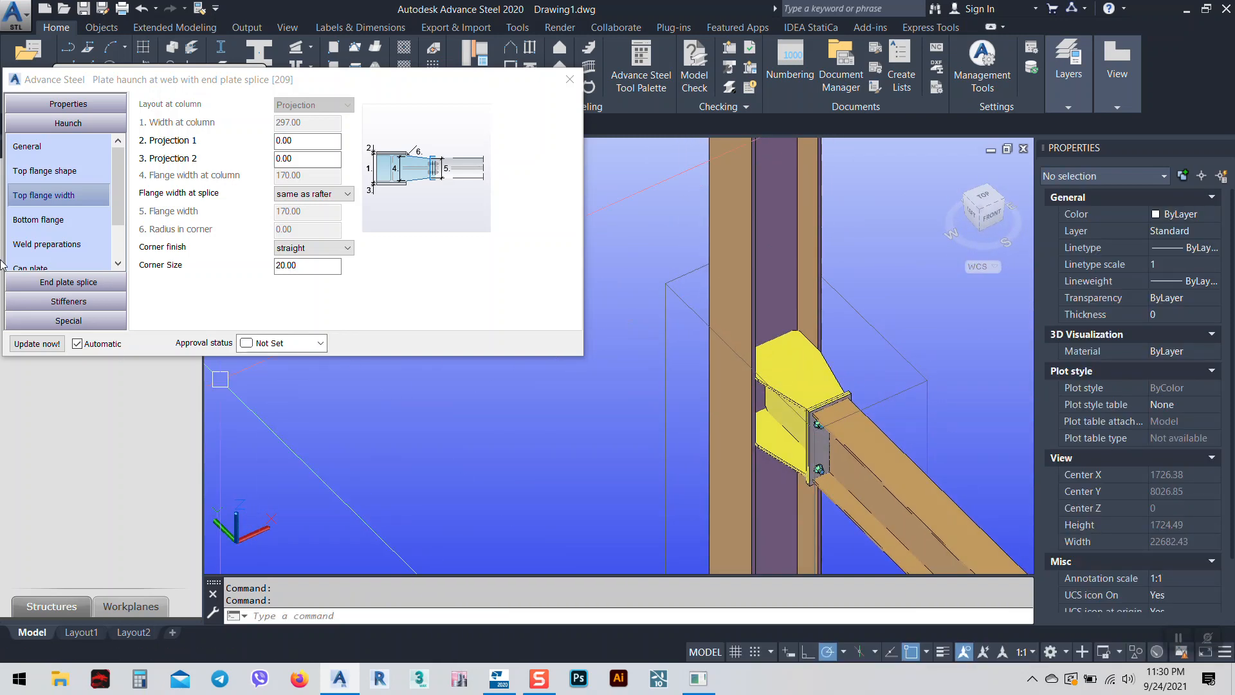
{"action": "left_click", "coordinate": [33, 222]}
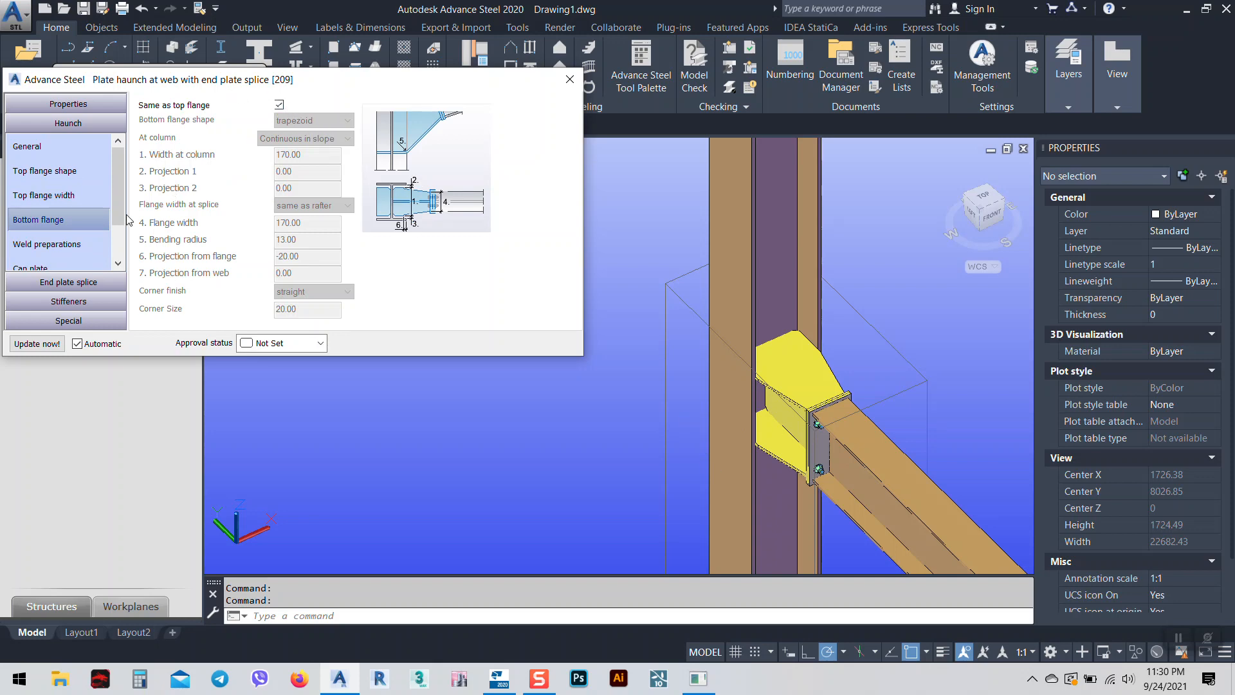
Review the weld preparation and cap plate settings, leaving Create cap plate unchecked.
{"action": "left_click", "coordinate": [74, 245]}
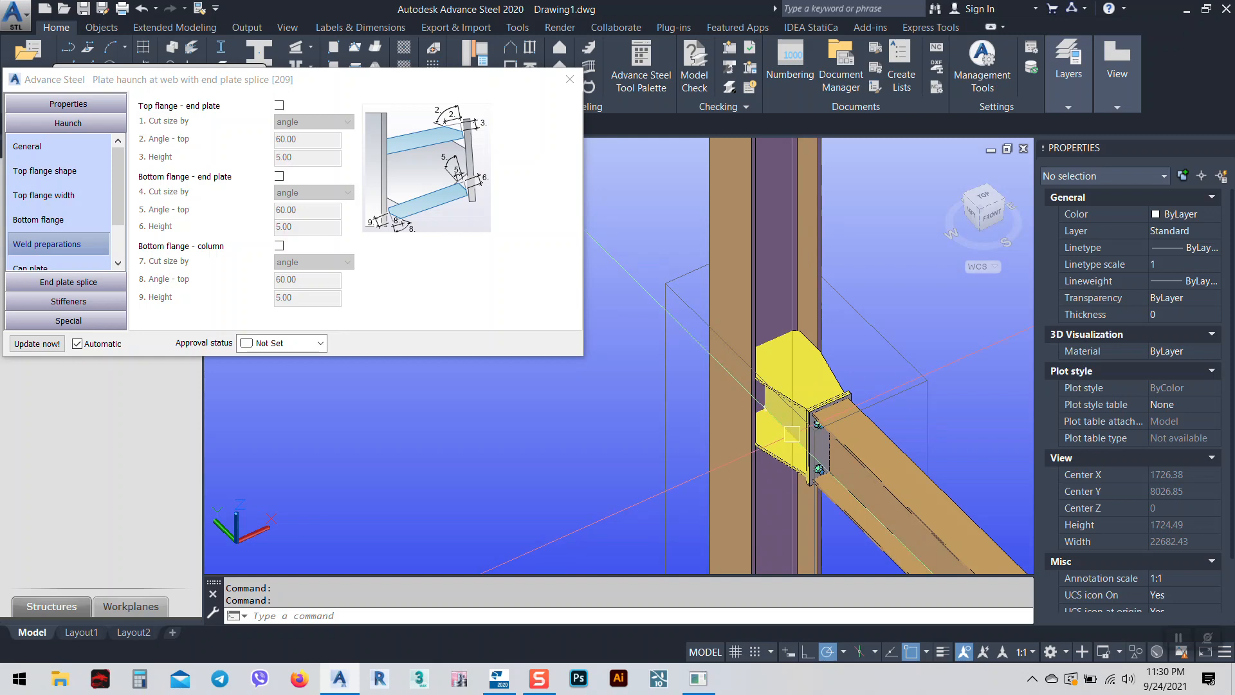
{"action": "scroll", "coordinate": [866, 388], "scroll_direction": "up", "scroll_amount": 3}
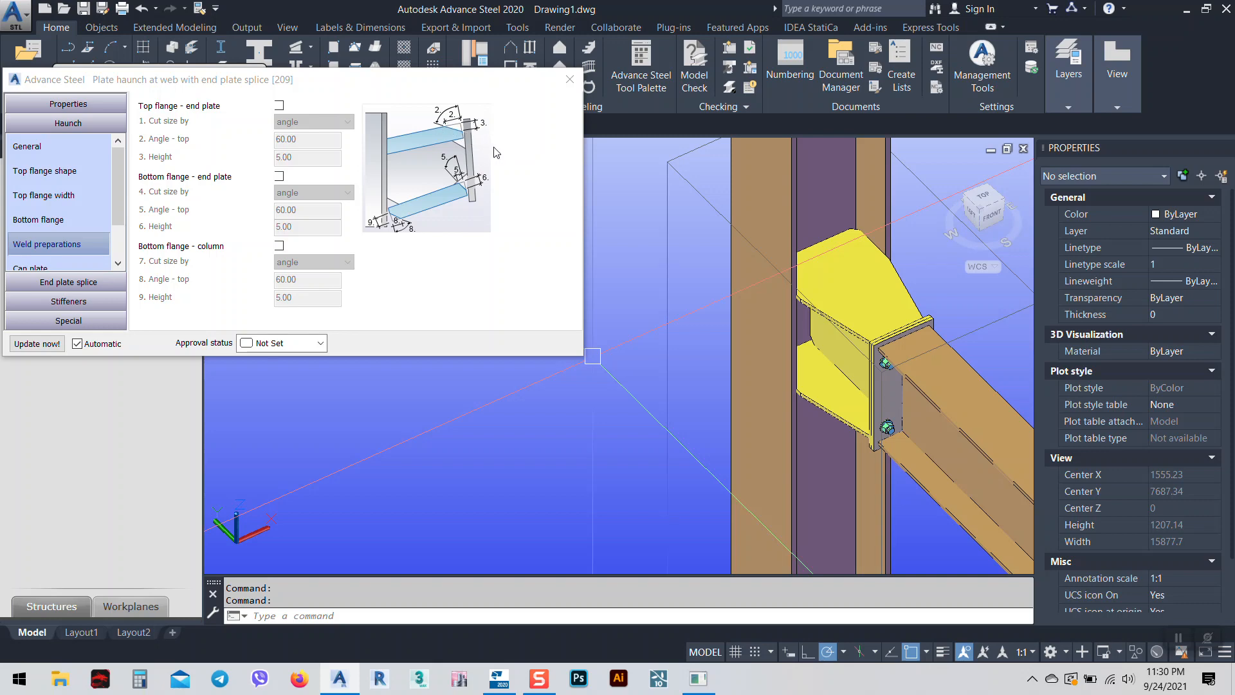
{"action": "left_click_drag", "start_coordinate": [121, 165], "coordinate": [121, 194]}
{"action": "left_click", "coordinate": [40, 220]}
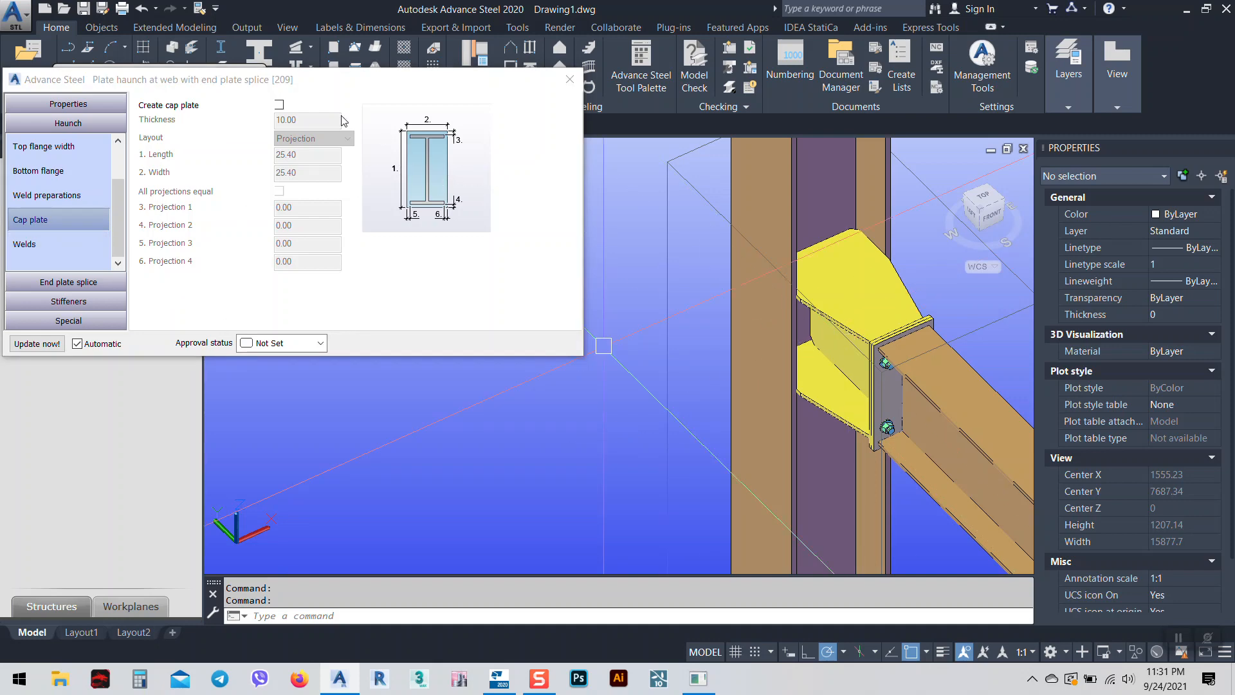
{"action": "scroll", "coordinate": [871, 223], "scroll_direction": "down", "scroll_amount": 5}
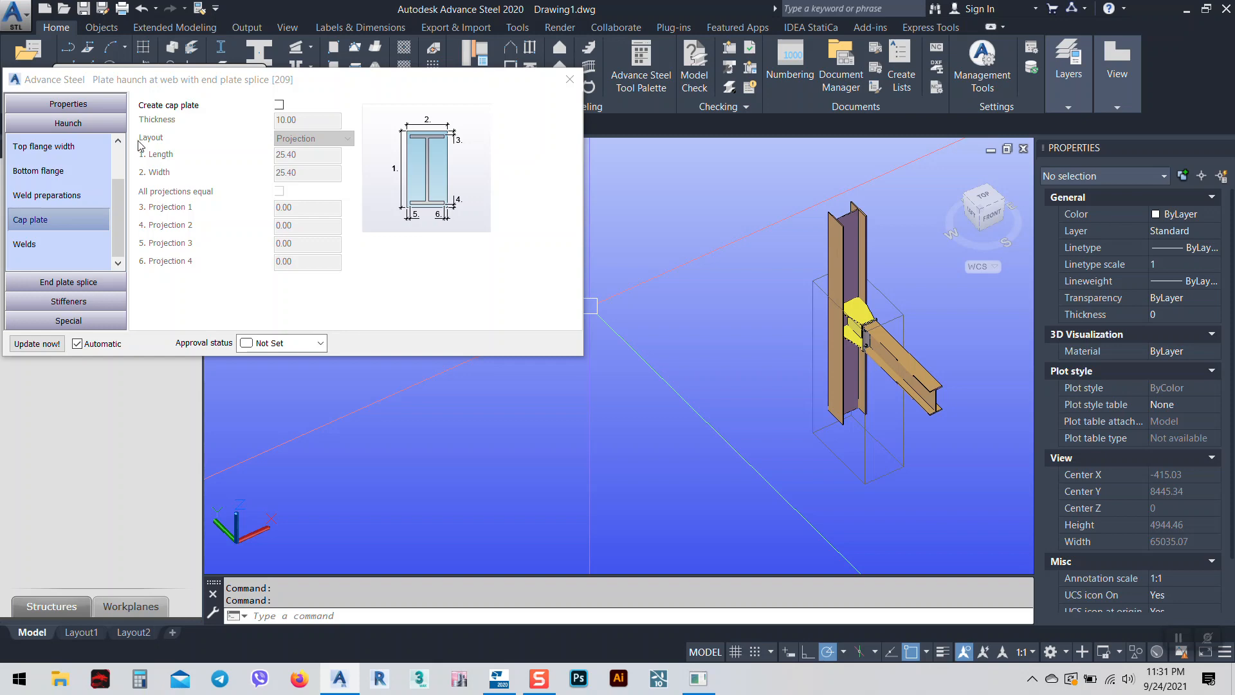
{"action": "left_click_drag", "start_coordinate": [320, 87], "coordinate": [442, 127]}
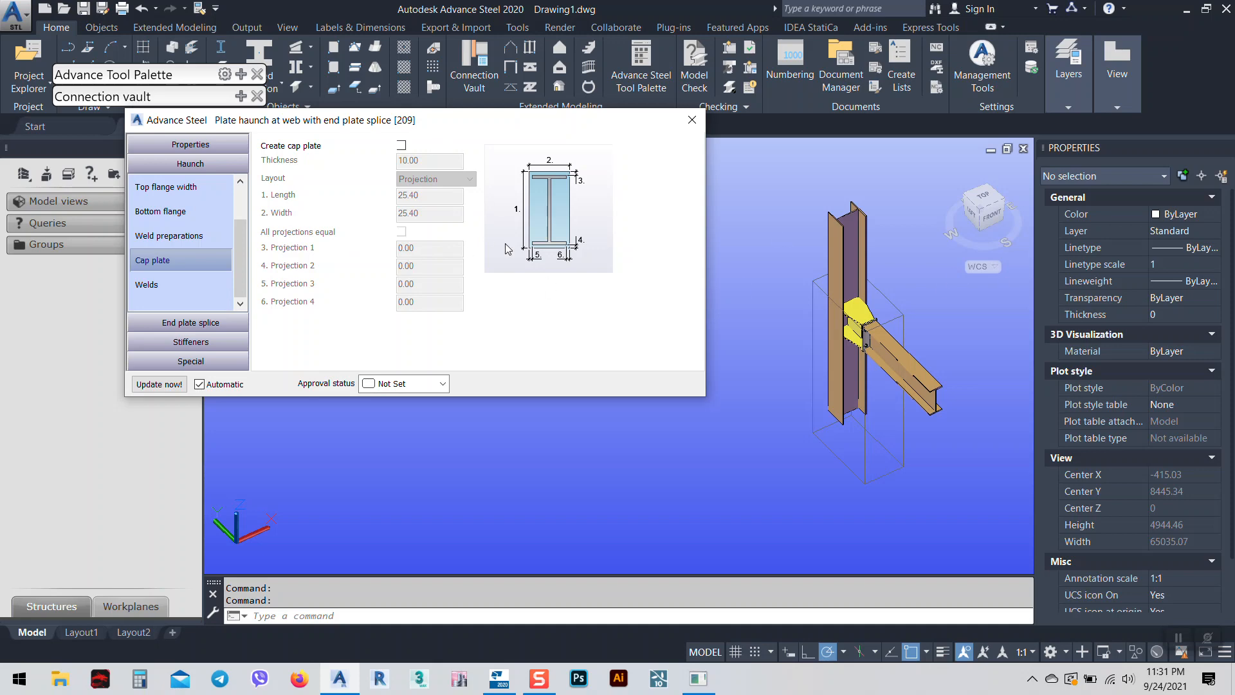
Change the end plate splice plate thickness from 10.00 to 15.00.
{"action": "left_click", "coordinate": [151, 285]}
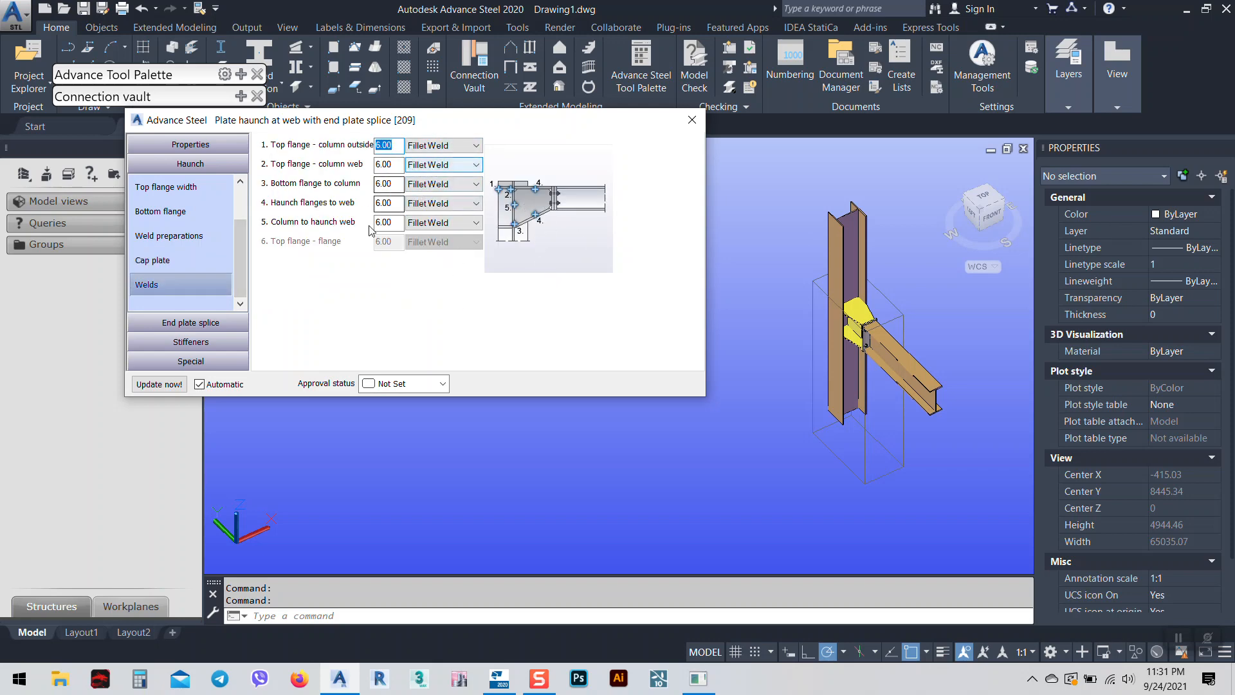
{"action": "left_click", "coordinate": [187, 326]}
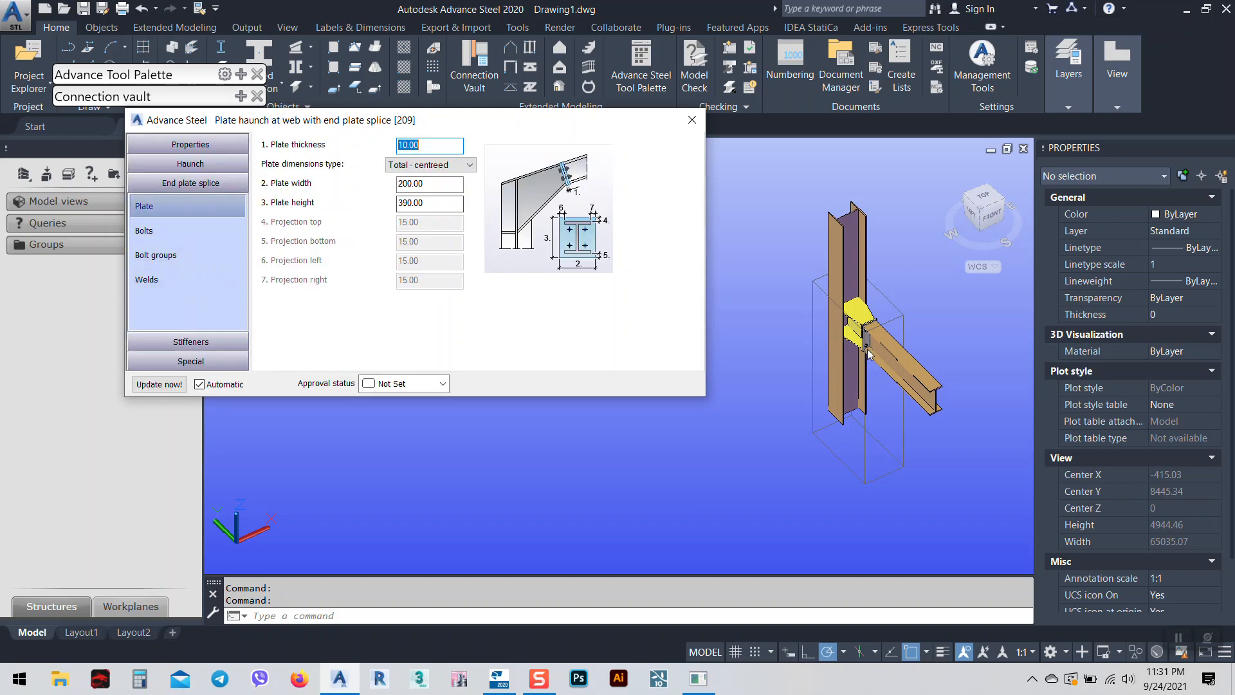
{"action": "scroll", "coordinate": [875, 327], "scroll_direction": "up", "scroll_amount": 10}
{"action": "middle_click_drag", "start_coordinate": [825, 336], "coordinate": [951, 310]}
{"action": "left_click", "coordinate": [276, 156]}
{"action": "type", "text": "1"}
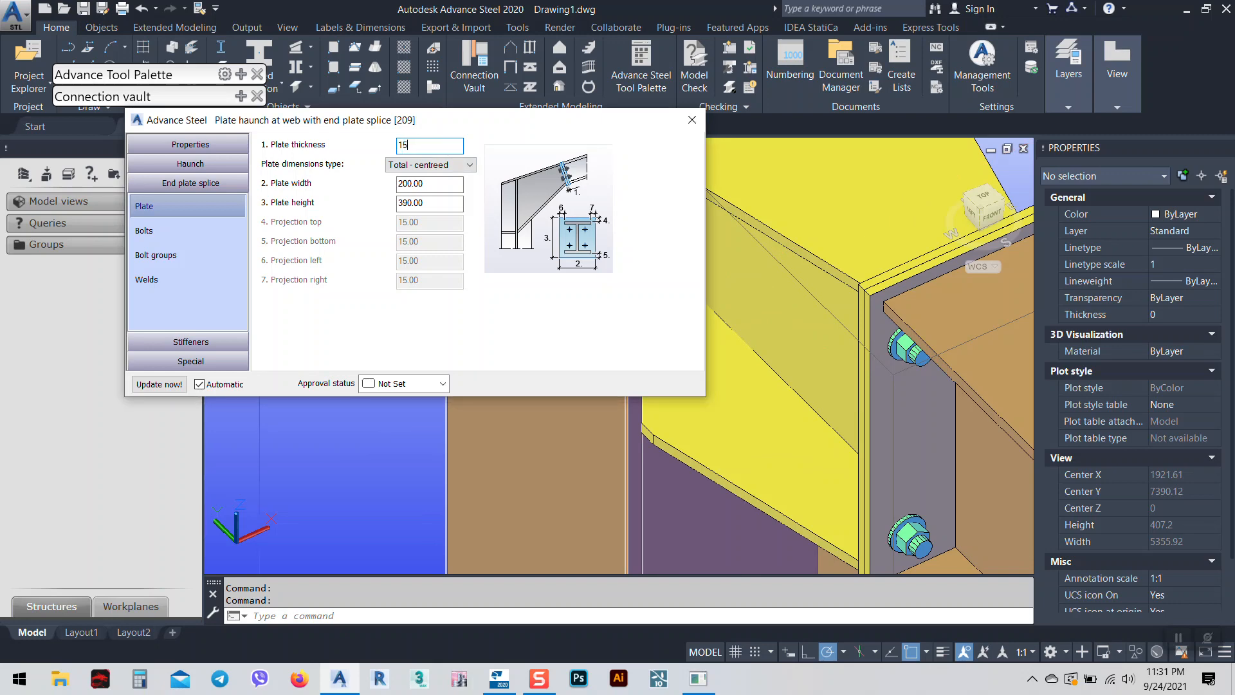
{"action": "type", "text": "5"}
{"action": "key", "text": "Return"}
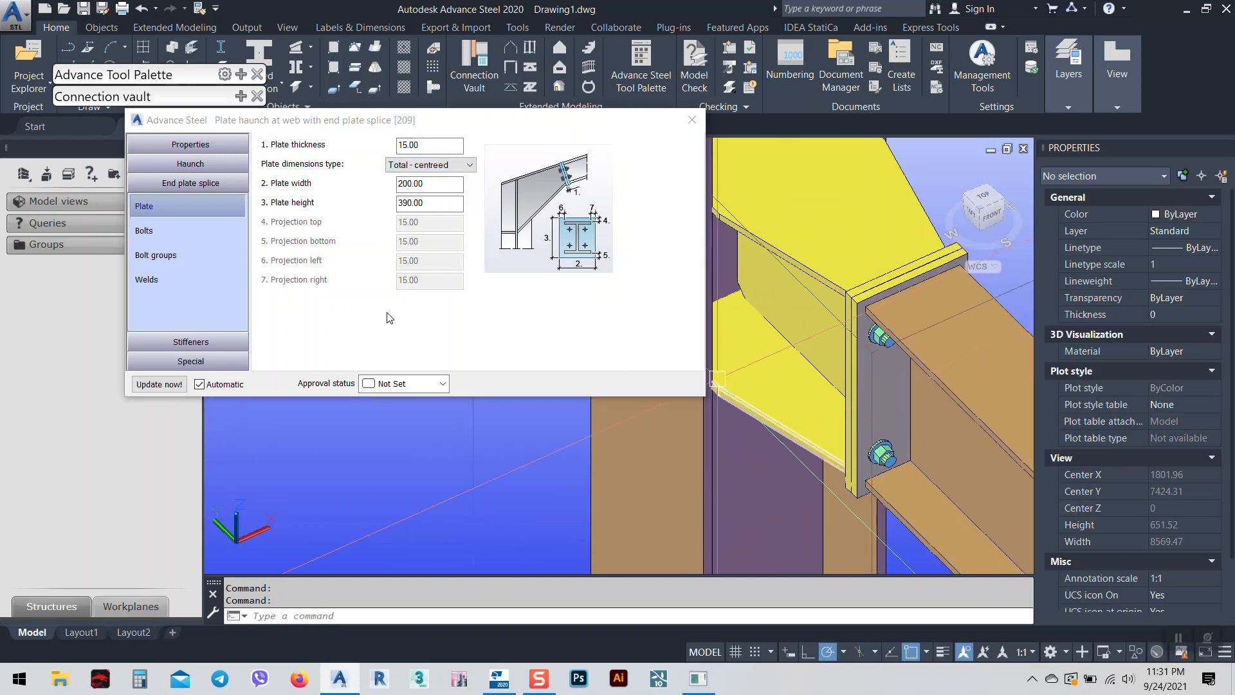
{"action": "left_click", "coordinate": [179, 231]}
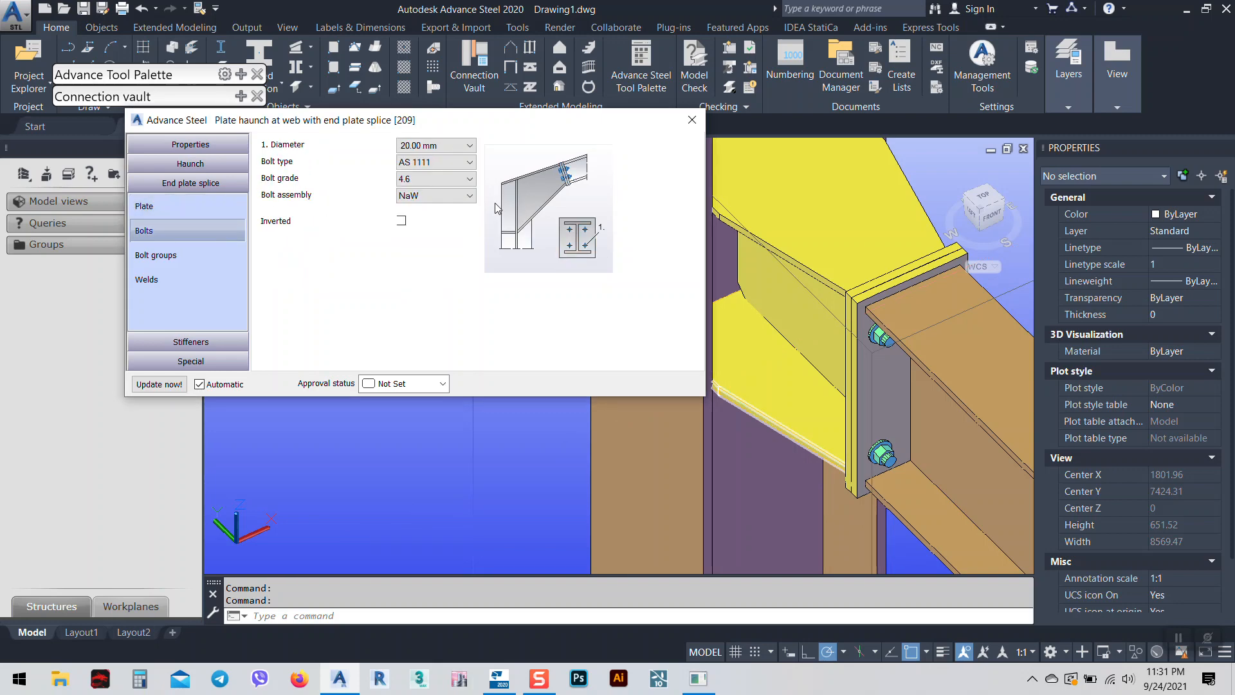
Set bolt Group 1 to three bolts measured from Top, centred, spaced 100 apart.
{"action": "left_click", "coordinate": [169, 255]}
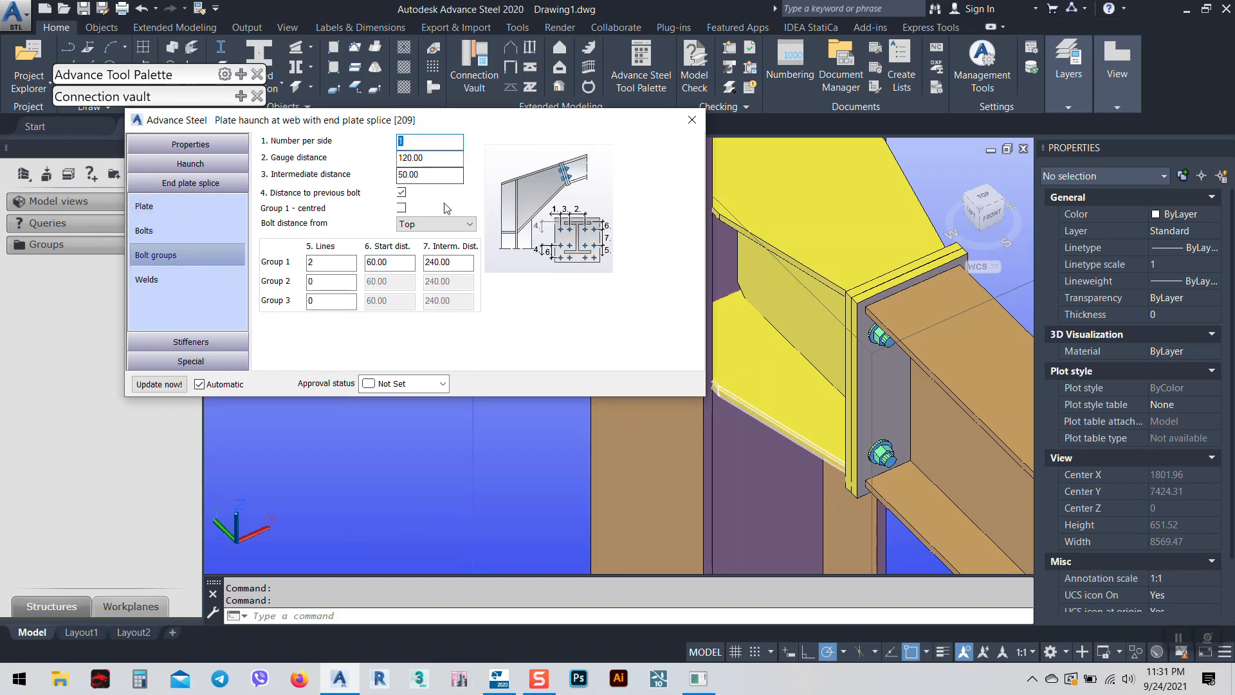
{"action": "double_click", "coordinate": [329, 263]}
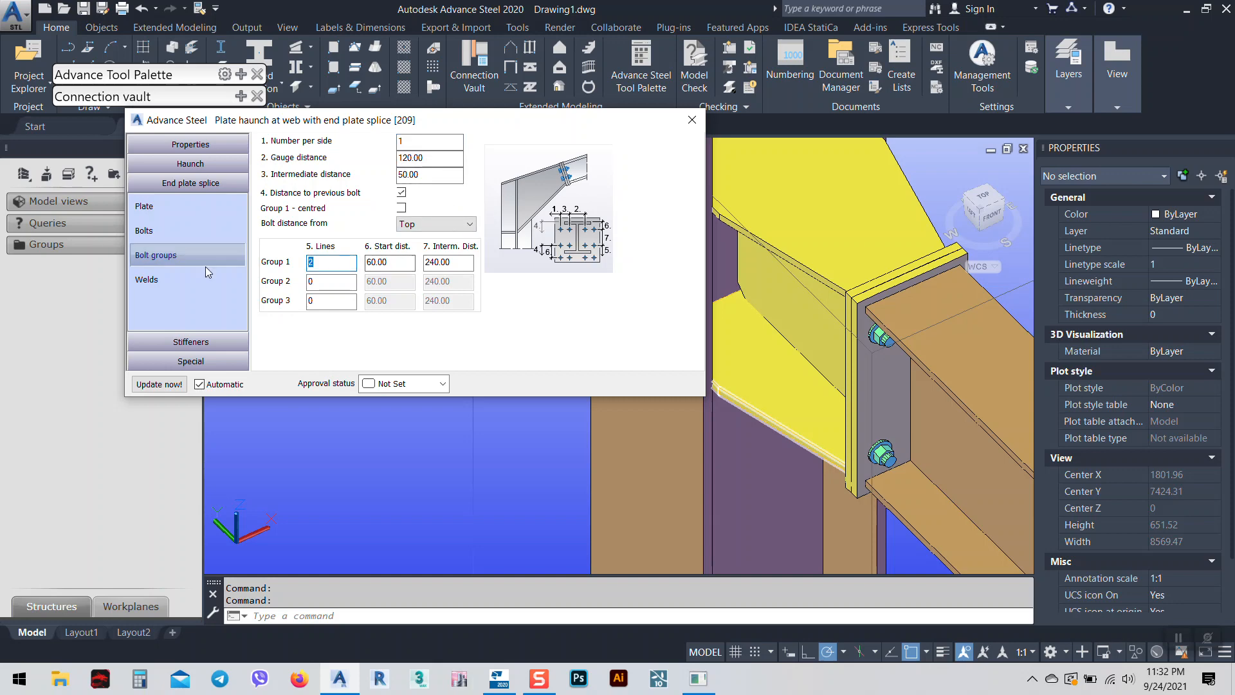
{"action": "type", "text": "3"}
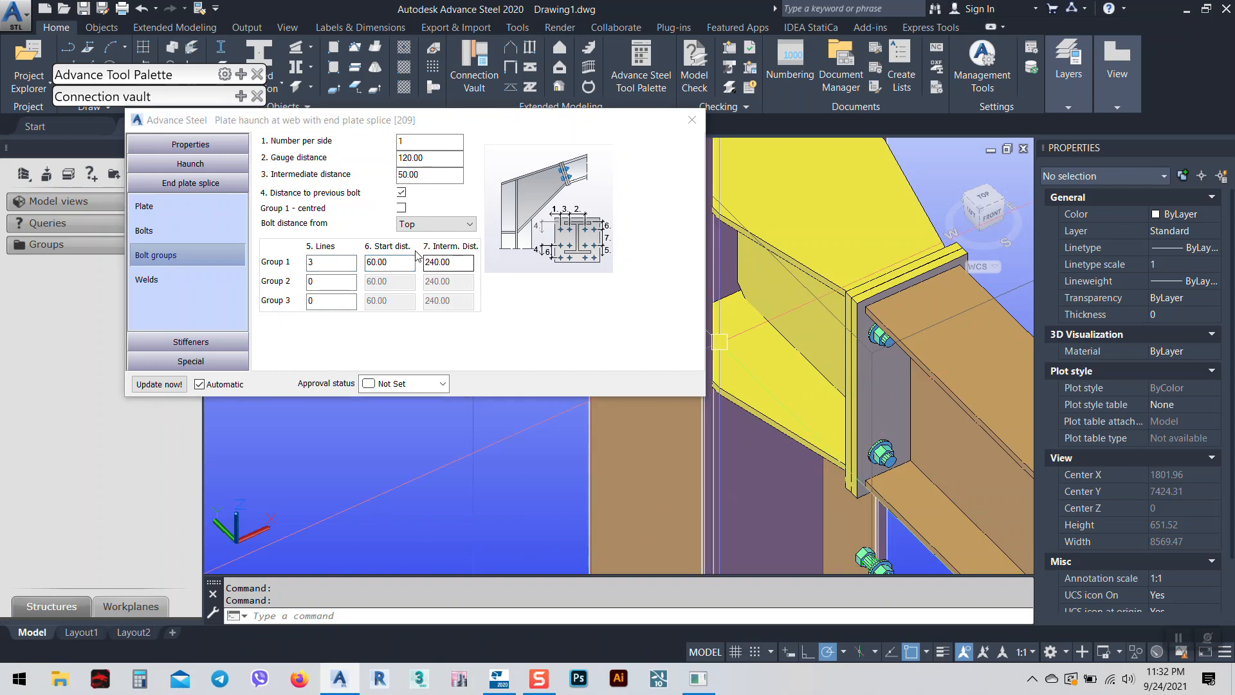
{"action": "left_click", "coordinate": [460, 223]}
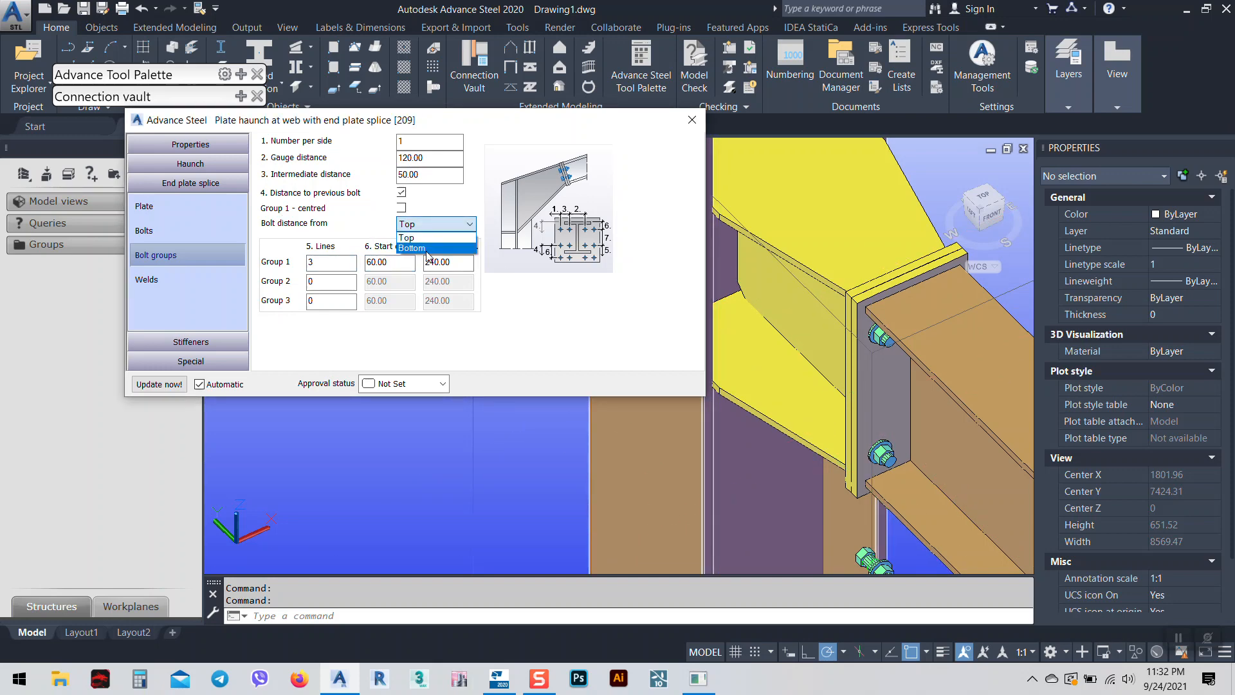
{"action": "left_click", "coordinate": [335, 225]}
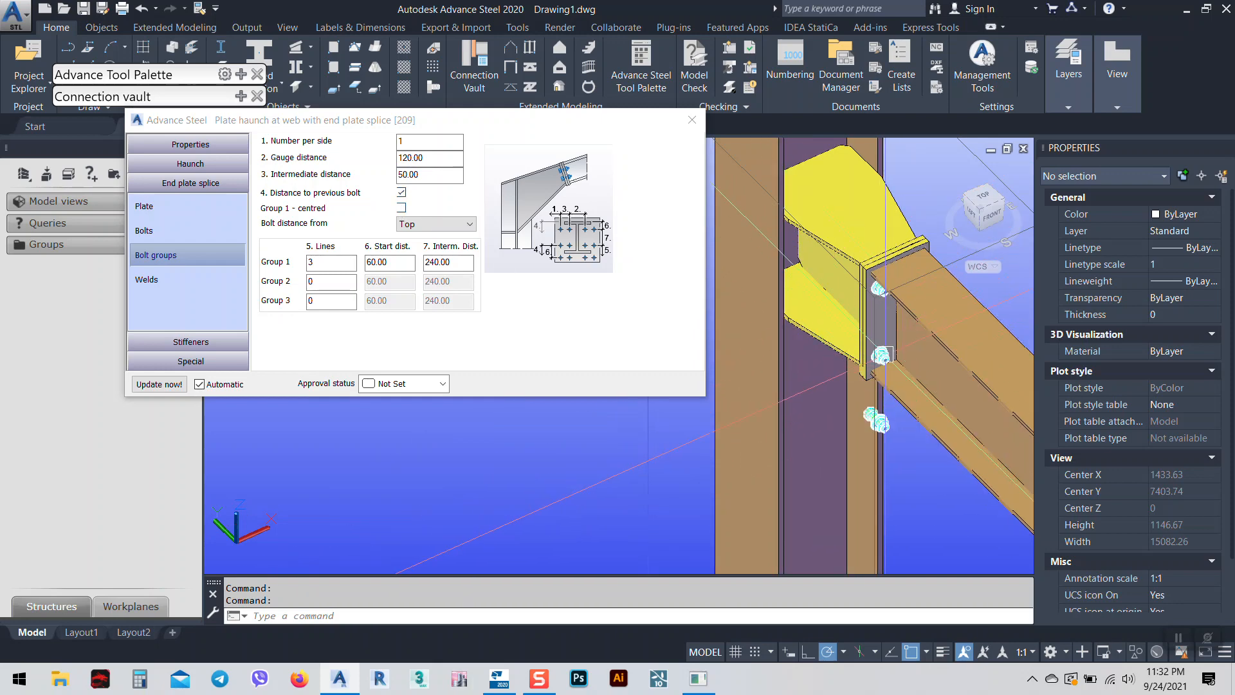
{"action": "left_click", "coordinate": [401, 207]}
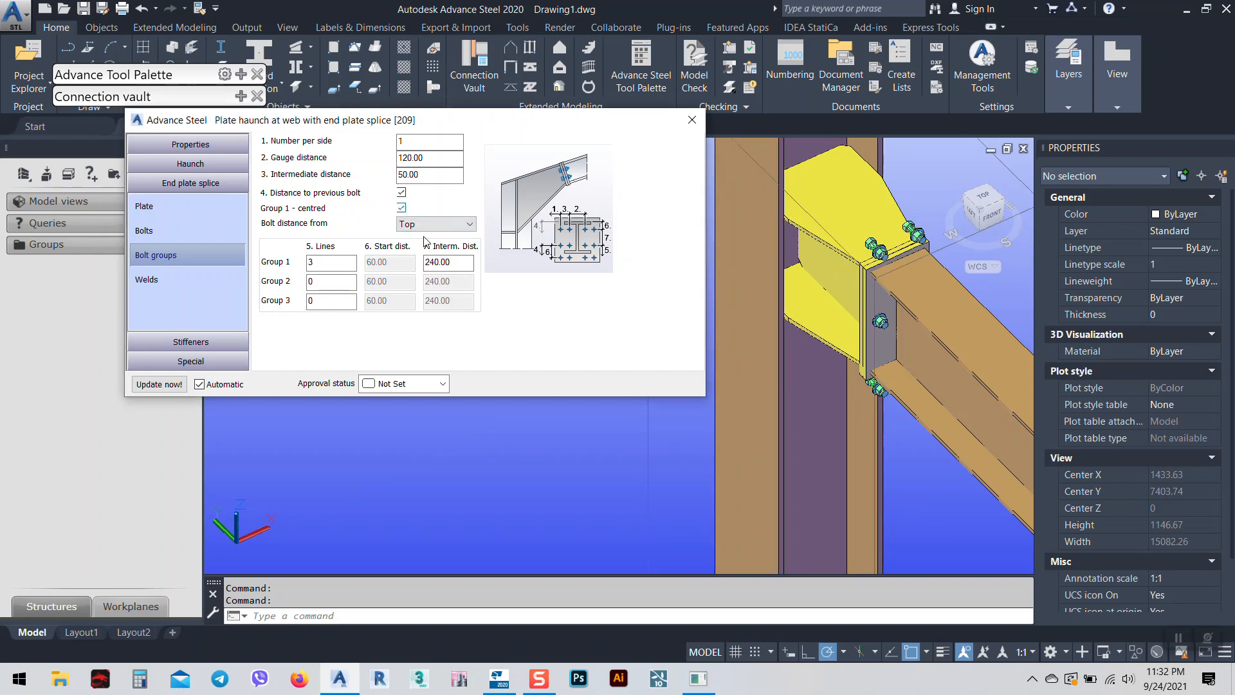
{"action": "double_click", "coordinate": [442, 260]}
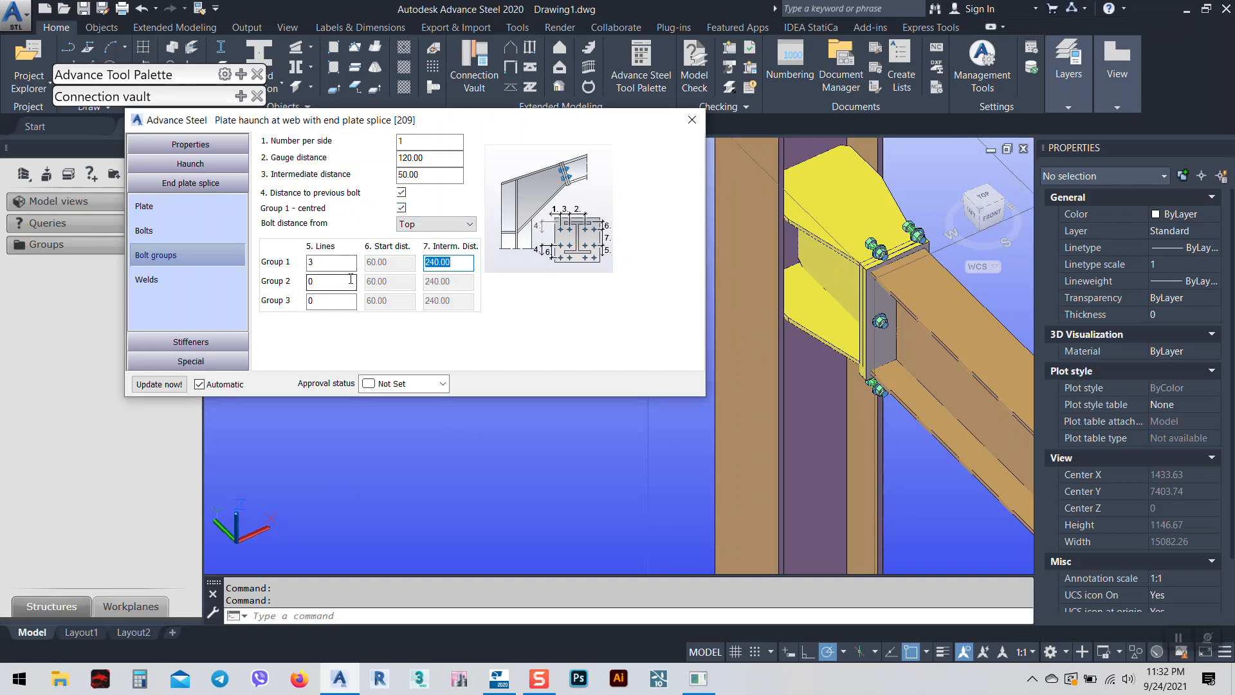
{"action": "key", "text": "Return"}
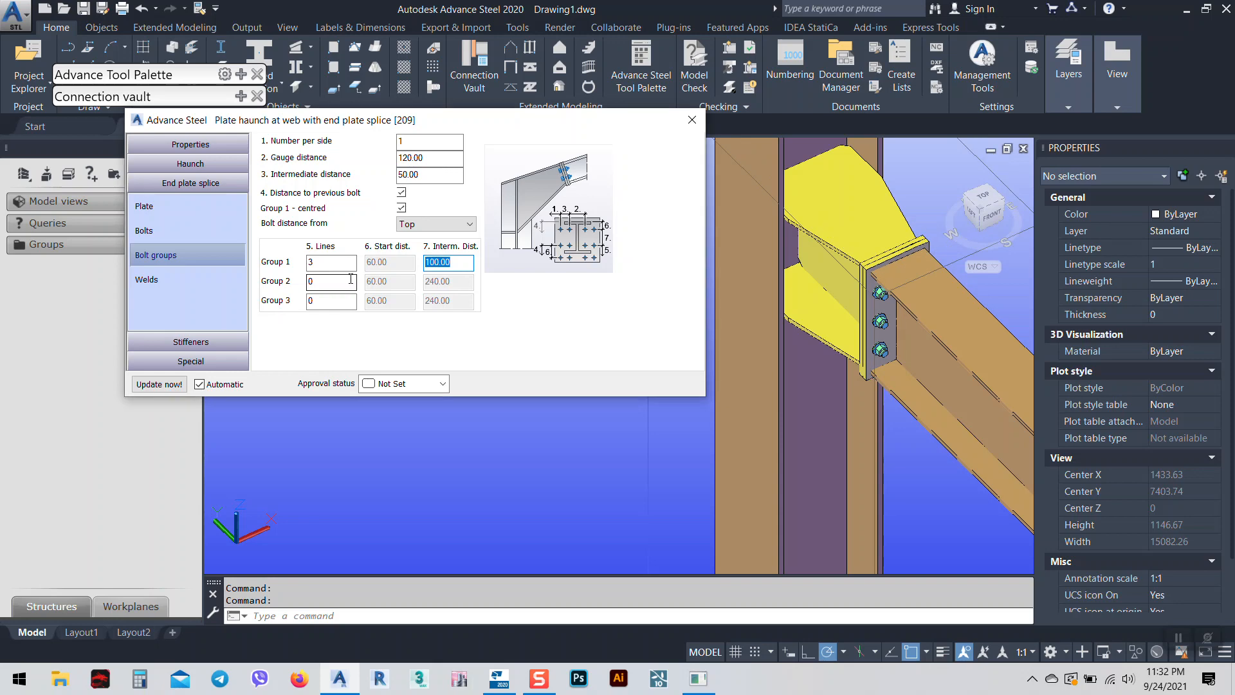
{"action": "middle_click_drag", "start_coordinate": [911, 364], "coordinate": [831, 368]}
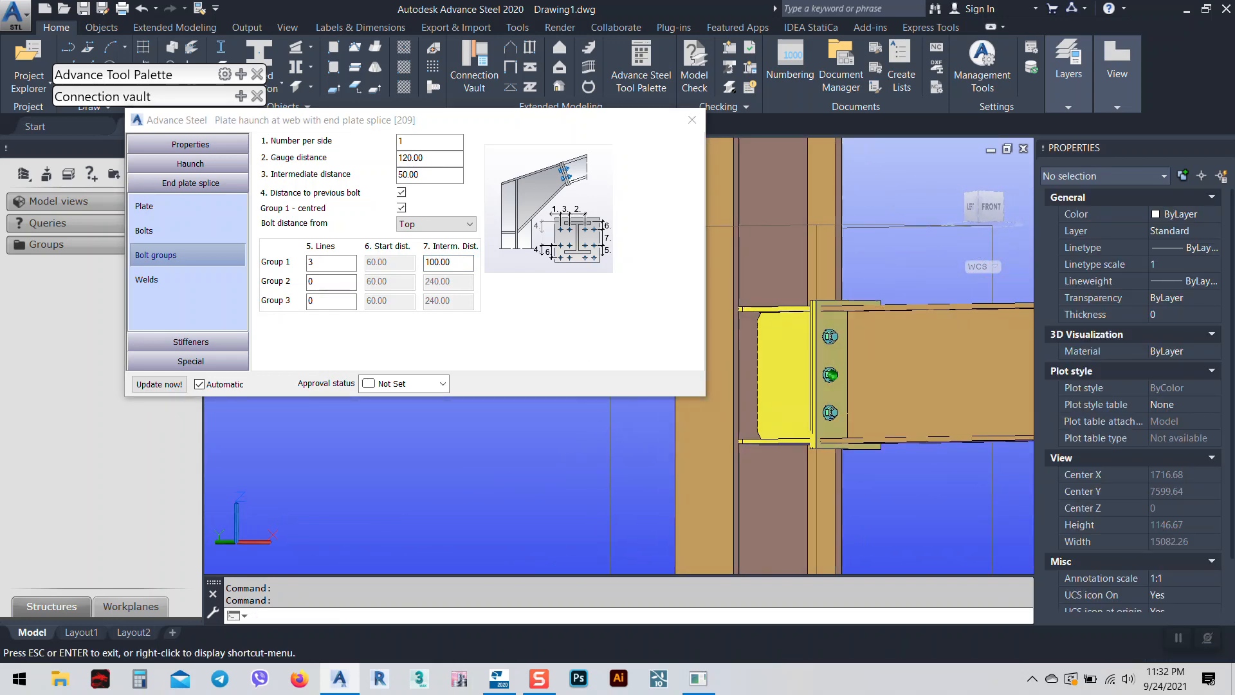
Set the bolt gauge distance to 110 with one bolt per row.
{"action": "left_click", "coordinate": [409, 141]}
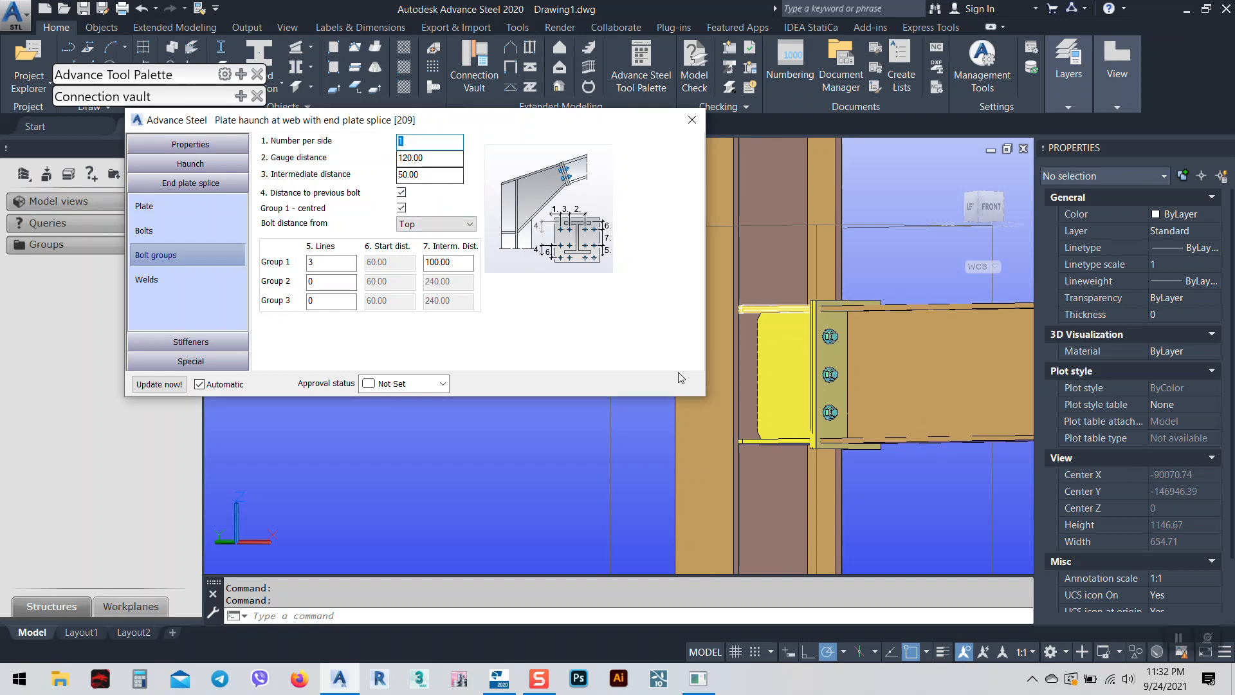
{"action": "key", "text": "Tab"}
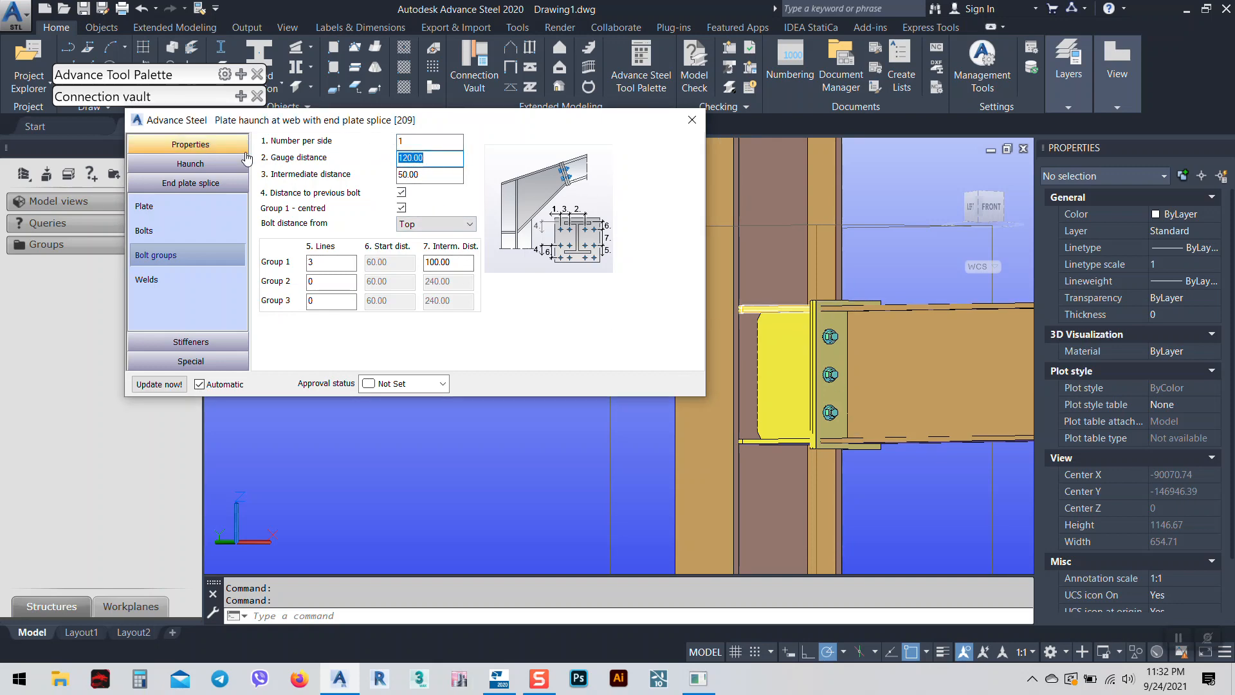
{"action": "type", "text": "110"}
{"action": "key", "text": "Return"}
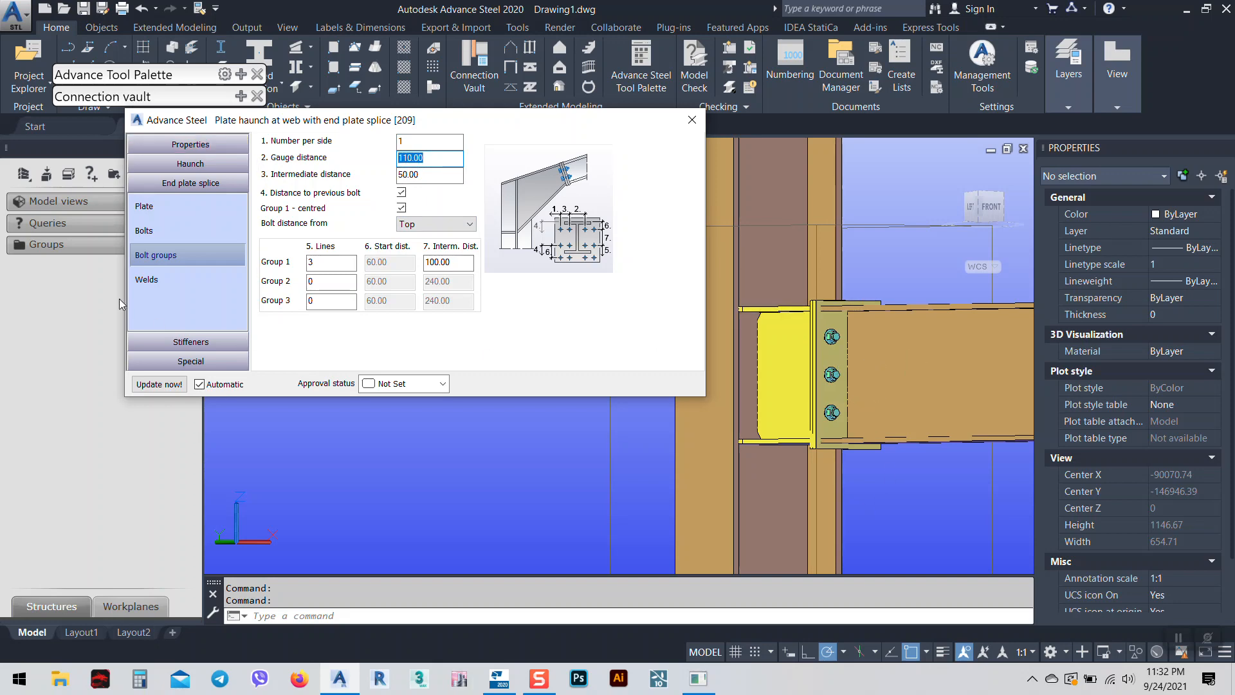
{"action": "key", "text": "shift+Tab"}
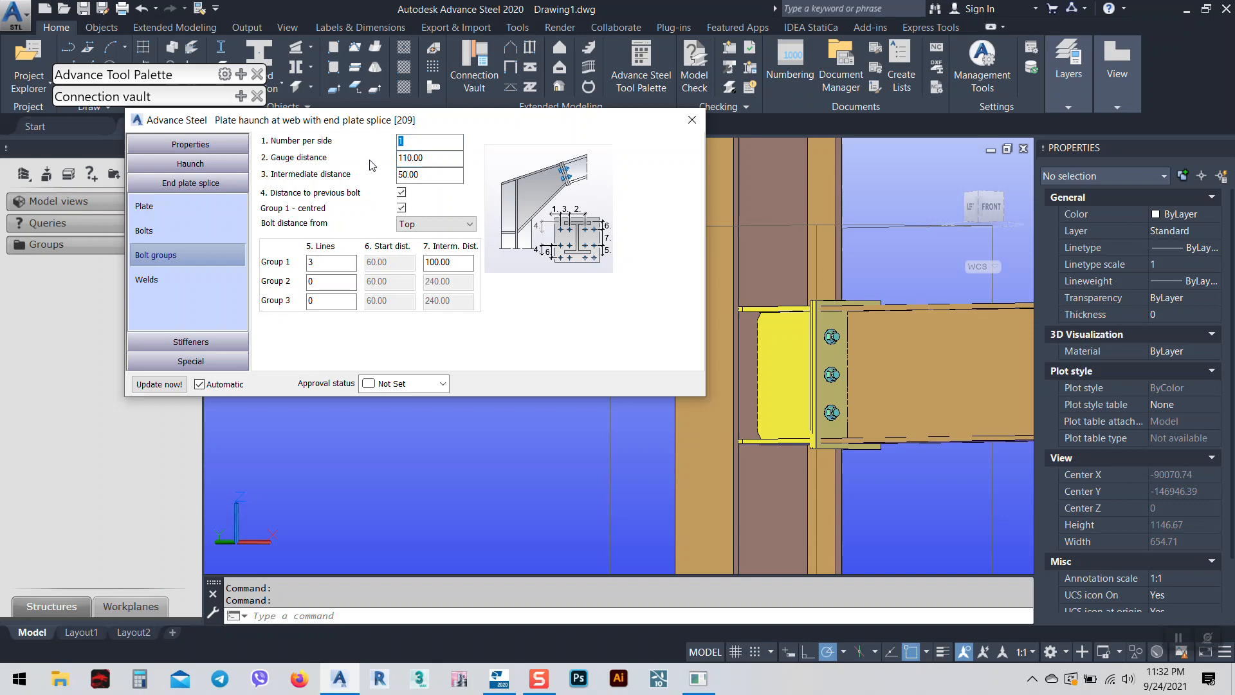
{"action": "key", "text": "Return"}
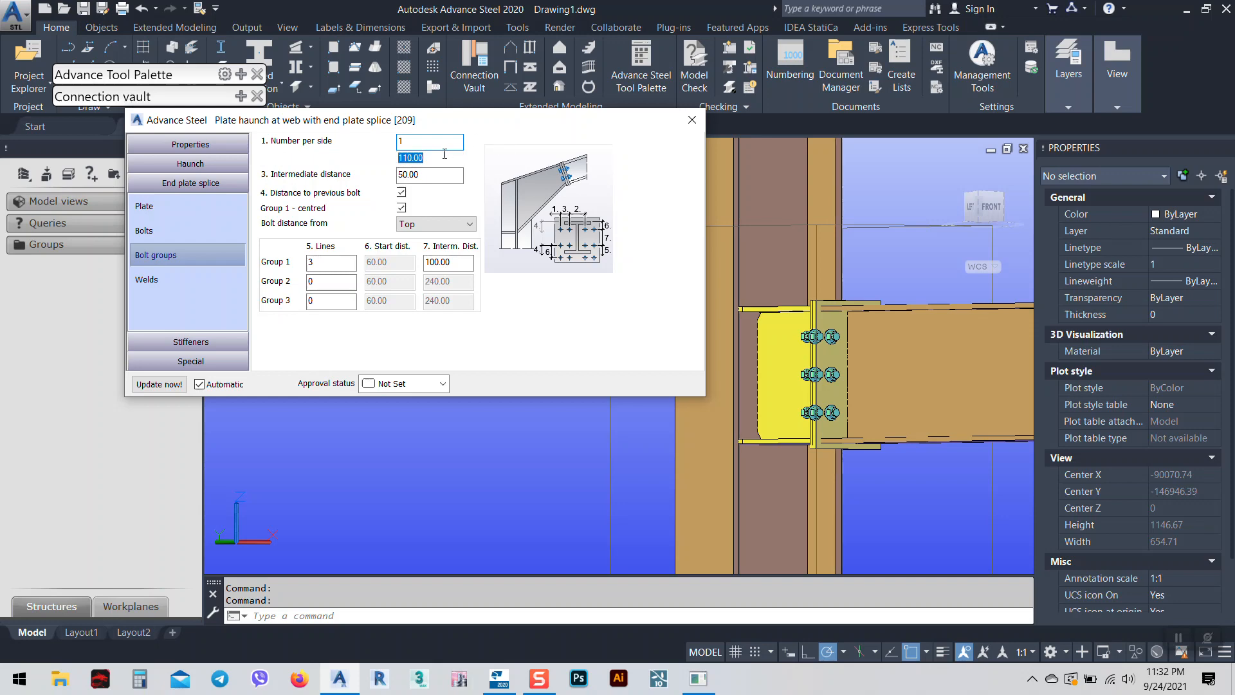
{"action": "key", "text": "Tab"}
{"action": "left_click", "coordinate": [199, 341]}
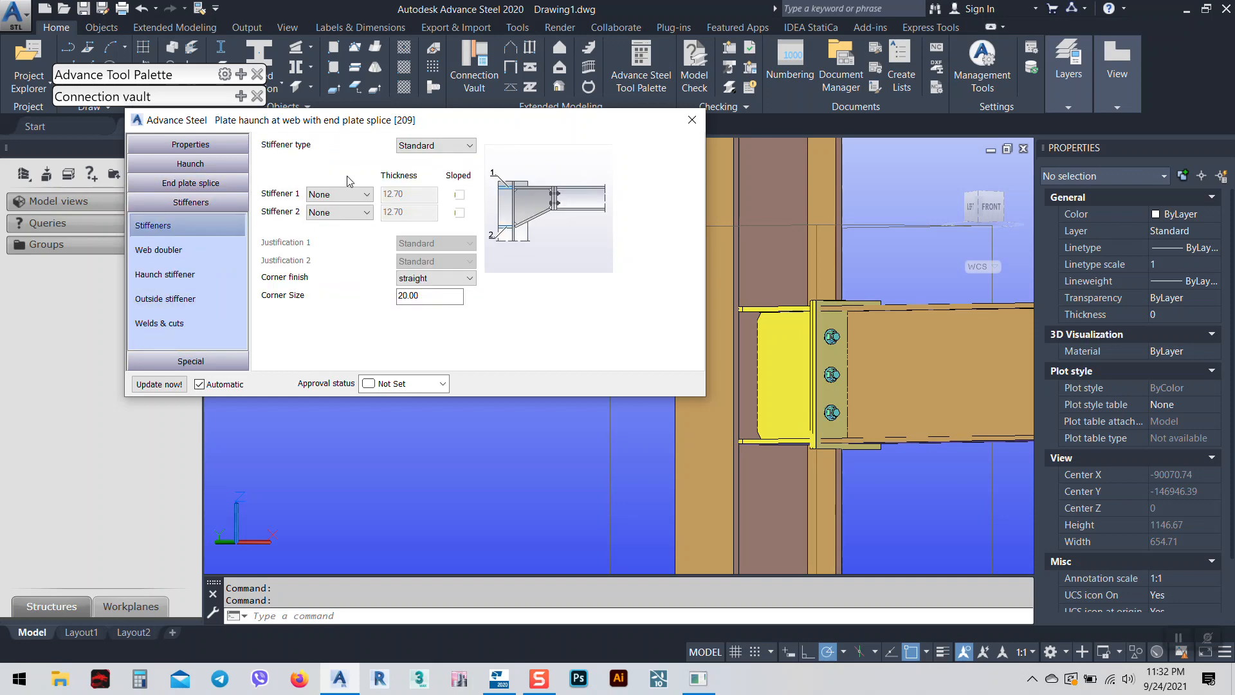
Close the dialog and reopen the haunch connection's Advanced Properties from the model.
{"action": "scroll", "coordinate": [907, 378], "scroll_direction": "down", "scroll_amount": 2}
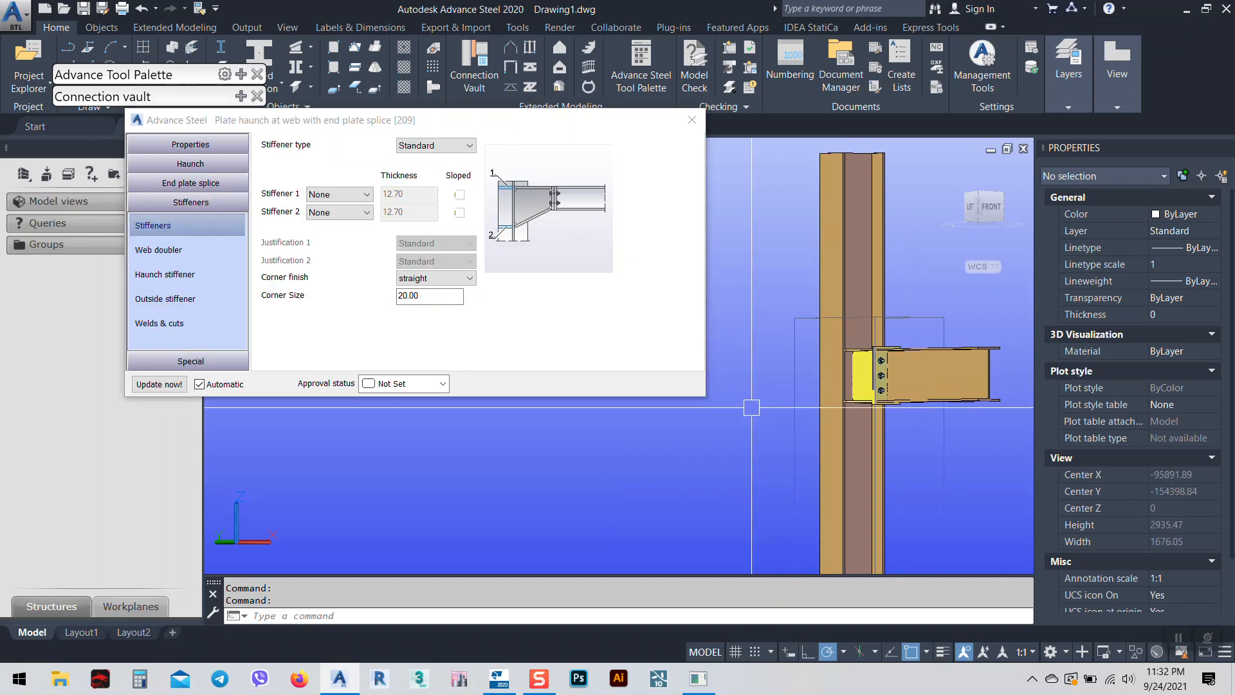
{"action": "left_click", "coordinate": [692, 120]}
{"action": "middle_click_drag", "start_coordinate": [906, 477], "coordinate": [616, 458], "text": "shift"}
{"action": "scroll", "coordinate": [452, 381], "scroll_direction": "down", "scroll_amount": 4}
{"action": "middle_click_drag", "start_coordinate": [823, 522], "coordinate": [701, 441]}
{"action": "scroll", "coordinate": [449, 321], "scroll_direction": "up", "scroll_amount": 5}
{"action": "middle_click_drag", "start_coordinate": [538, 383], "coordinate": [614, 360]}
{"action": "left_click", "coordinate": [669, 372]}
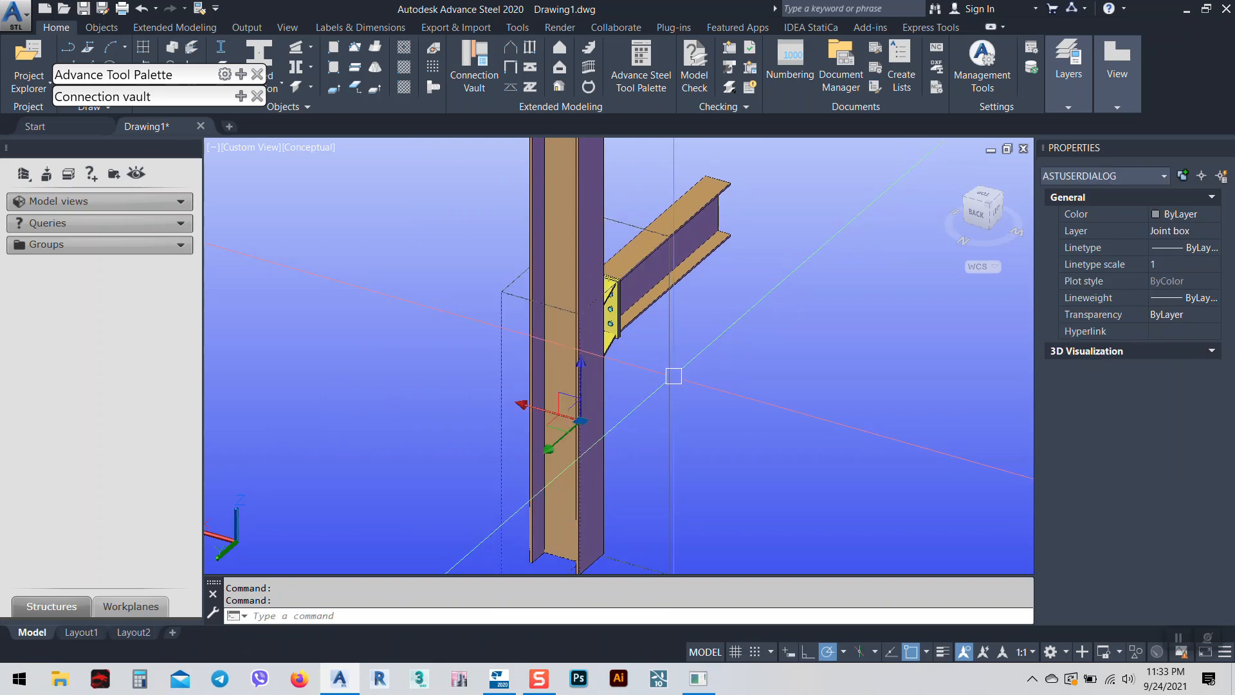
{"action": "right_click", "coordinate": [703, 379]}
{"action": "left_click", "coordinate": [773, 414]}
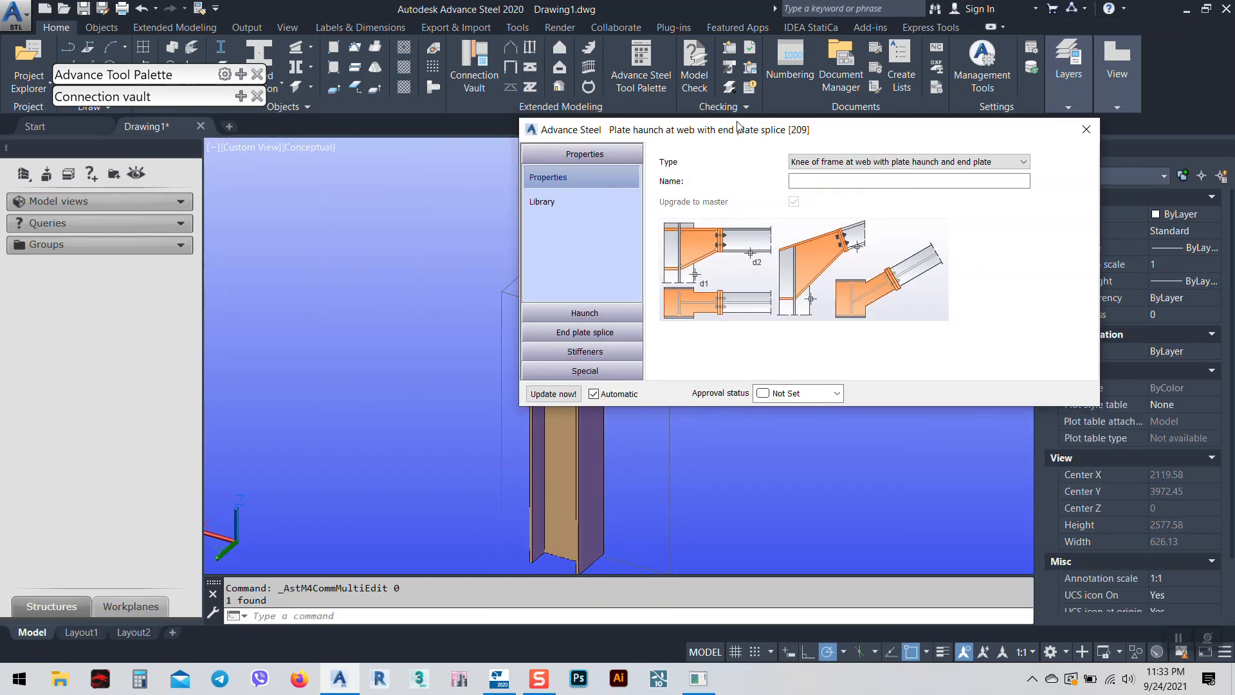
{"action": "left_click_drag", "start_coordinate": [739, 126], "coordinate": [918, 98]}
Set Stiffener 1 and Stiffener 2 to Full and make them Sloped.
{"action": "left_click", "coordinate": [693, 332]}
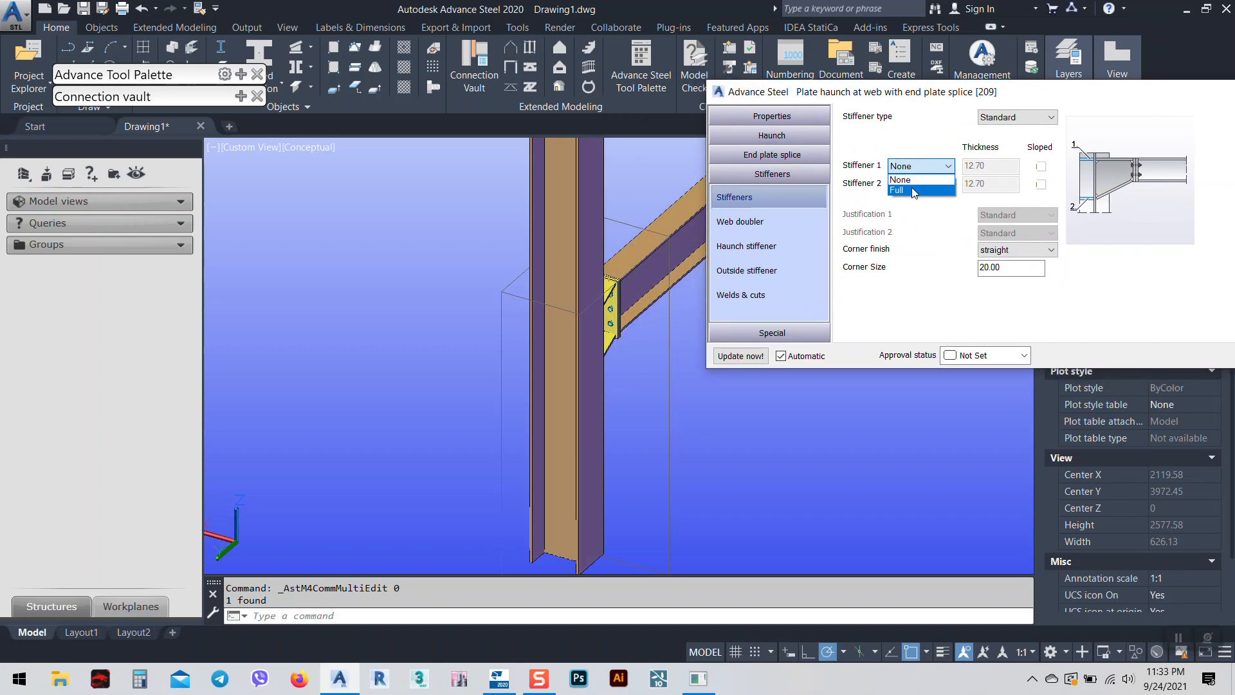
{"action": "left_click", "coordinate": [912, 189]}
{"action": "left_click", "coordinate": [916, 184]}
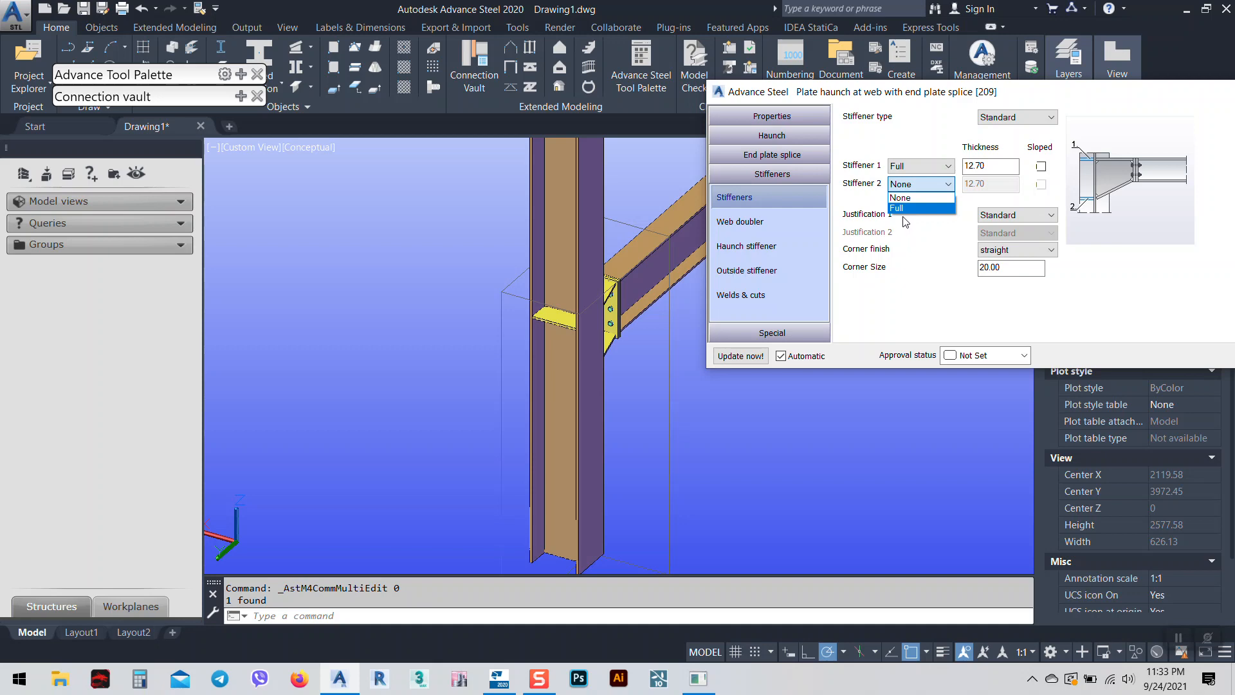
{"action": "left_click", "coordinate": [904, 208]}
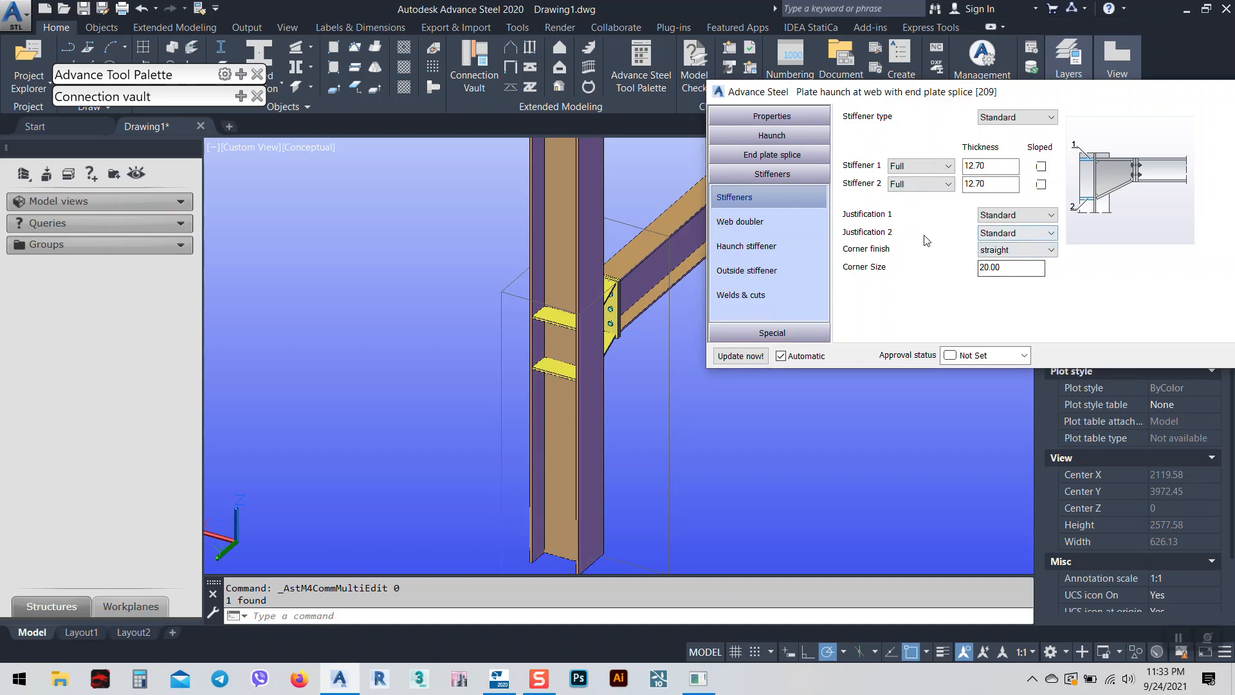
{"action": "left_click", "coordinate": [1042, 167]}
{"action": "middle_click_drag", "start_coordinate": [633, 259], "coordinate": [431, 300]}
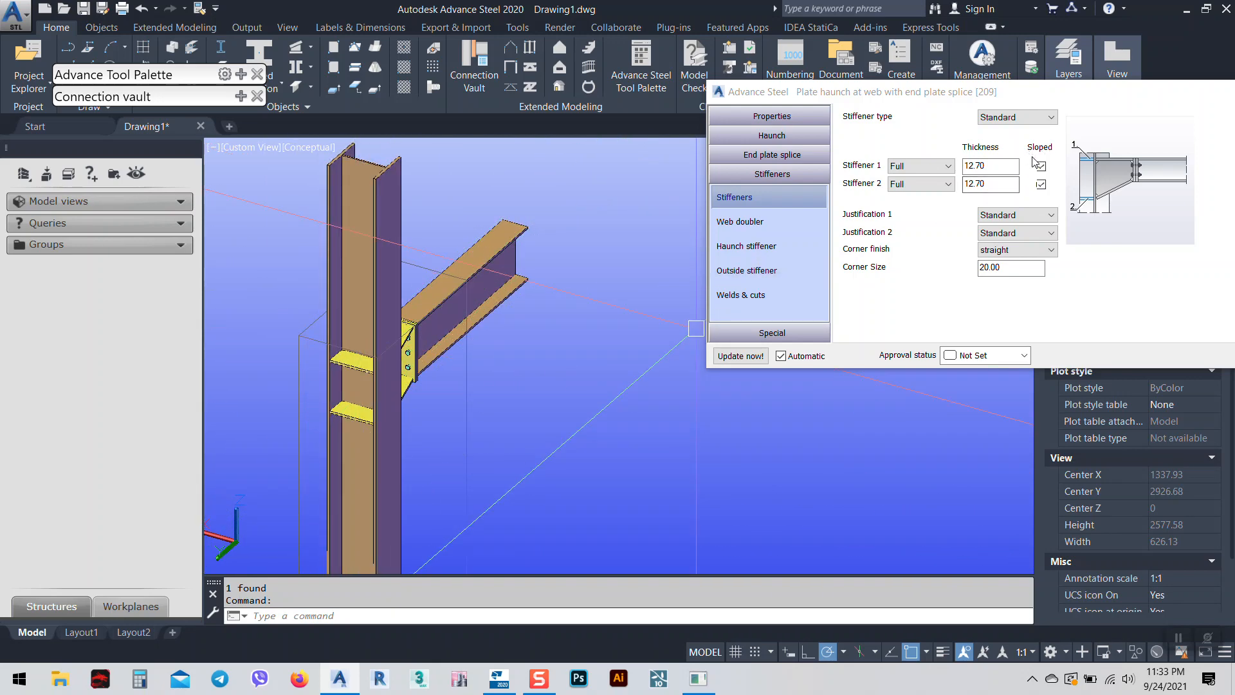
Change the stiffener type to Web doubler after briefly trying Haunch stiffener.
{"action": "left_click", "coordinate": [768, 222]}
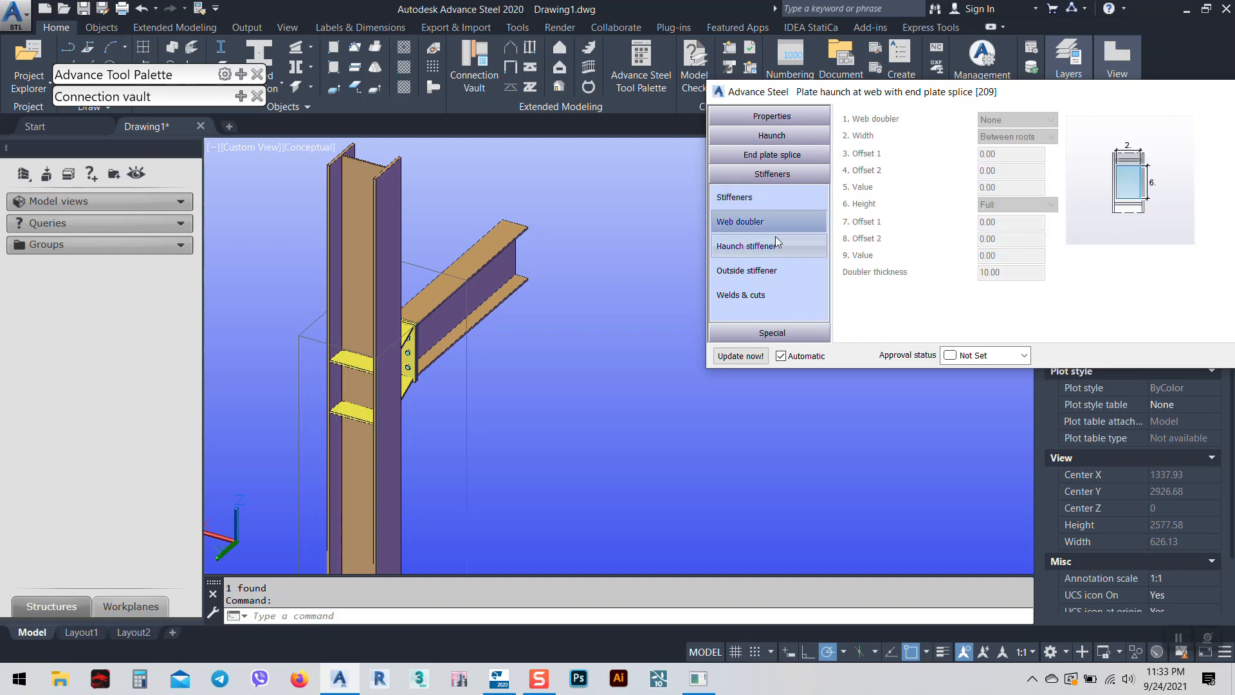
{"action": "left_click", "coordinate": [758, 205]}
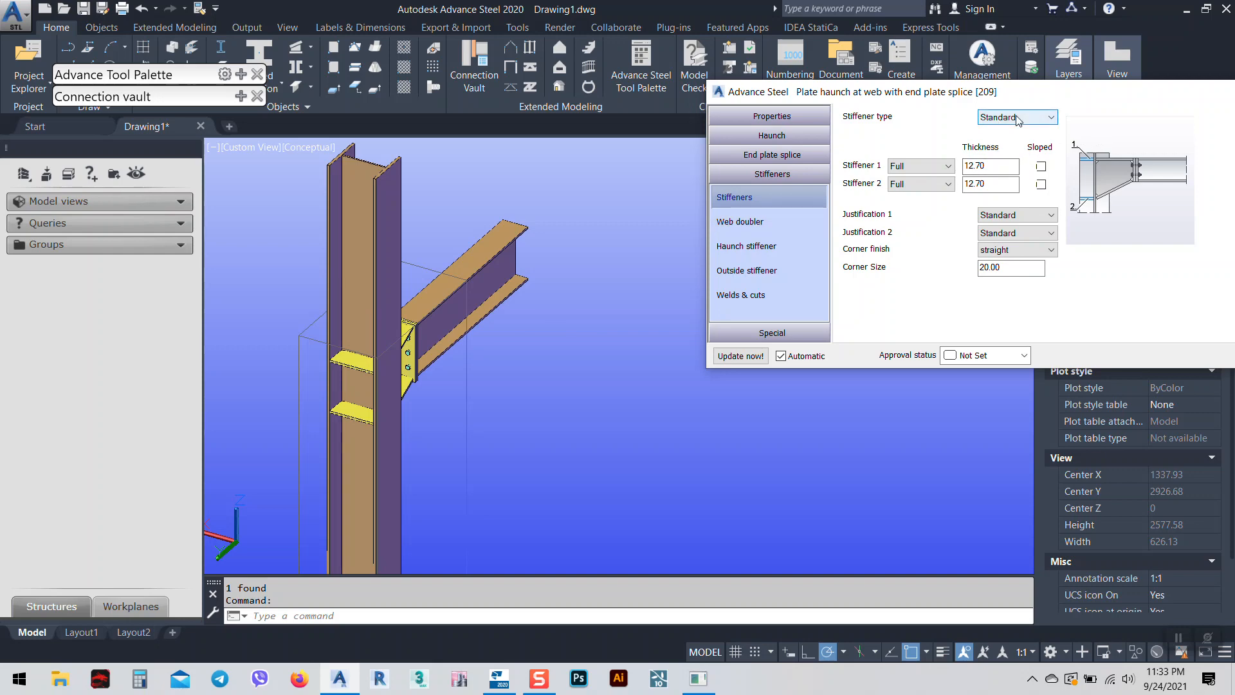
{"action": "left_click", "coordinate": [1028, 117]}
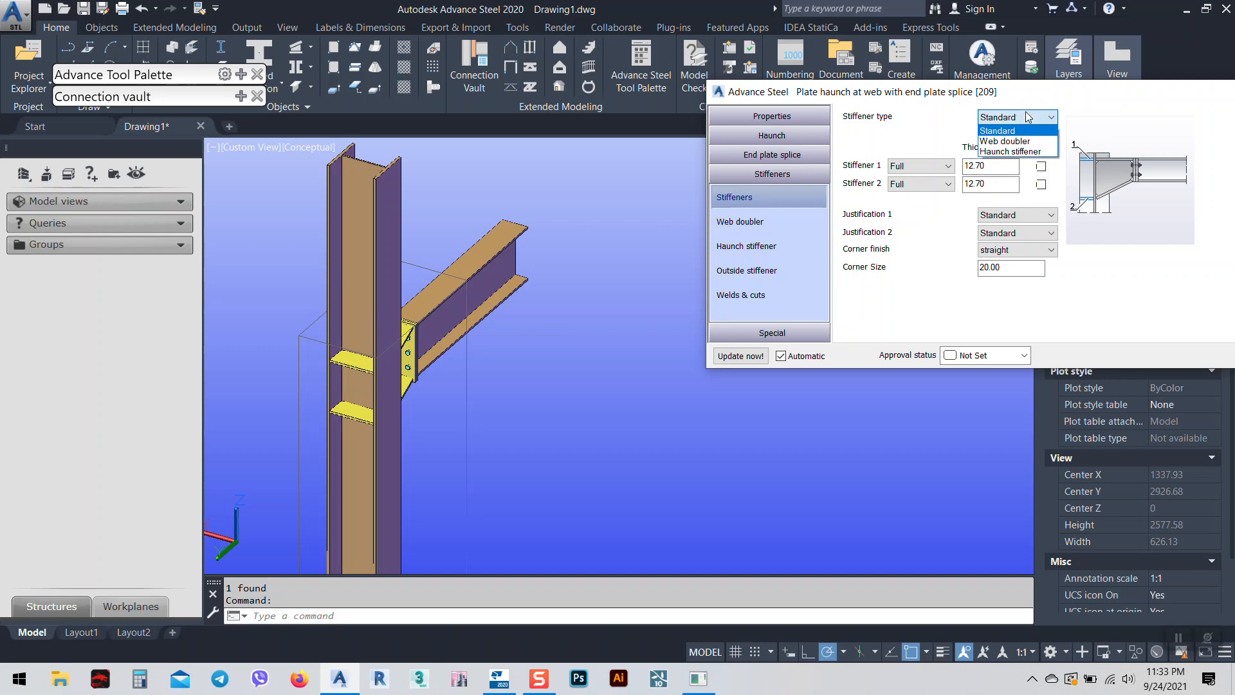
{"action": "left_click", "coordinate": [1002, 153]}
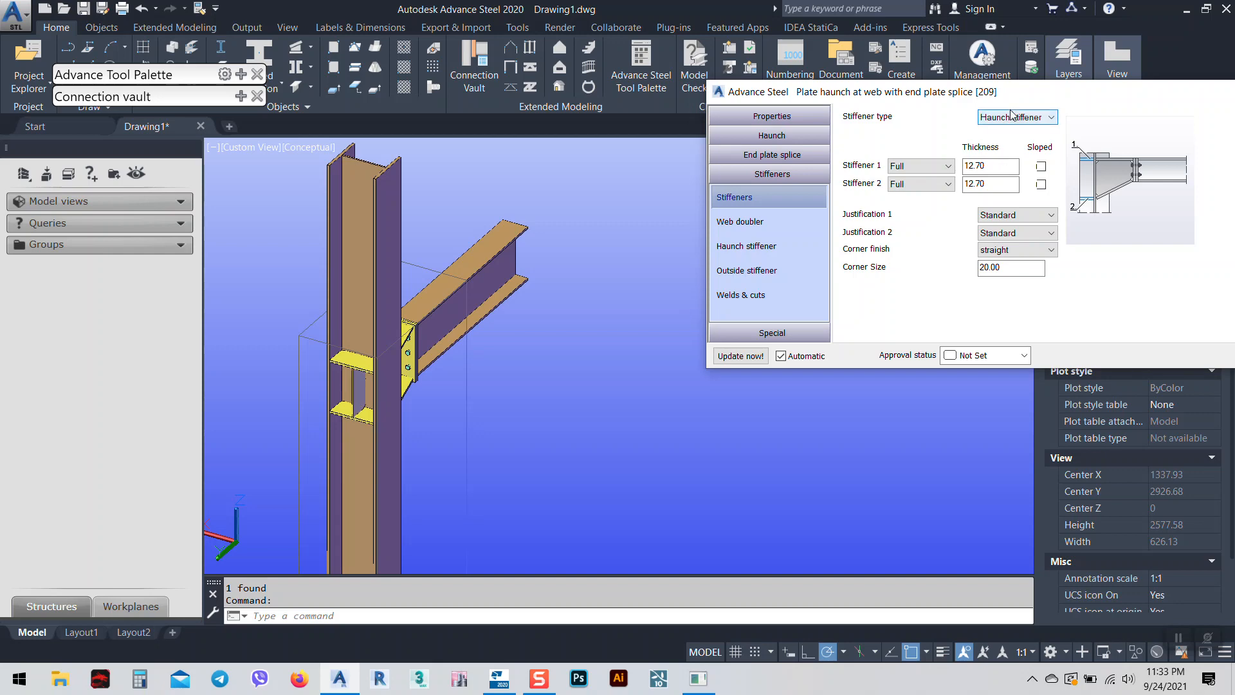
{"action": "left_click", "coordinate": [1011, 121]}
{"action": "left_click", "coordinate": [1012, 157]}
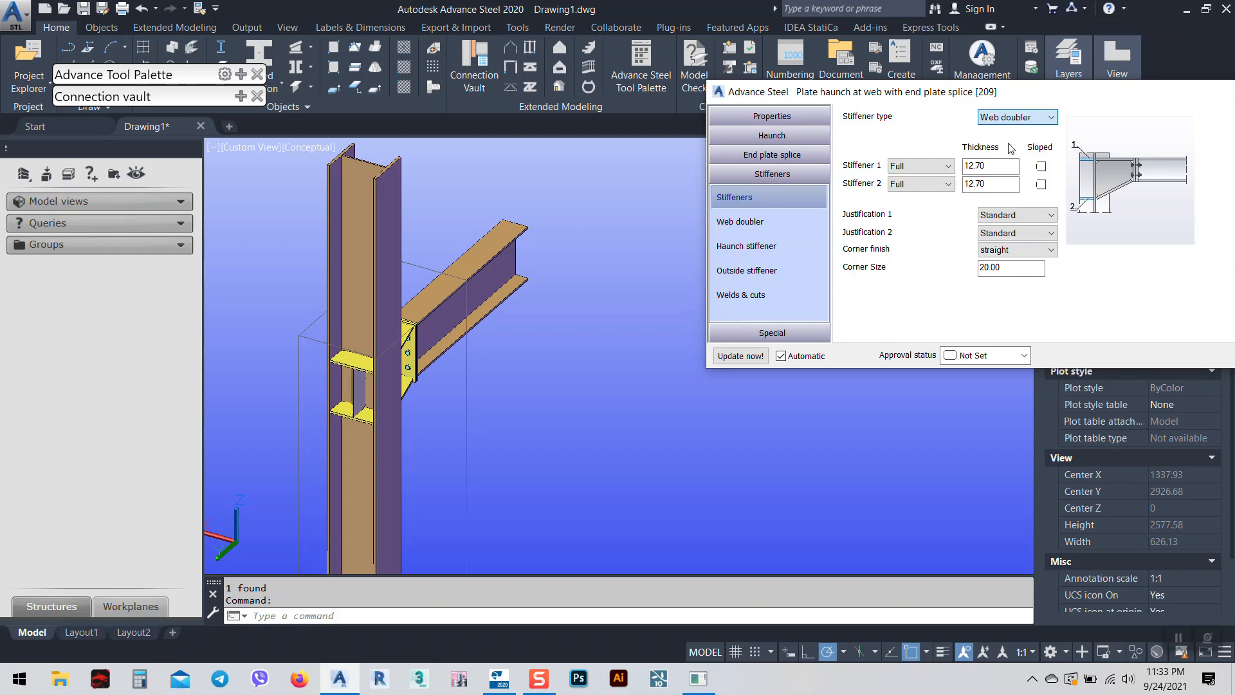
{"action": "left_click", "coordinate": [787, 245]}
{"action": "left_click", "coordinate": [751, 275]}
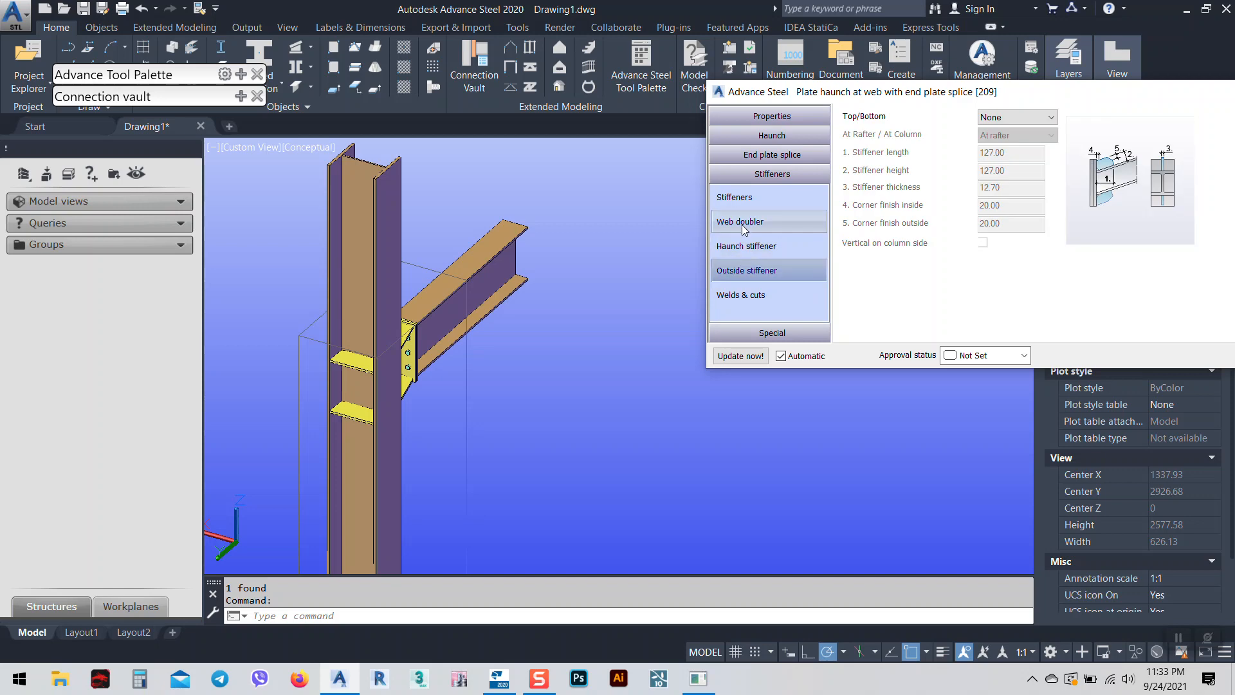
Set the web doubler to One side, keeping its width between roots.
{"action": "left_click", "coordinate": [743, 228]}
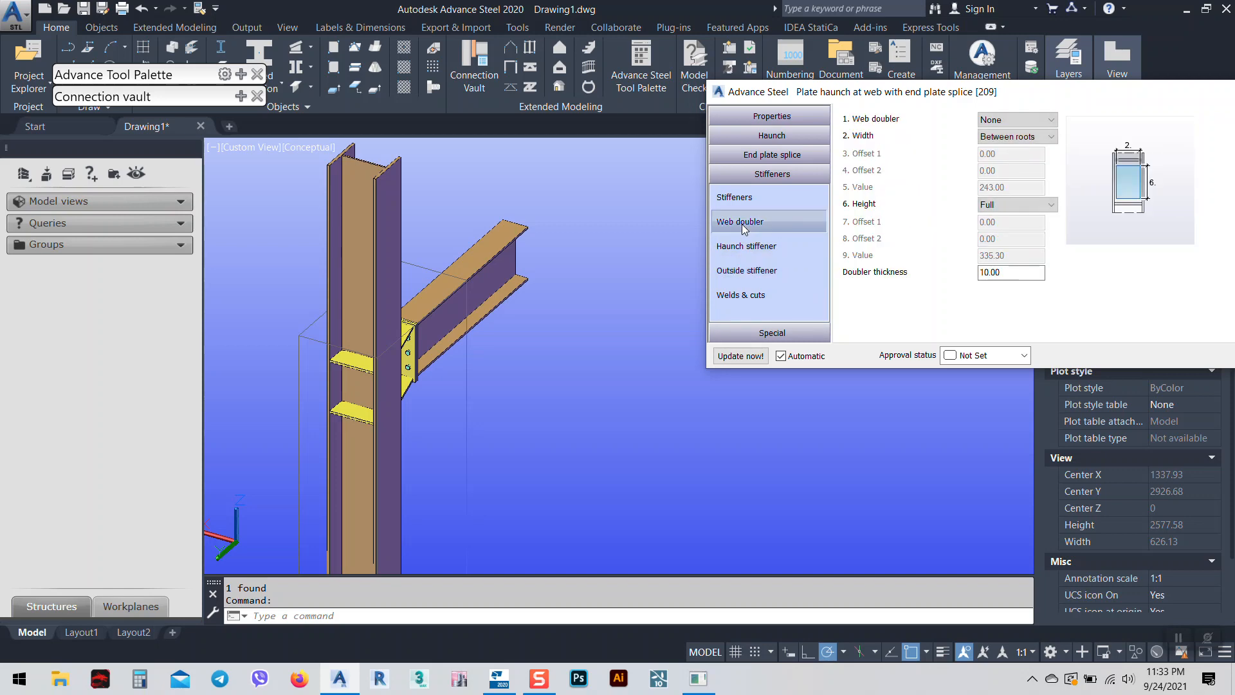
{"action": "left_click", "coordinate": [1002, 138]}
{"action": "left_click", "coordinate": [988, 147]}
{"action": "left_click", "coordinate": [1012, 120]}
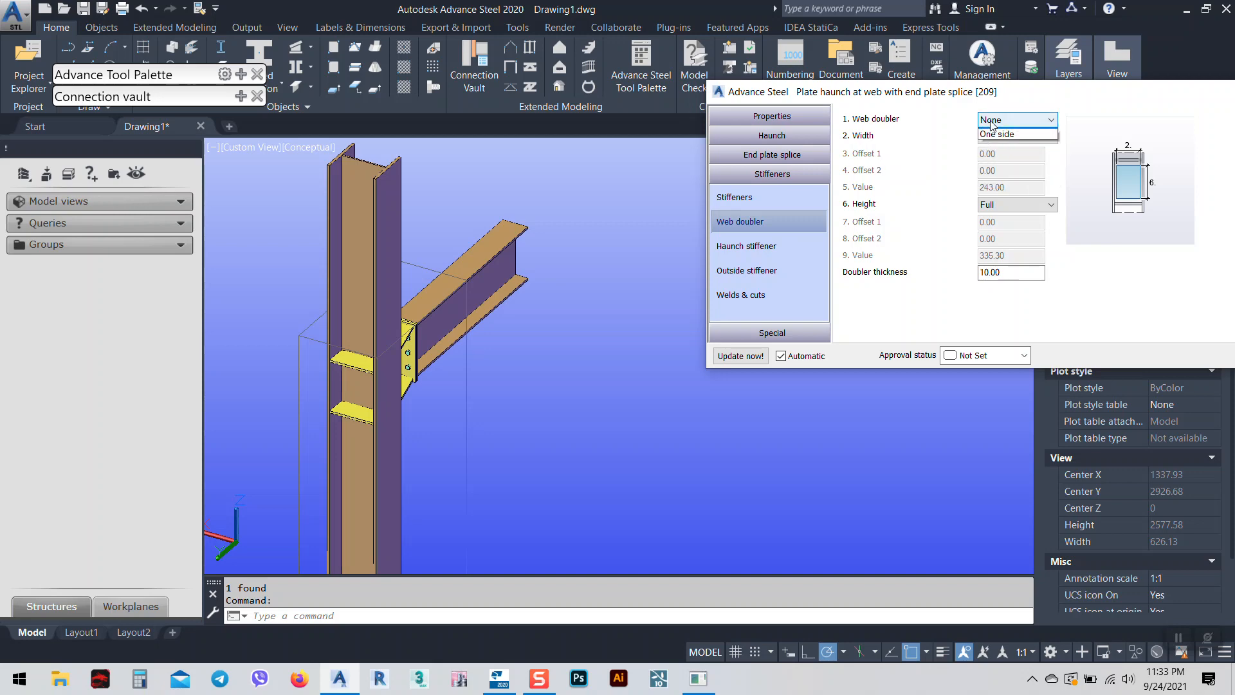
{"action": "left_click", "coordinate": [997, 144]}
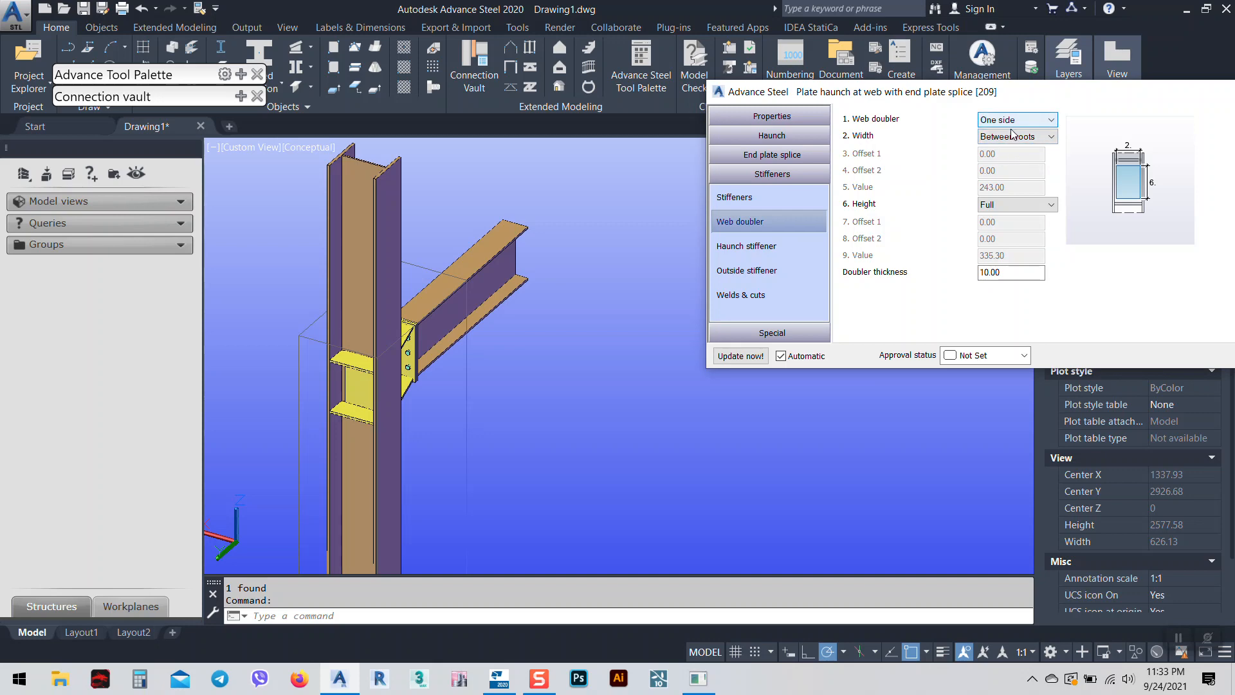
{"action": "left_click", "coordinate": [1015, 136]}
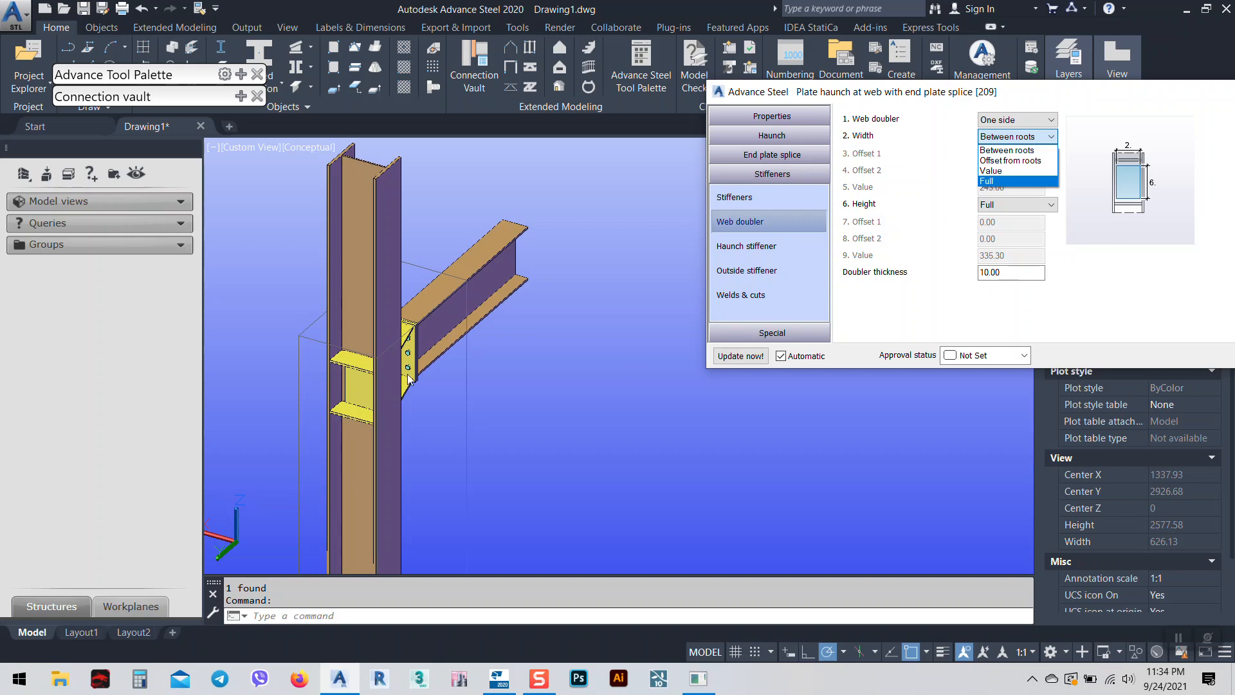
Set the stiffener type to Haunch stiffener in the joint dialog.
{"action": "left_click", "coordinate": [757, 248]}
{"action": "left_click", "coordinate": [758, 248]}
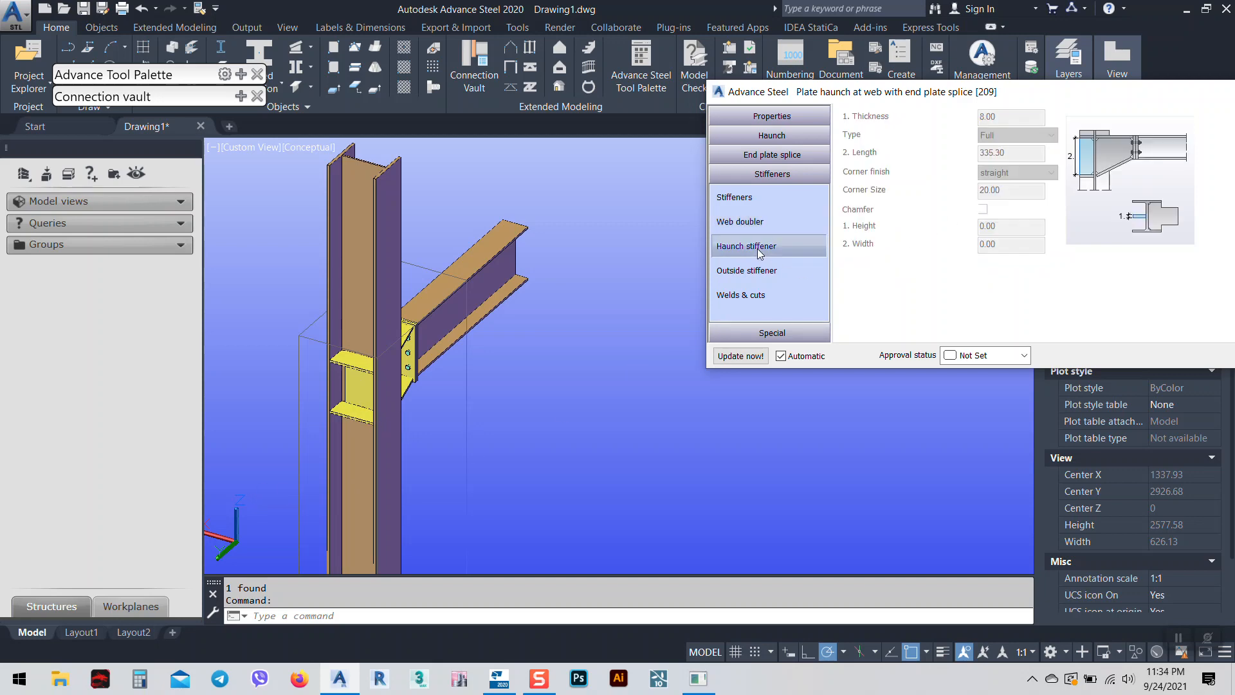
{"action": "left_click", "coordinate": [754, 200]}
{"action": "left_click", "coordinate": [1017, 117]}
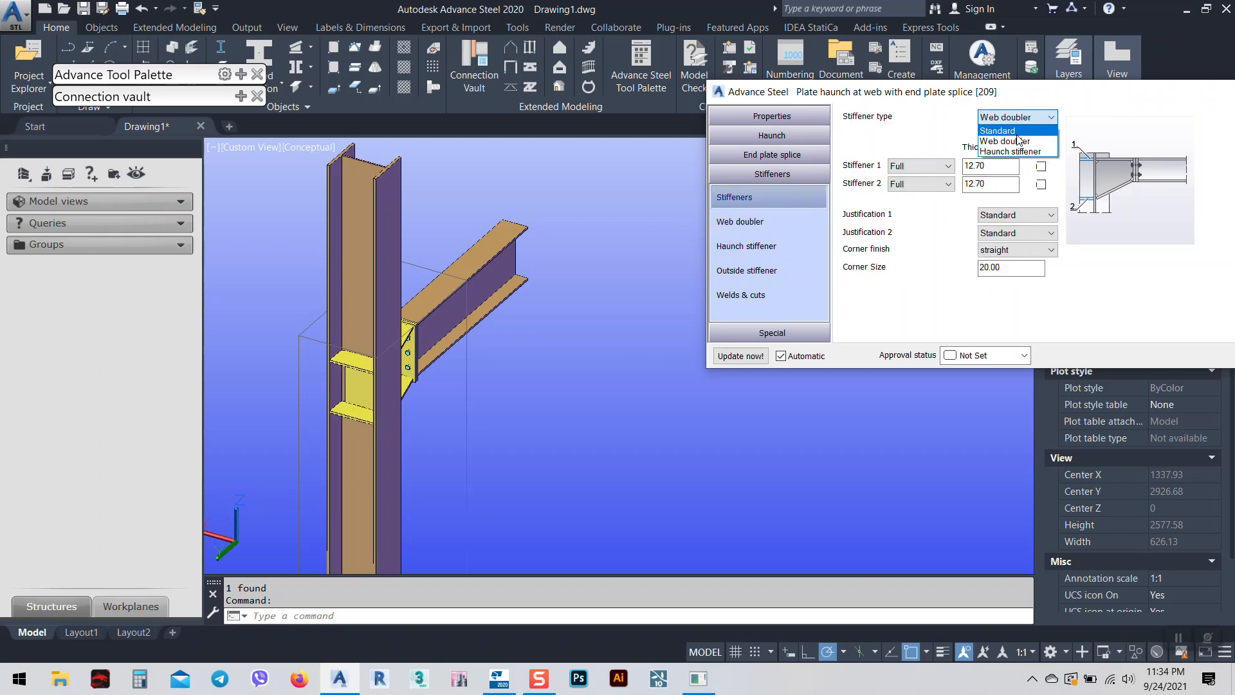
{"action": "left_click", "coordinate": [1011, 152]}
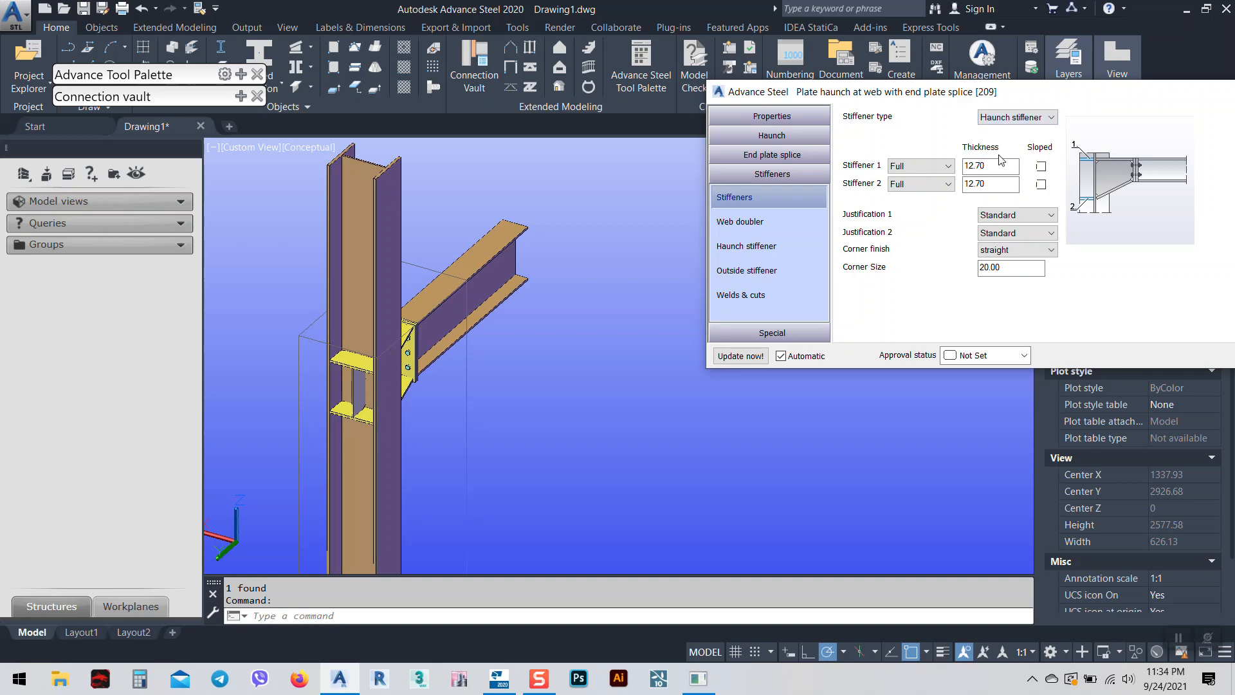
Set the haunch stiffener Corner finish to concave.
{"action": "left_click", "coordinate": [748, 272]}
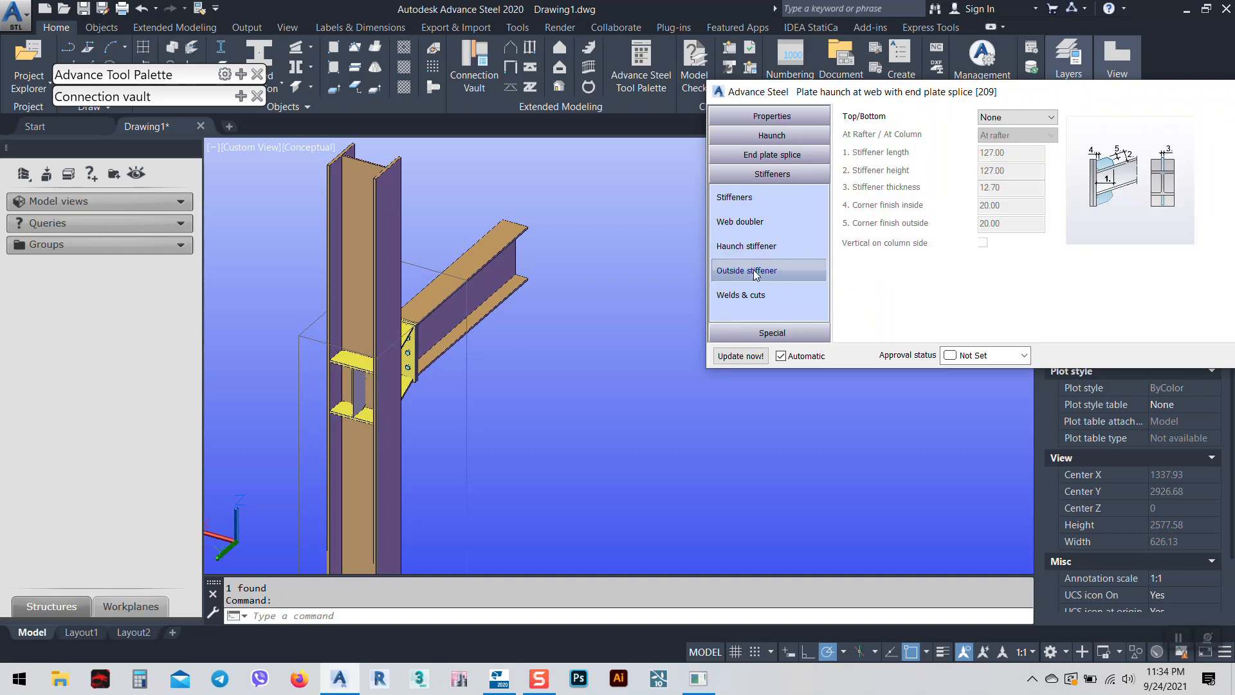
{"action": "left_click", "coordinate": [746, 247]}
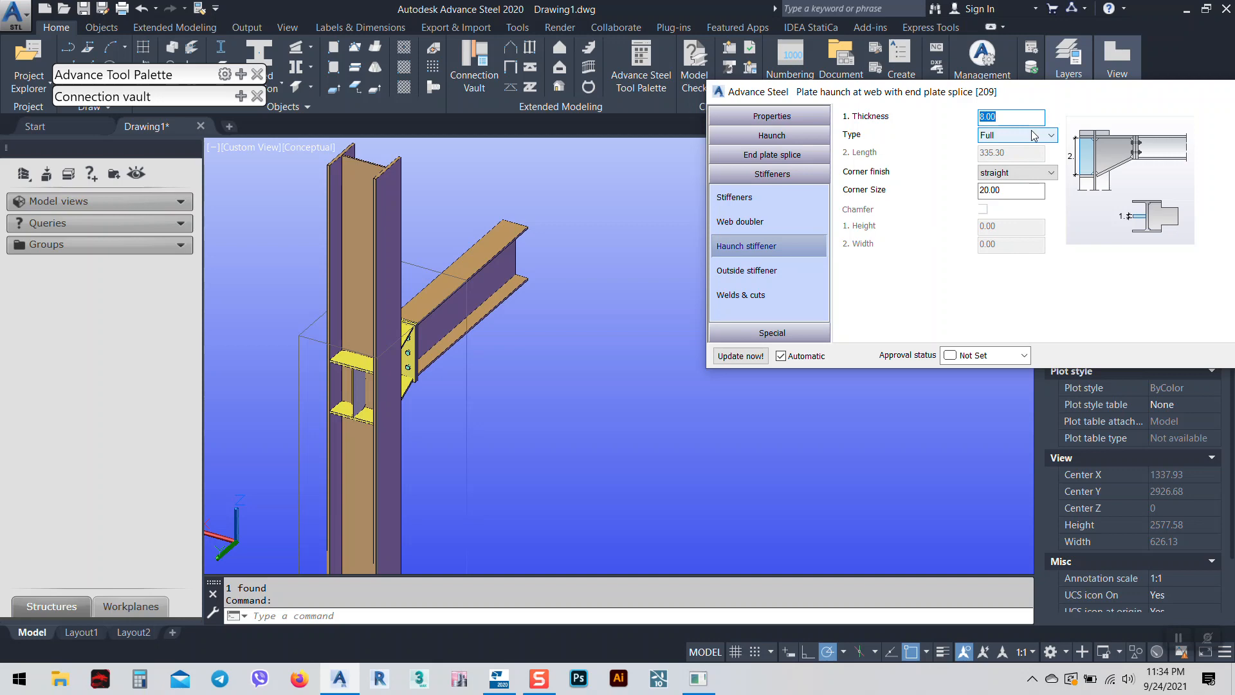
{"action": "left_click", "coordinate": [1022, 173]}
{"action": "left_click", "coordinate": [1018, 197]}
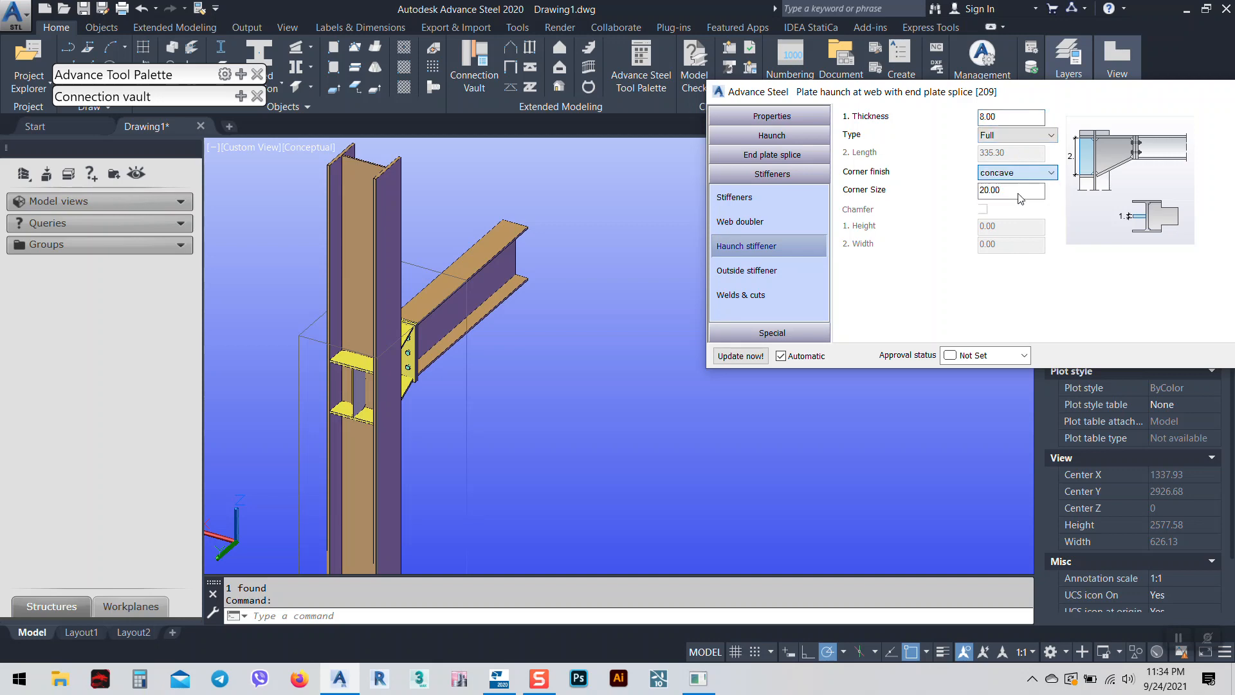
{"action": "scroll", "coordinate": [447, 415], "scroll_direction": "up", "scroll_amount": 10}
{"action": "scroll", "coordinate": [447, 415], "scroll_direction": "down", "scroll_amount": 8}
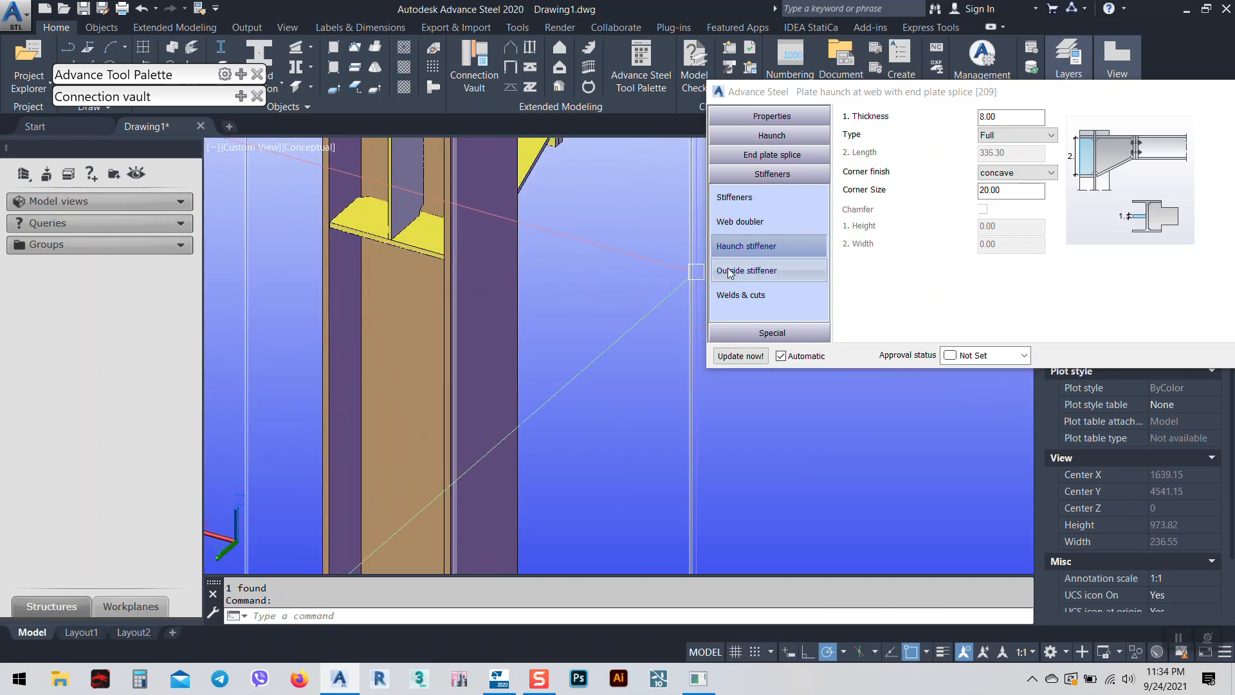
Set the outside stiffener Top/Bottom option to Top and bottom.
{"action": "left_click", "coordinate": [803, 278]}
{"action": "left_click", "coordinate": [998, 118]}
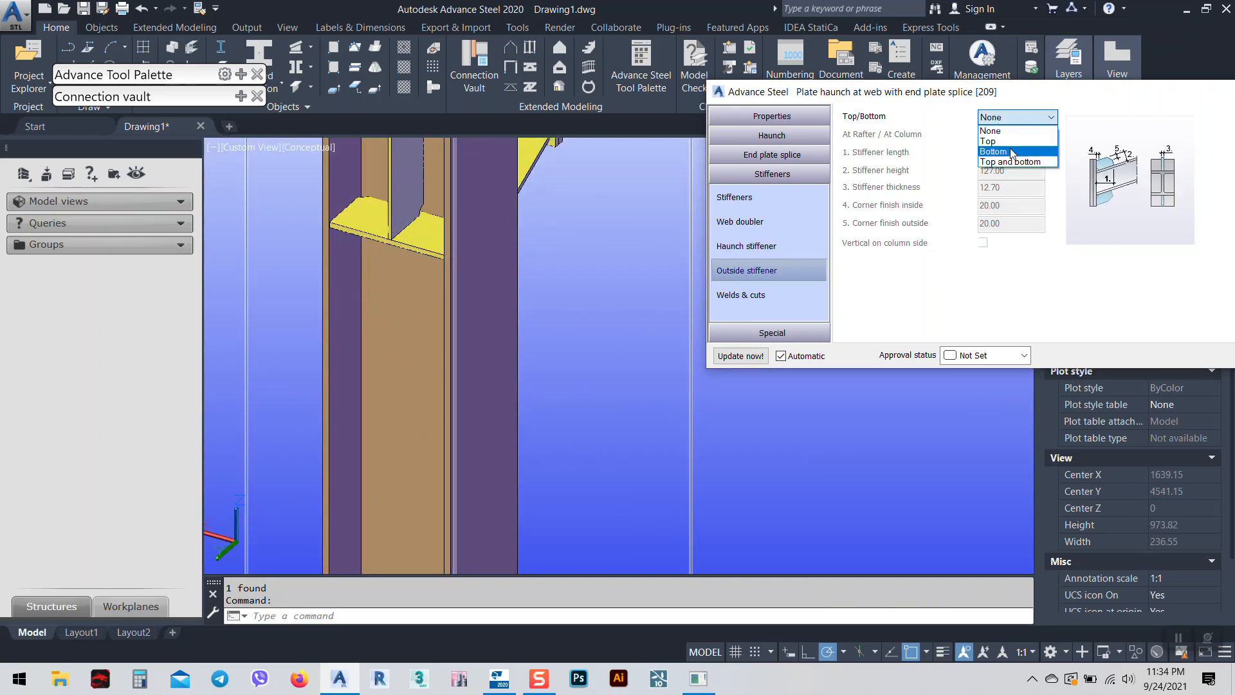
{"action": "left_click", "coordinate": [1007, 155]}
{"action": "scroll", "coordinate": [516, 369], "scroll_direction": "down", "scroll_amount": 5}
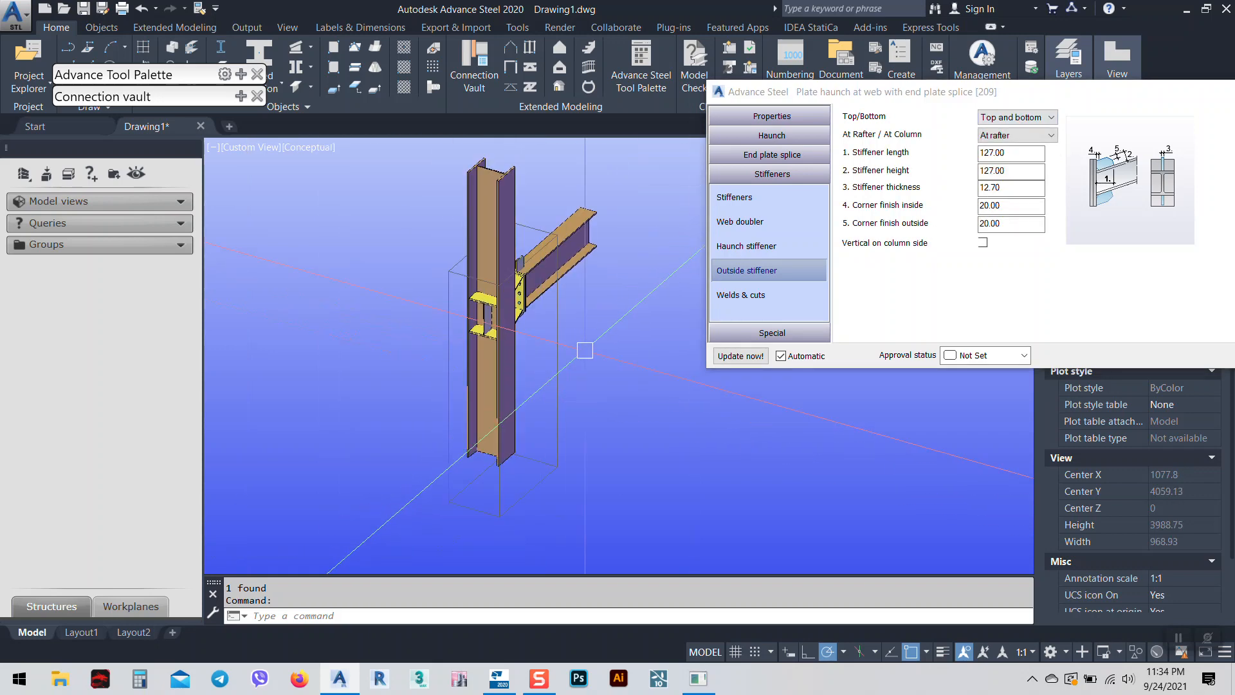
Close the joint dialog, orbit to a front view, and reopen Advance Joint Properties.
{"action": "key", "text": "Escape"}
{"action": "middle_click_drag", "start_coordinate": [534, 299], "coordinate": [720, 354], "text": "shift"}
{"action": "scroll", "coordinate": [616, 247], "scroll_direction": "up", "scroll_amount": 10}
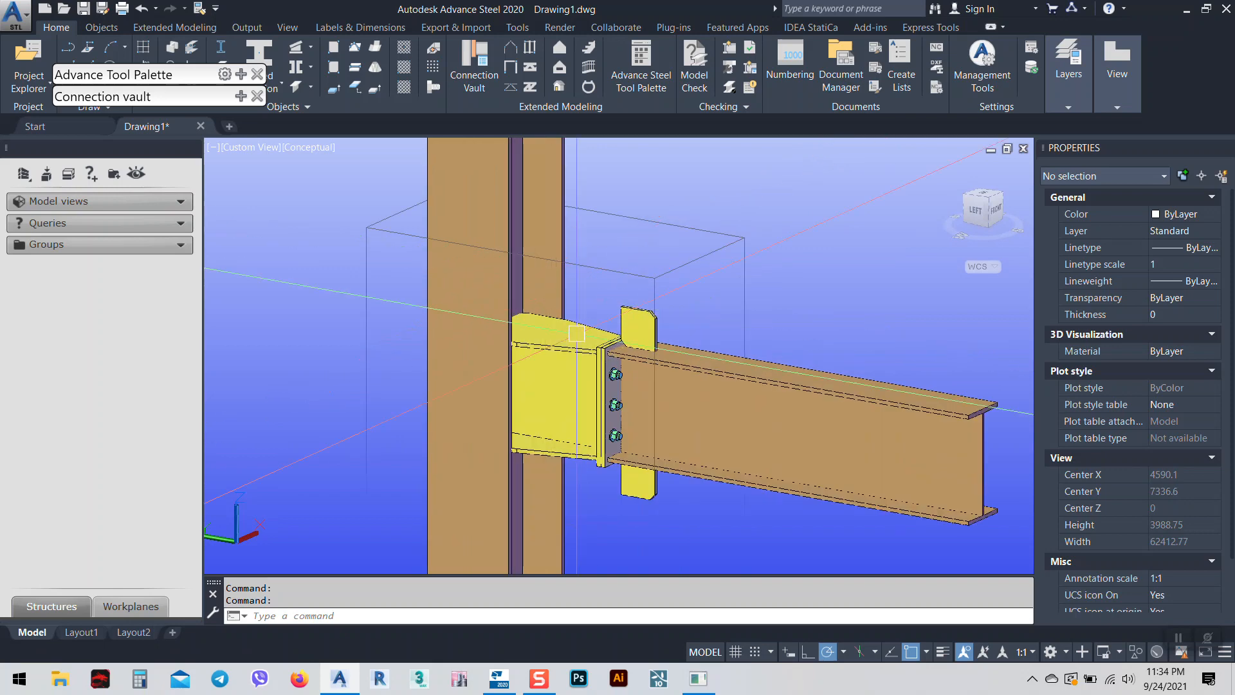
{"action": "scroll", "coordinate": [616, 247], "scroll_direction": "down", "scroll_amount": 6}
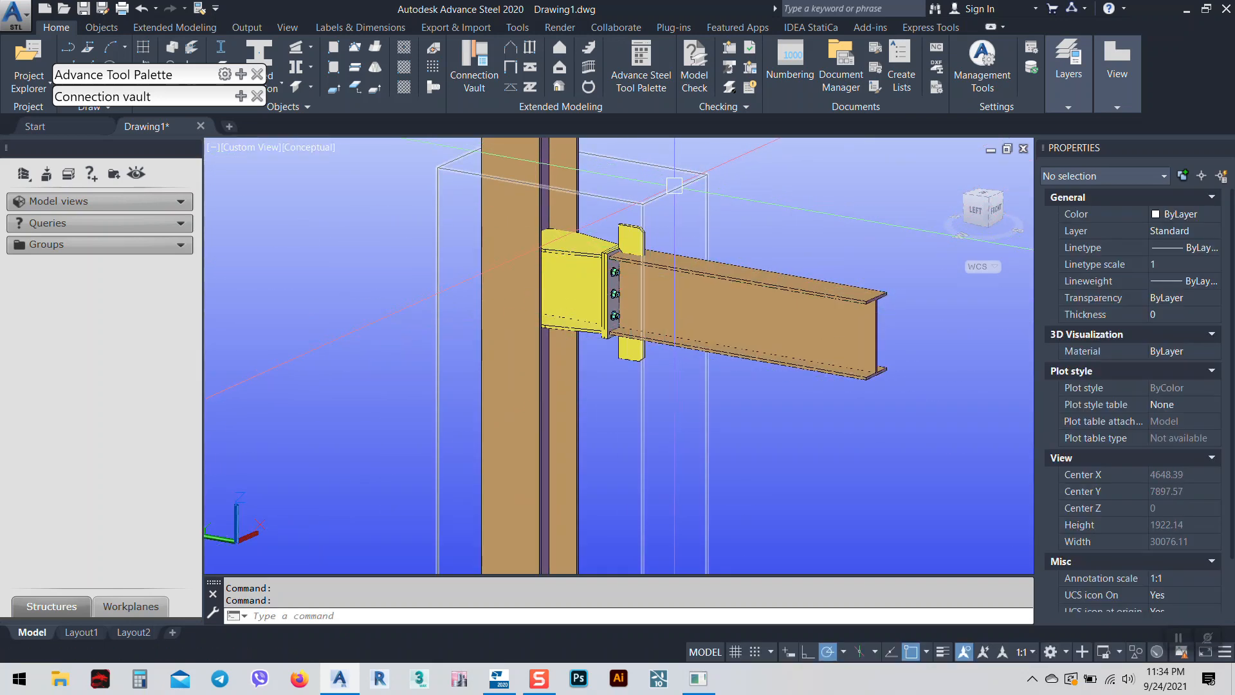
{"action": "left_click", "coordinate": [684, 179]}
{"action": "right_click", "coordinate": [770, 213]}
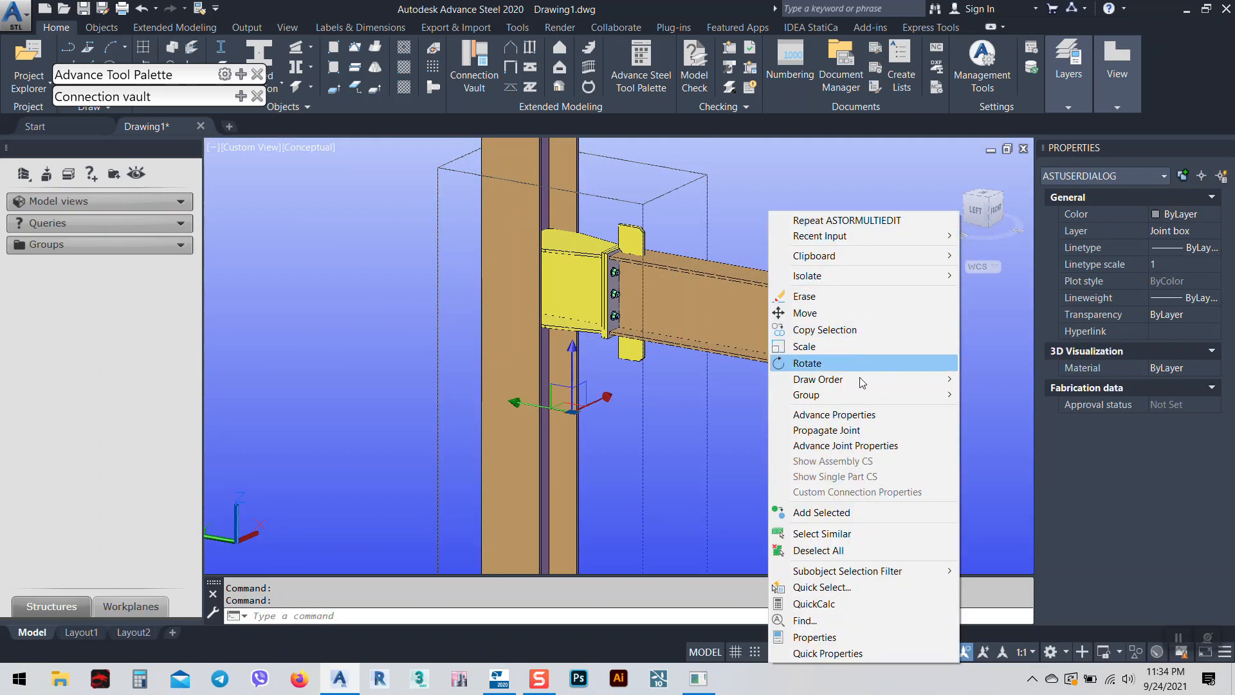
{"action": "left_click", "coordinate": [893, 446]}
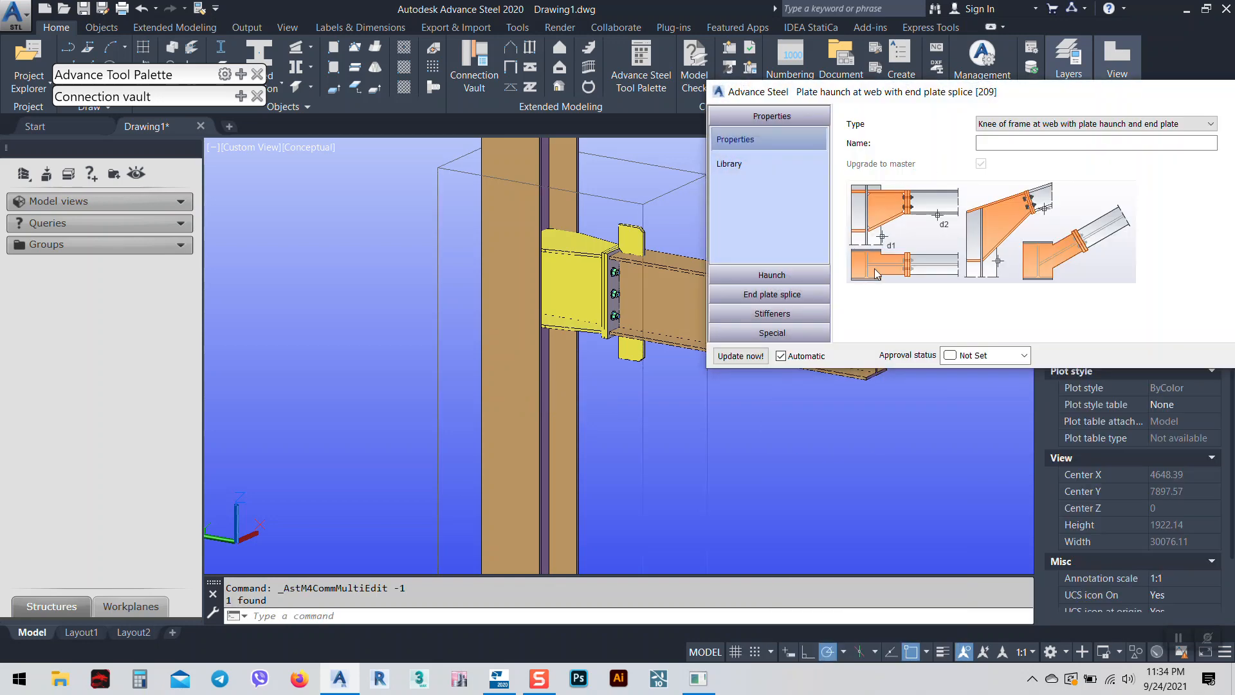
Set the outside stiffener placement to Both, at rafter and column.
{"action": "left_click", "coordinate": [771, 313]}
{"action": "left_click_drag", "start_coordinate": [971, 98], "coordinate": [880, 26]}
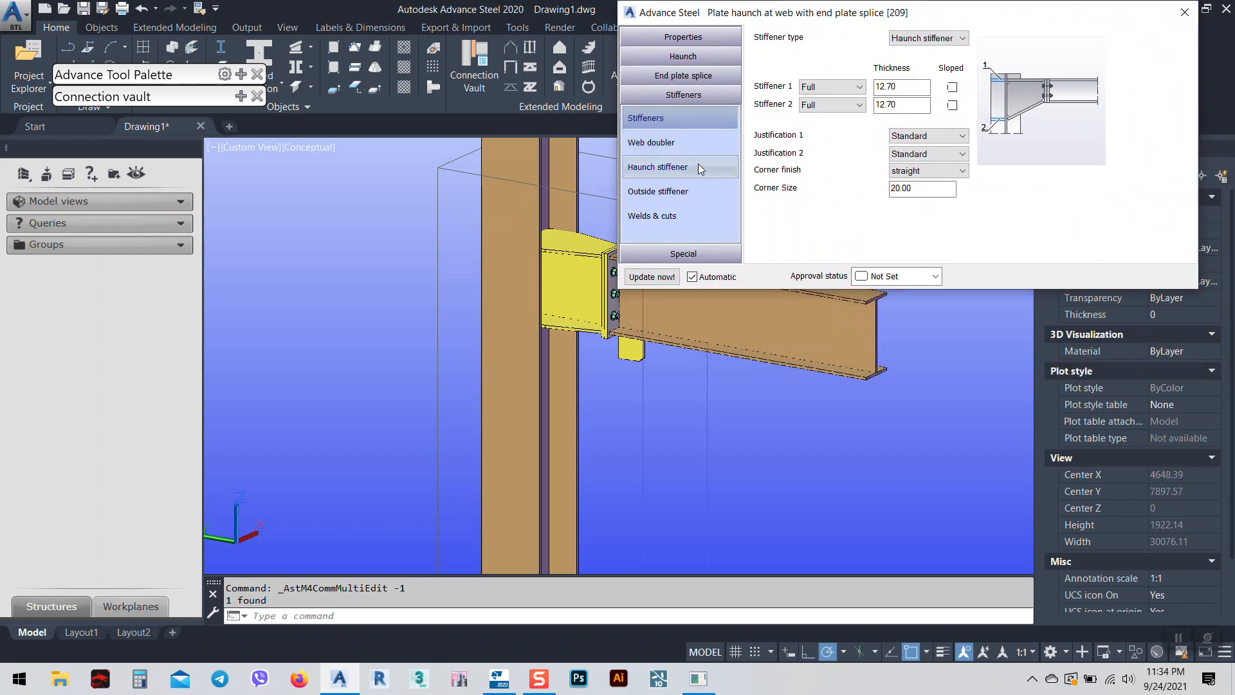
{"action": "left_click", "coordinate": [669, 193]}
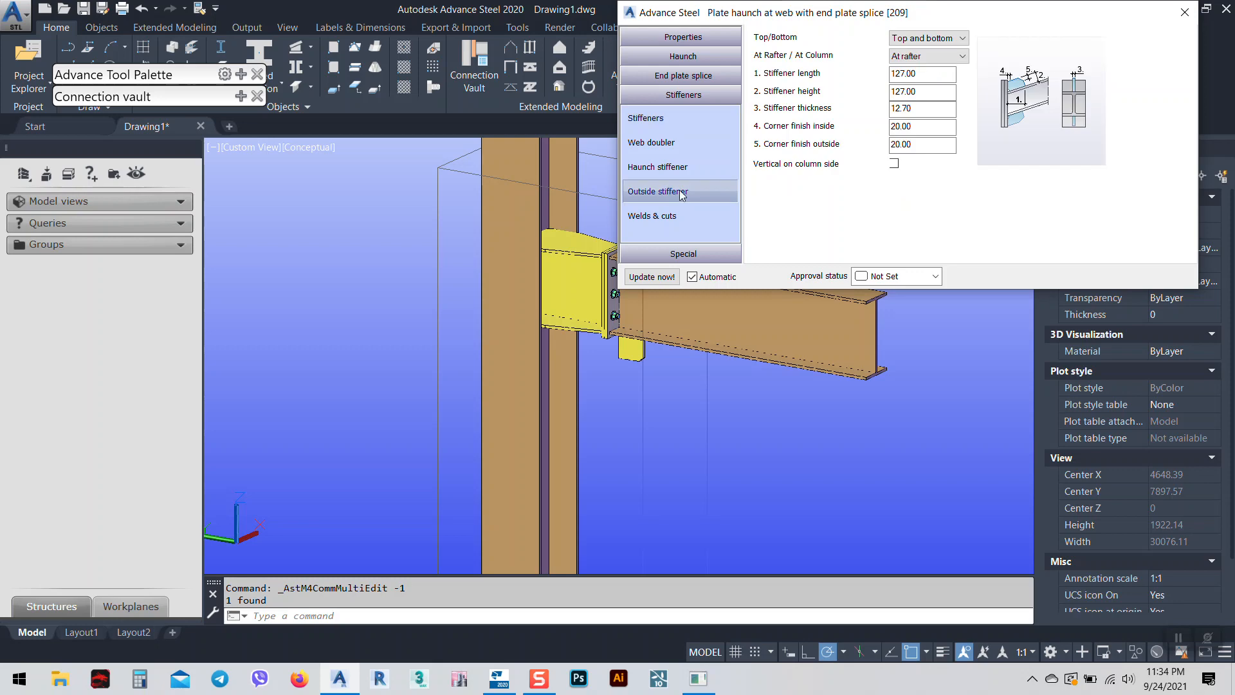
{"action": "left_click", "coordinate": [945, 56]}
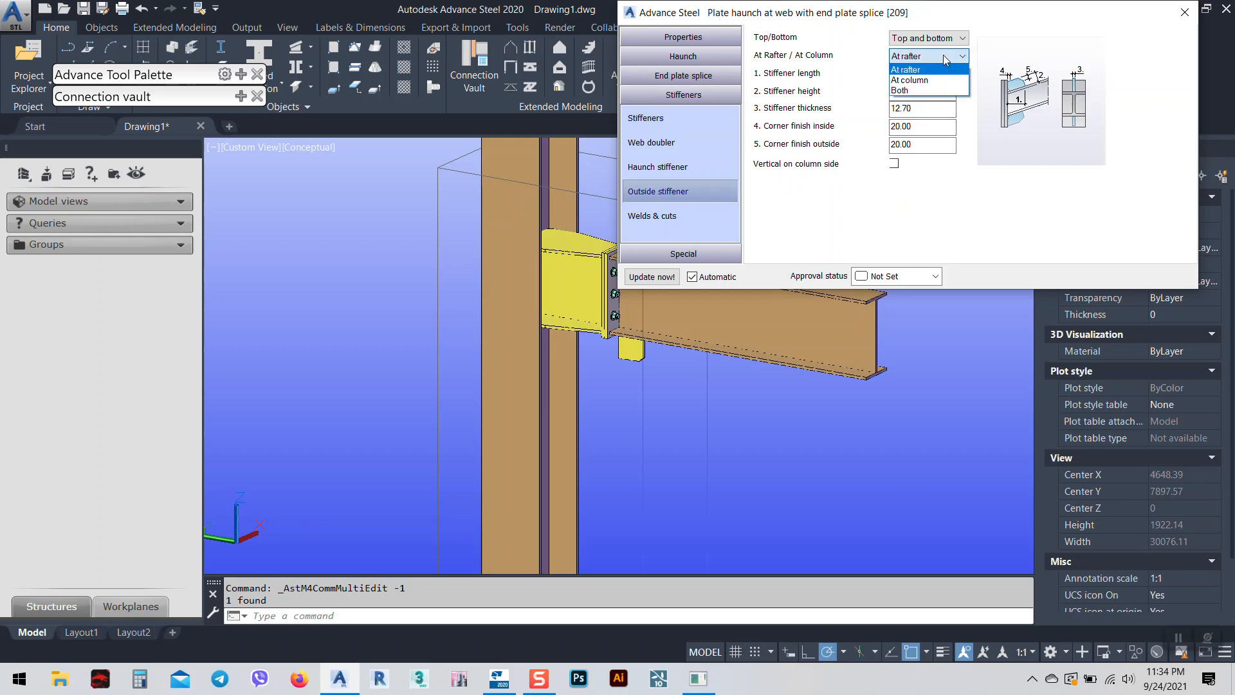
{"action": "left_click", "coordinate": [929, 94]}
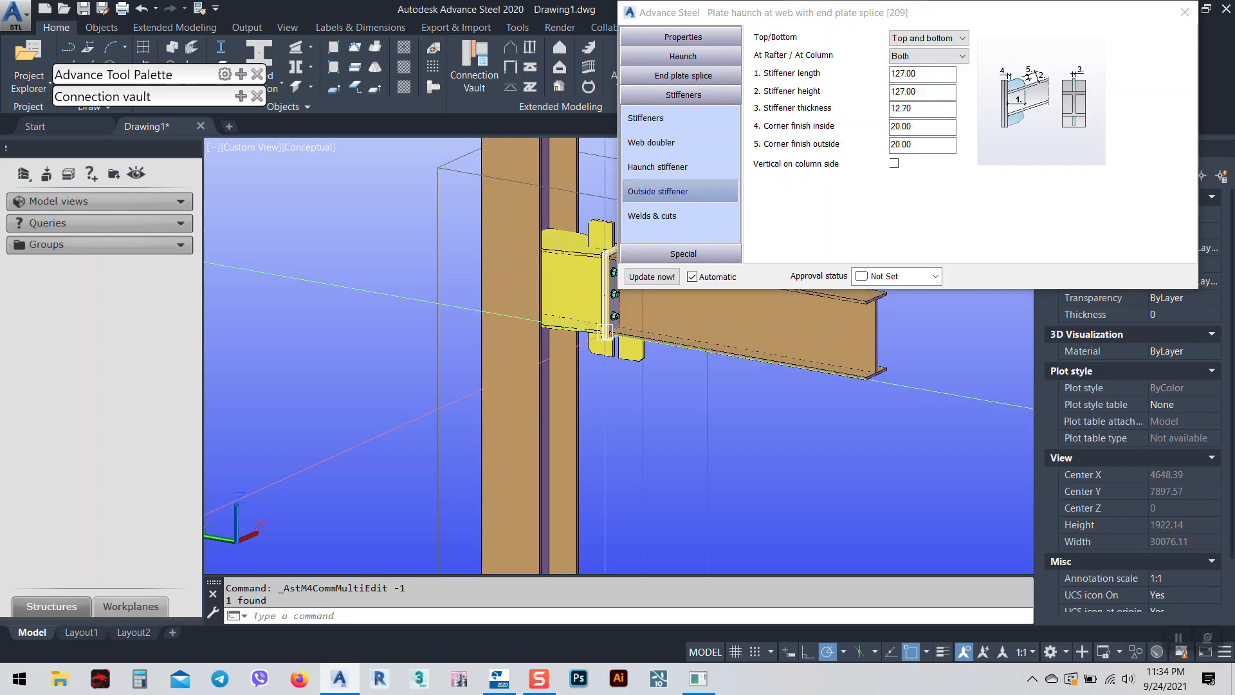
{"action": "middle_click_drag", "start_coordinate": [604, 347], "coordinate": [505, 371]}
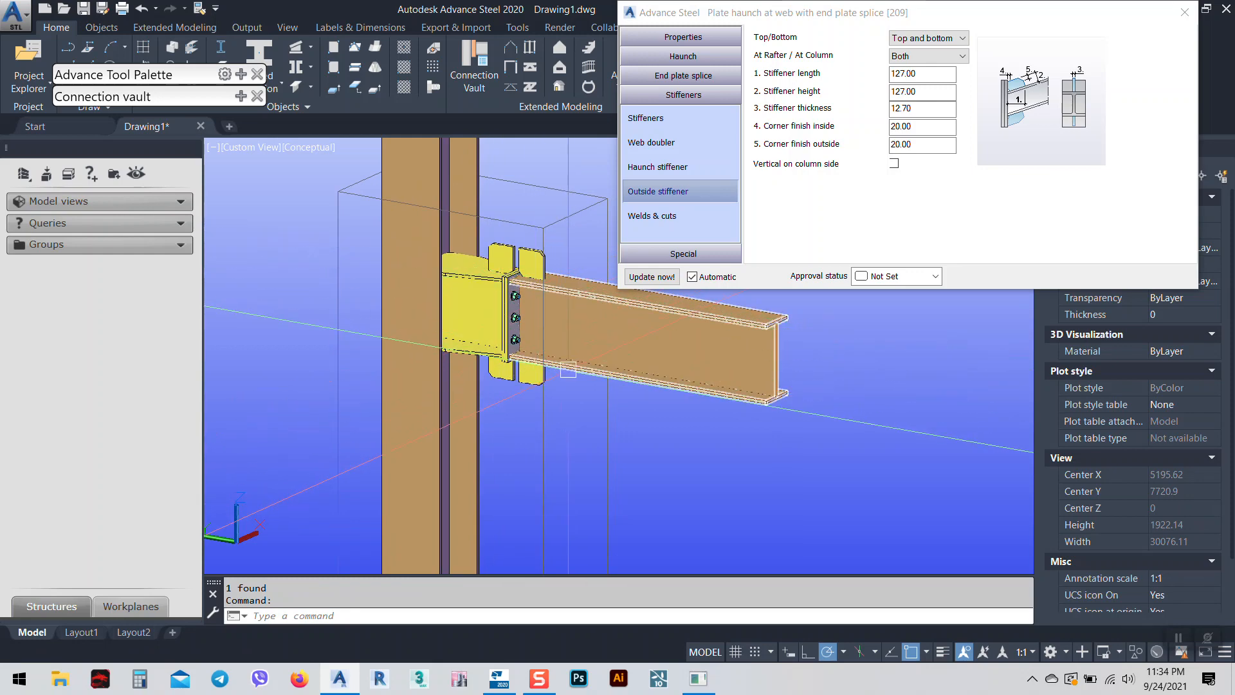
{"action": "scroll", "coordinate": [535, 283], "scroll_direction": "up", "scroll_amount": 5}
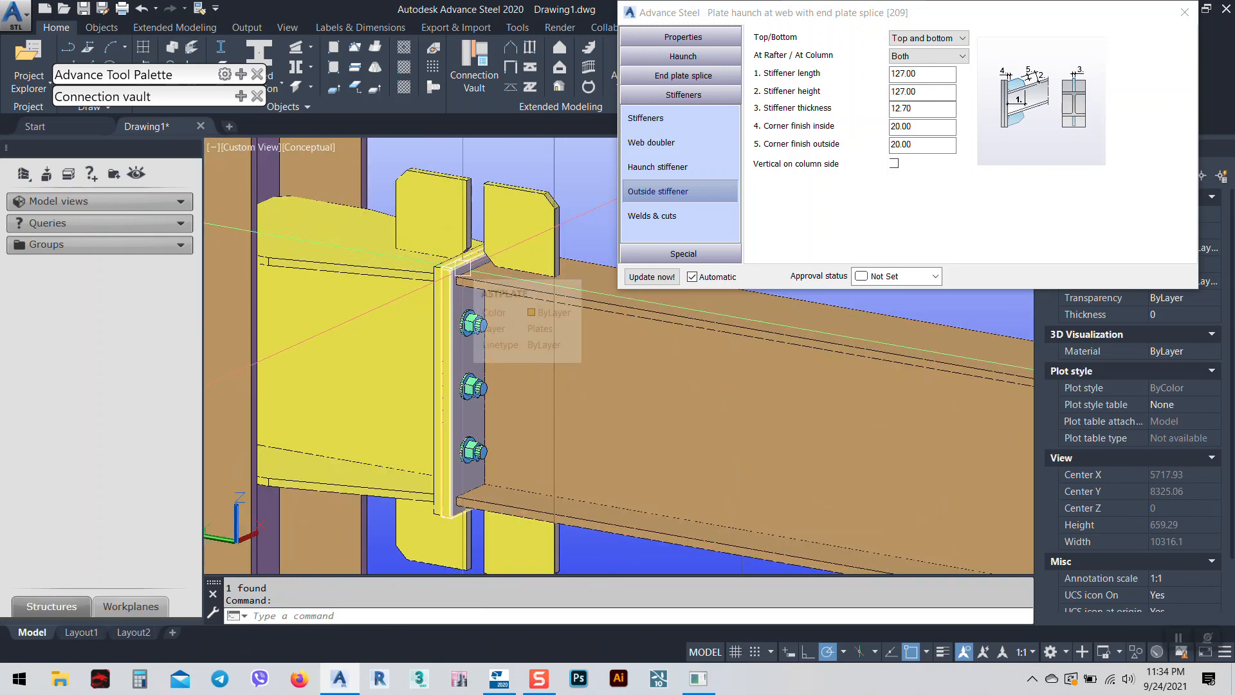
{"action": "scroll", "coordinate": [454, 265], "scroll_direction": "up", "scroll_amount": 3}
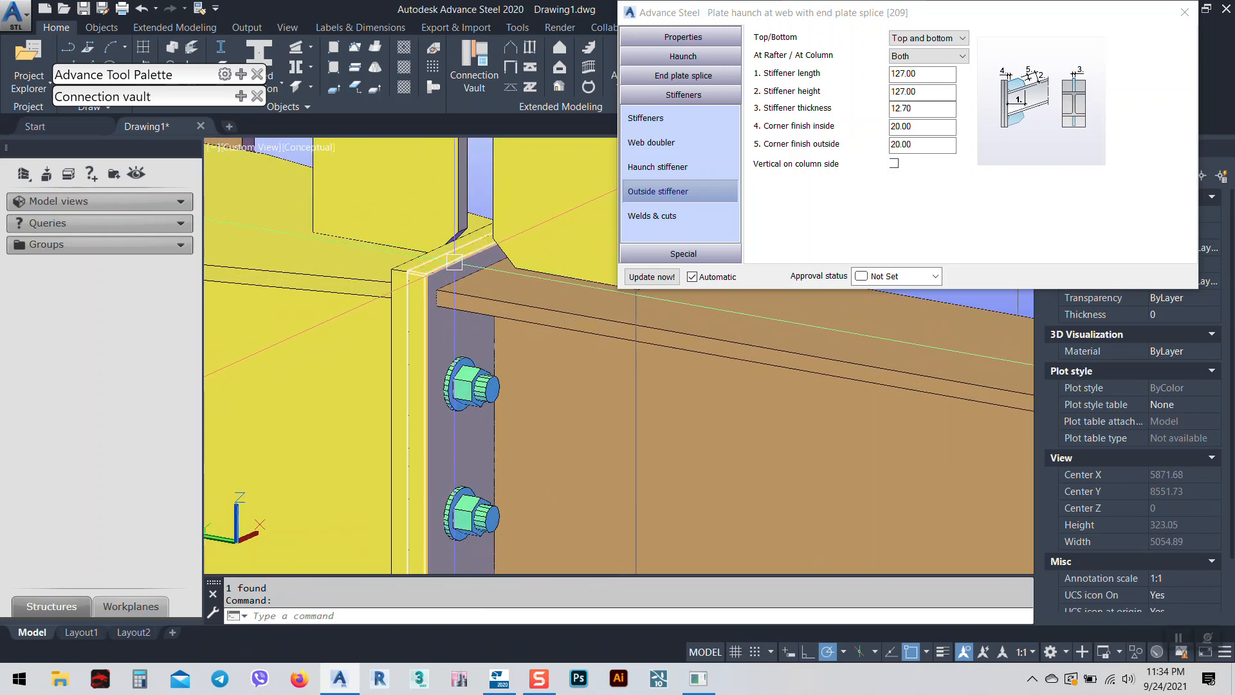
{"action": "scroll", "coordinate": [466, 188], "scroll_direction": "down", "scroll_amount": 4}
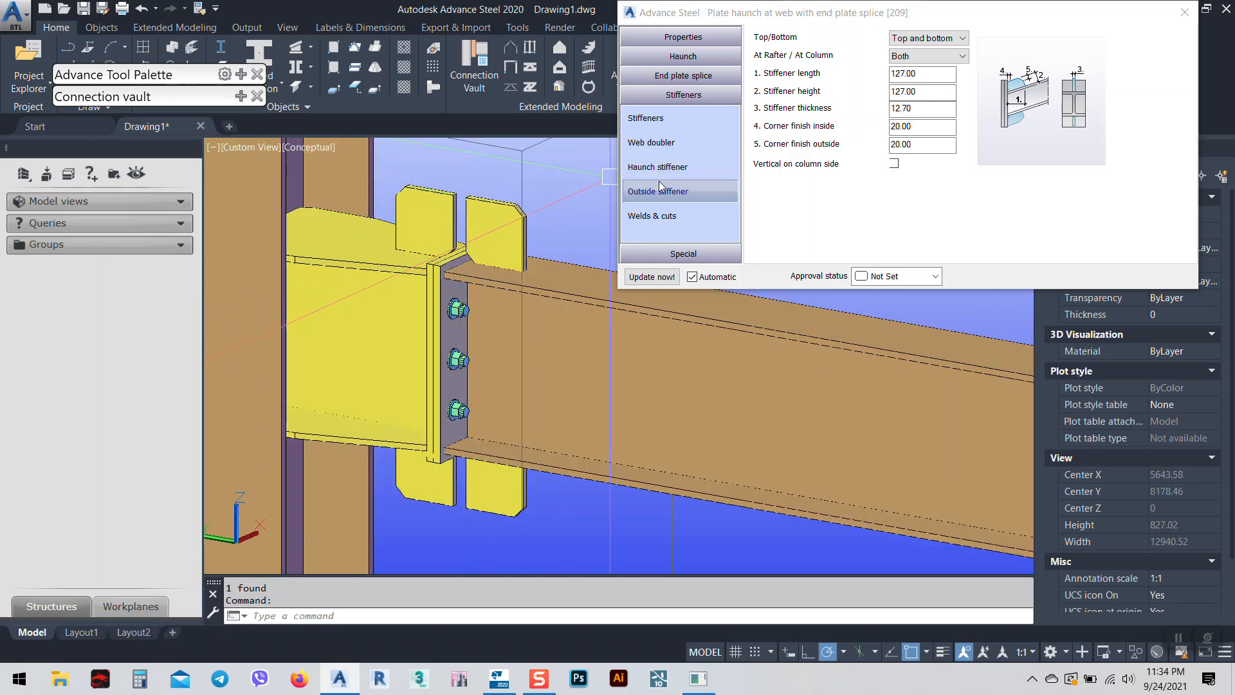
Review the Welds & cuts, Special, galvanizing hole and punch mark settings, then close.
{"action": "left_click", "coordinate": [898, 174]}
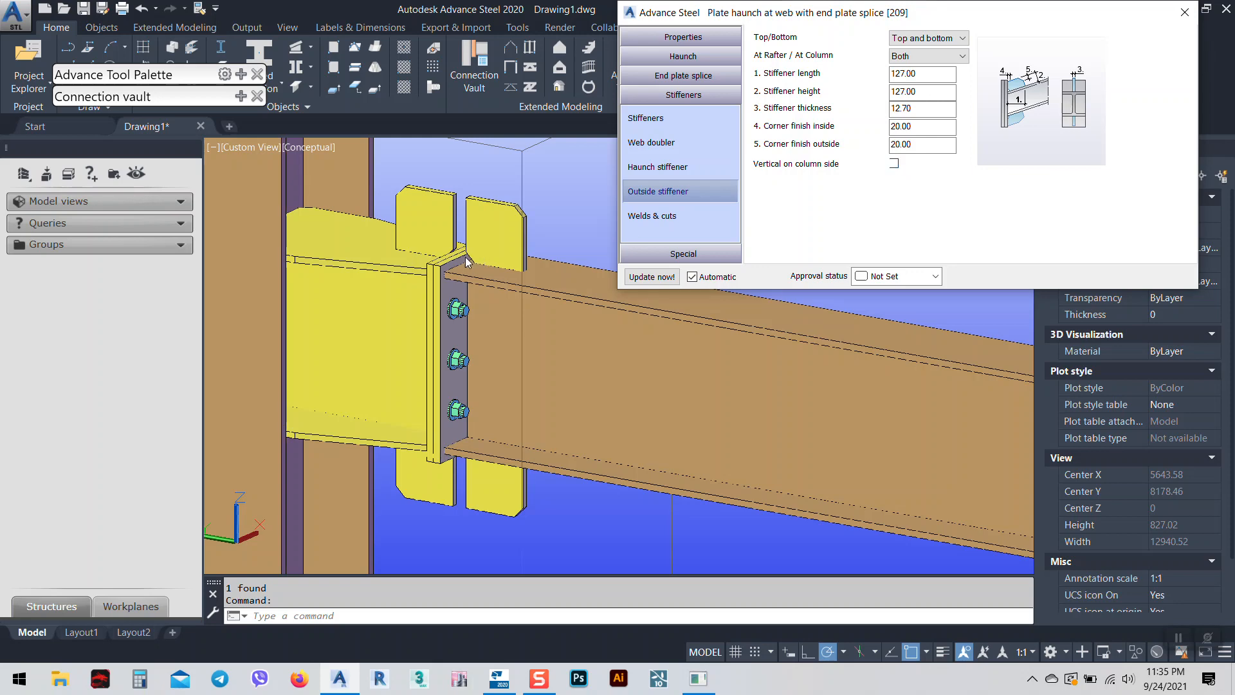
{"action": "left_click", "coordinate": [657, 218]}
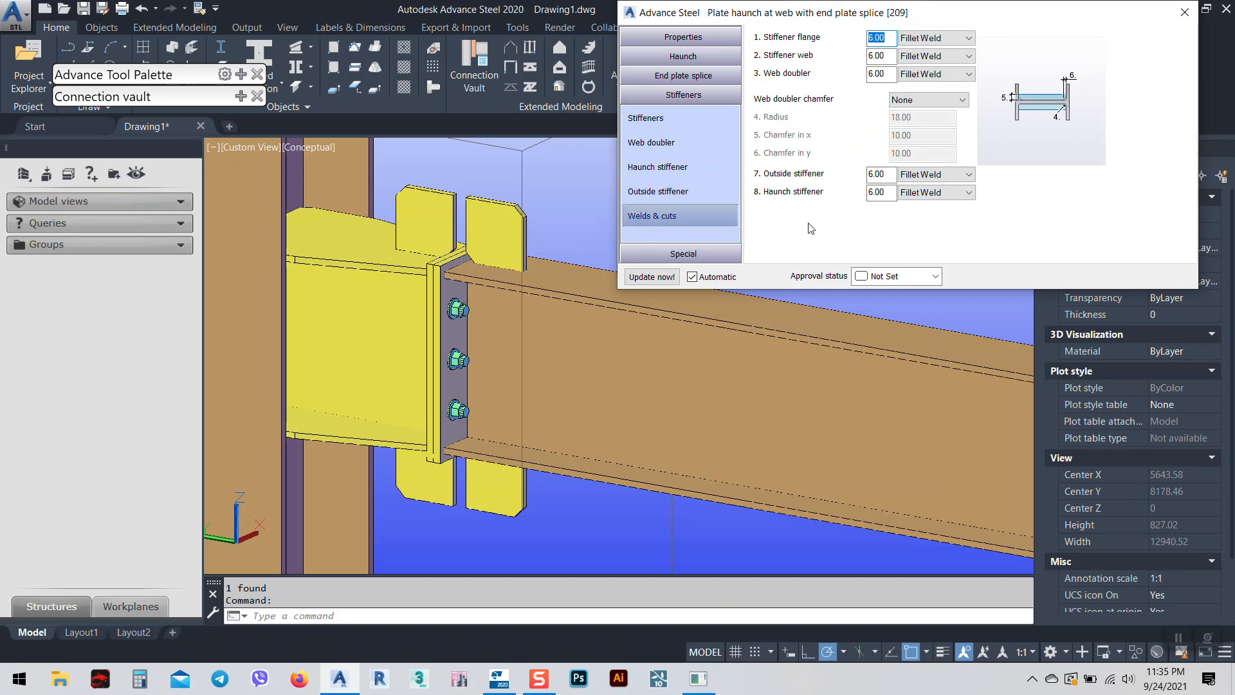
{"action": "left_click", "coordinate": [672, 254]}
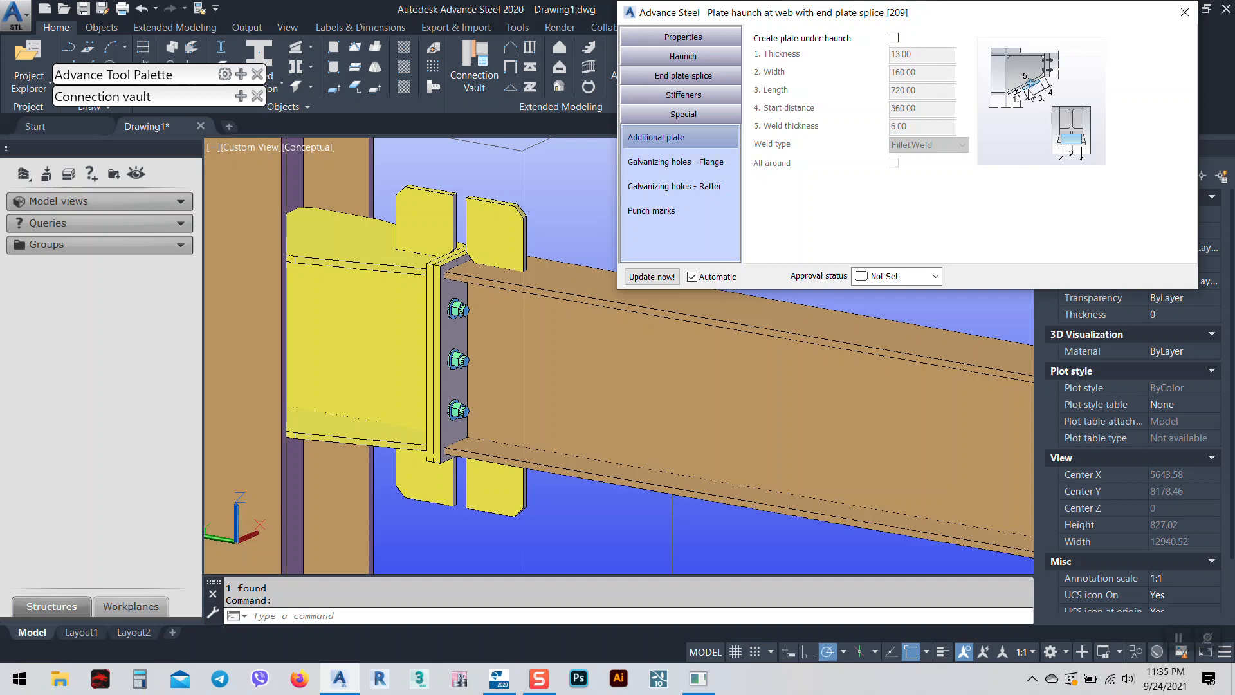
{"action": "left_click", "coordinate": [674, 161]}
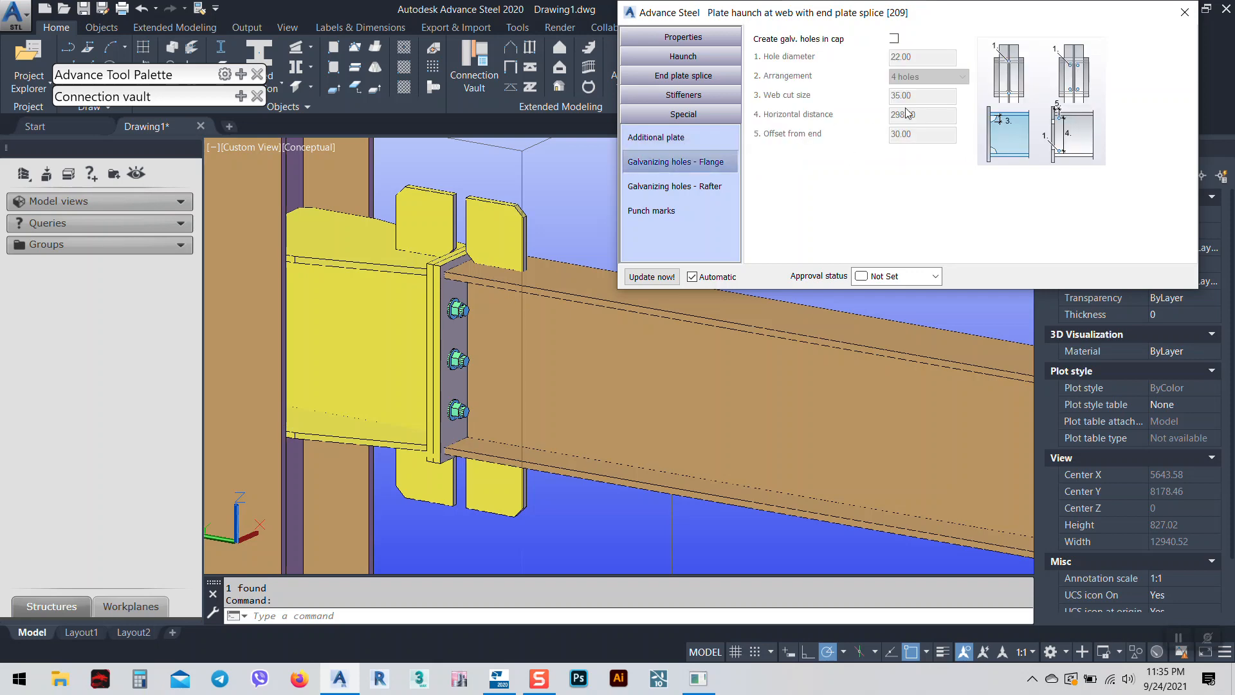
{"action": "left_click", "coordinate": [670, 215]}
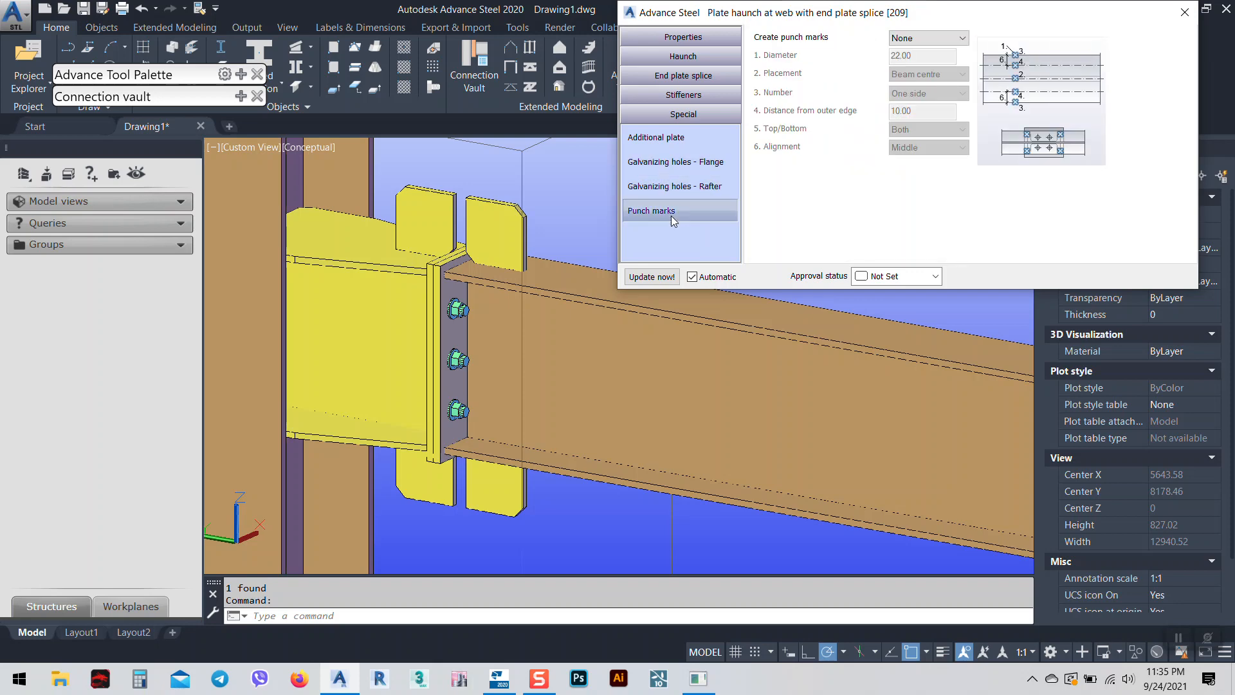
{"action": "left_click", "coordinate": [1184, 13]}
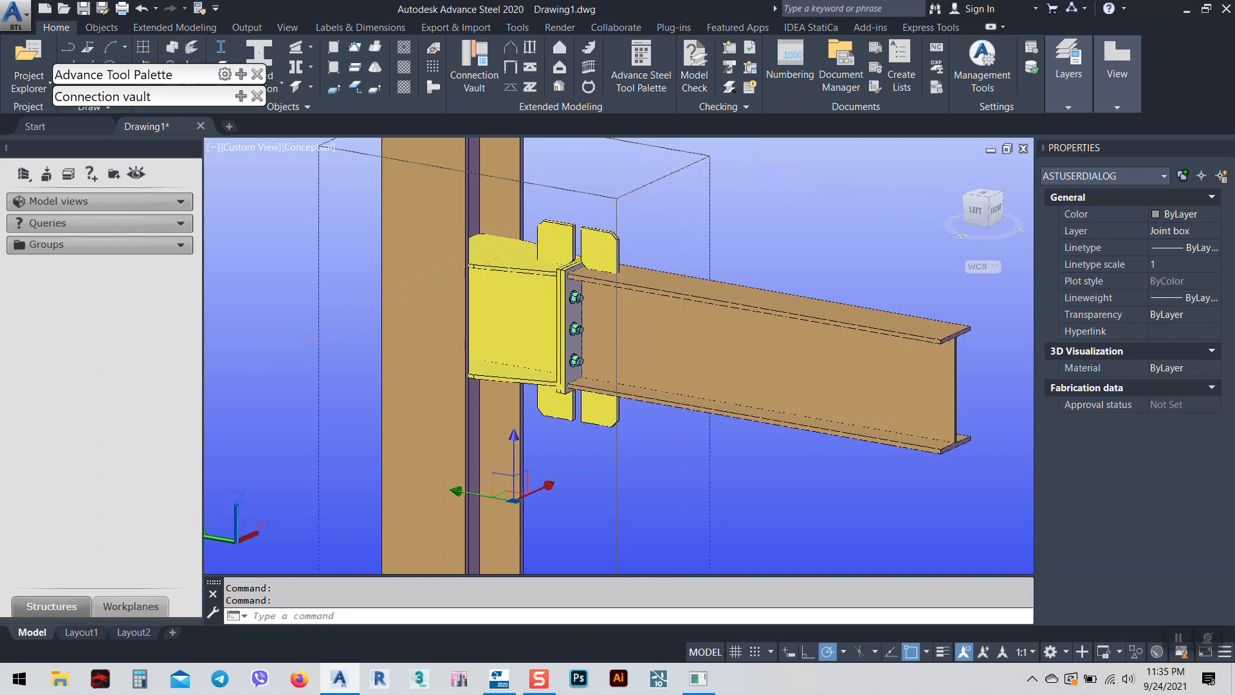
Reopen the haunch joint, set outside stiffener Top/Bottom to None, and close the dialog.
{"action": "double_click", "coordinate": [616, 288]}
{"action": "left_click", "coordinate": [695, 247]}
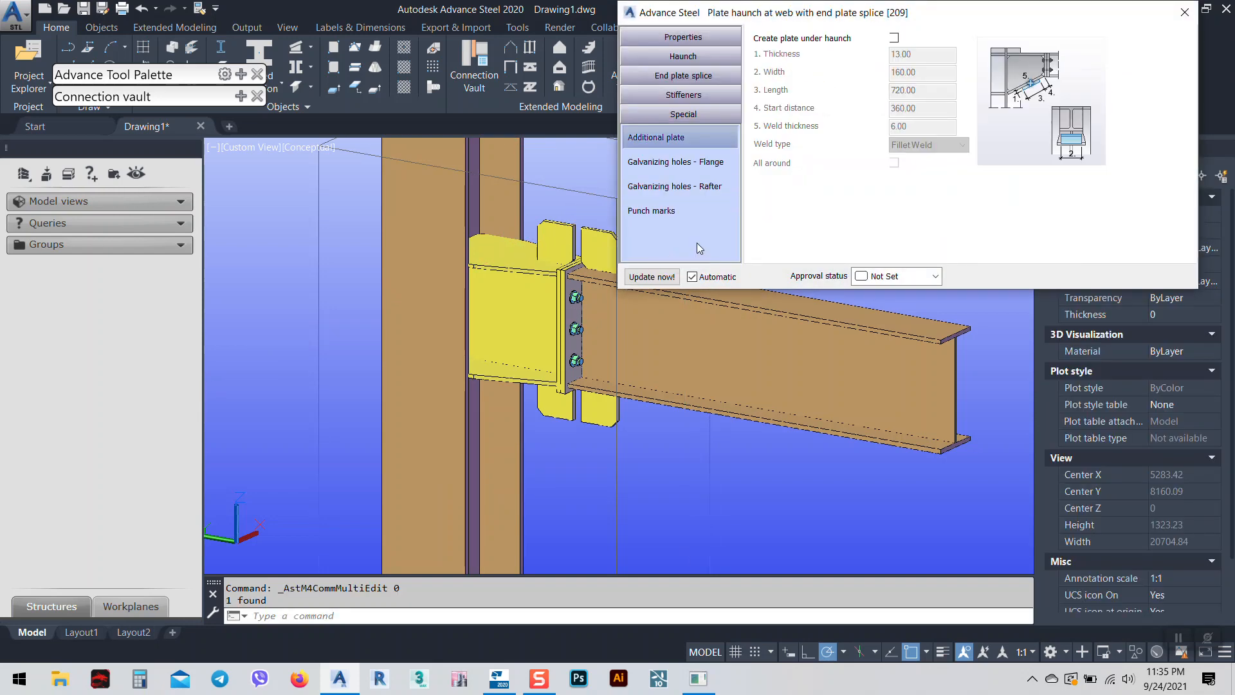
{"action": "left_click", "coordinate": [683, 95]}
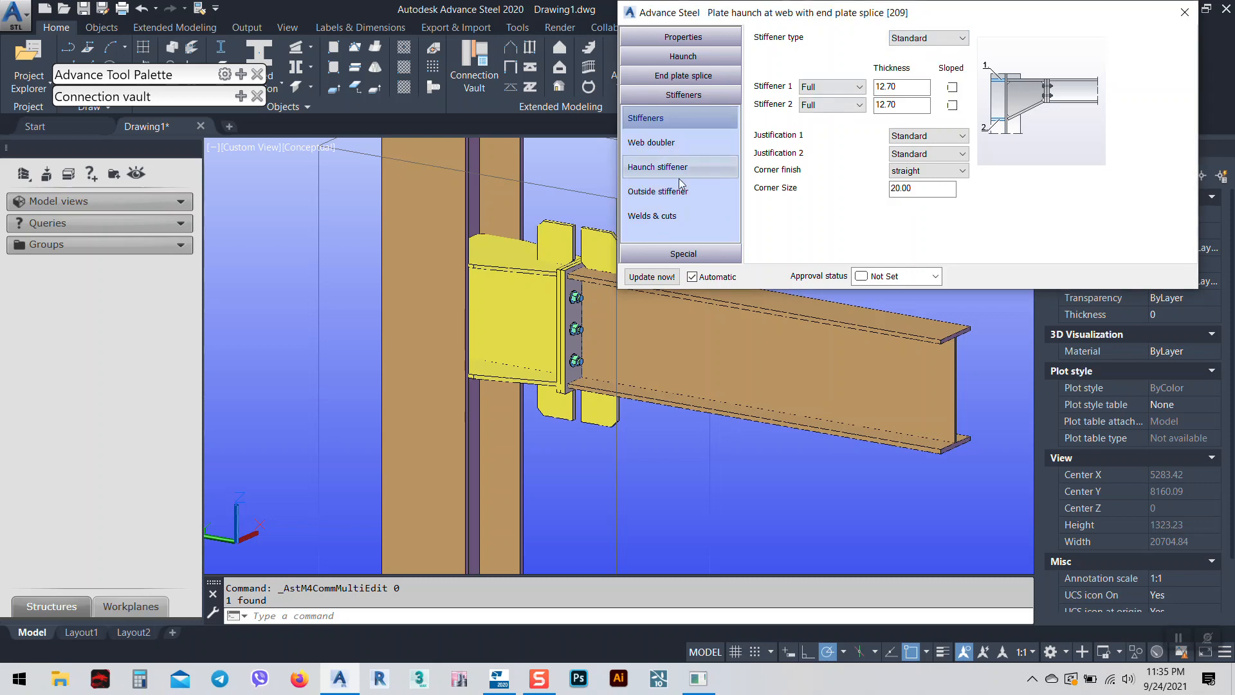
{"action": "left_click", "coordinate": [677, 193]}
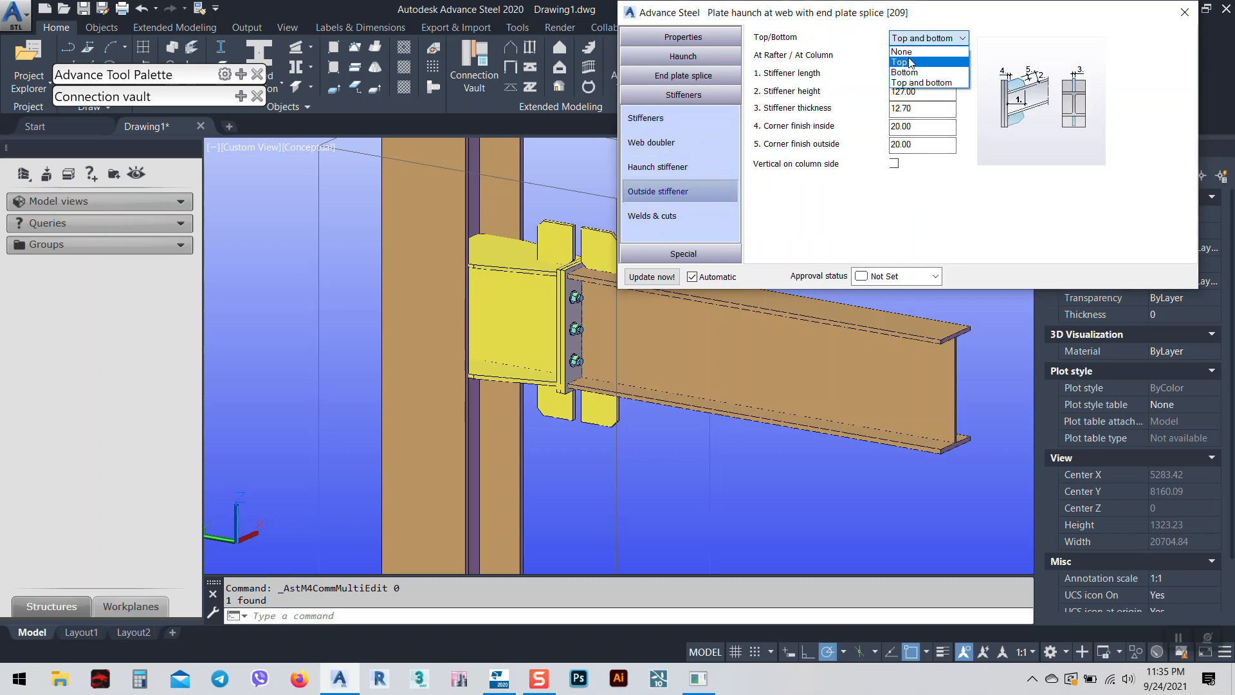
{"action": "left_click", "coordinate": [904, 53]}
{"action": "left_click", "coordinate": [1183, 9]}
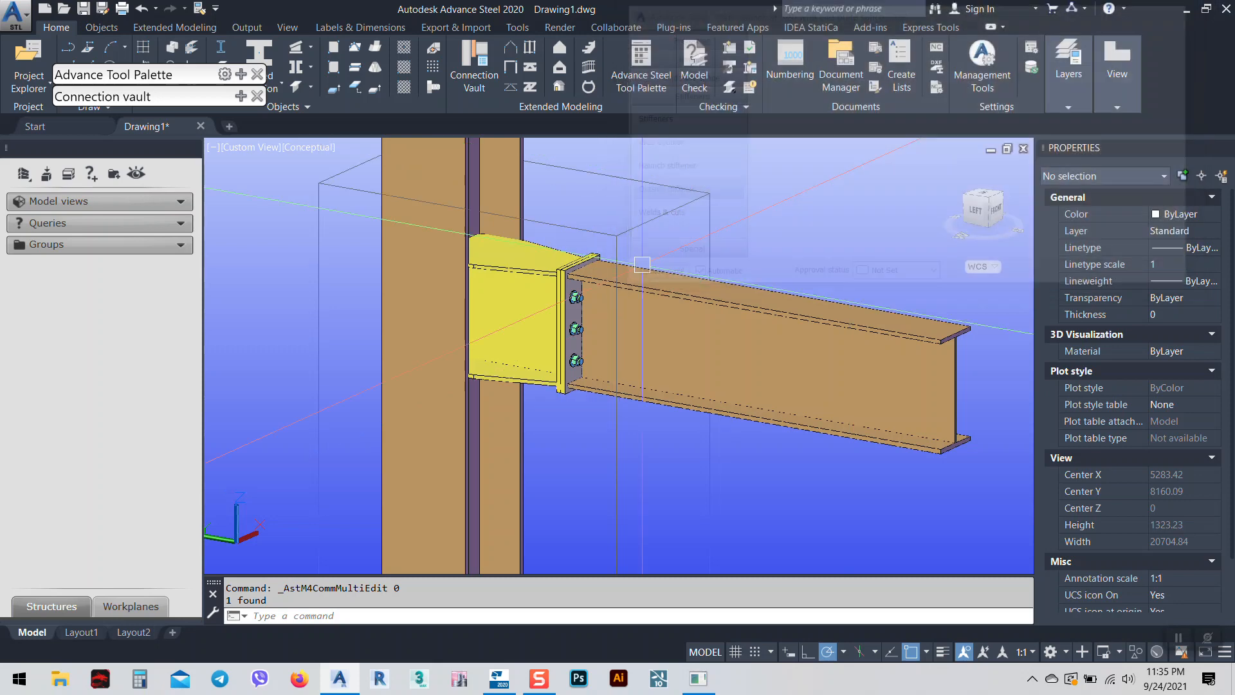
Select the rafter beam and stretch its end by 500.
{"action": "scroll", "coordinate": [836, 270], "scroll_direction": "down", "scroll_amount": 2}
{"action": "middle_click_drag", "start_coordinate": [742, 297], "coordinate": [603, 394]}
{"action": "scroll", "coordinate": [563, 329], "scroll_direction": "up", "scroll_amount": 6}
{"action": "middle_click_drag", "start_coordinate": [585, 348], "coordinate": [598, 305]}
{"action": "scroll", "coordinate": [597, 309], "scroll_direction": "down", "scroll_amount": 8}
{"action": "mouse_move", "coordinate": [651, 358]}
{"action": "middle_mouse_down", "text": "shift"}
{"action": "mouse_move", "coordinate": [614, 363]}
{"action": "mouse_move", "coordinate": [635, 365]}
{"action": "middle_mouse_up", "text": "shift"}
{"action": "left_click", "coordinate": [727, 396]}
{"action": "scroll", "coordinate": [756, 440], "scroll_direction": "up", "scroll_amount": 3}
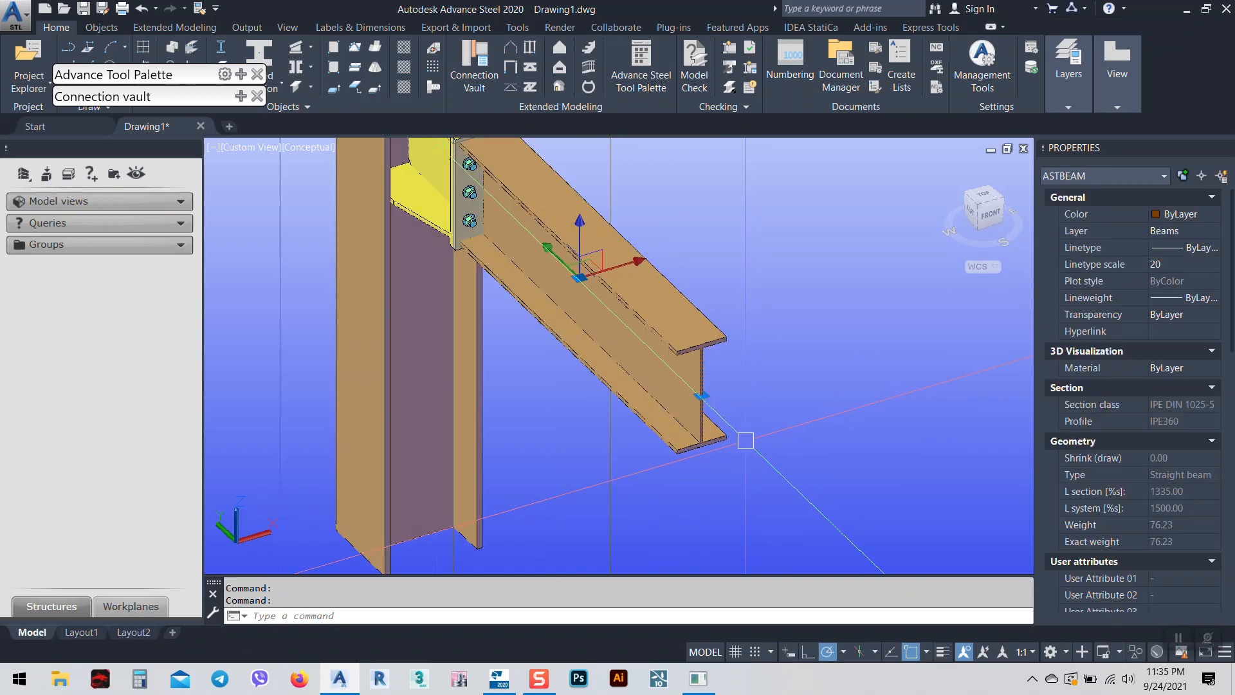
{"action": "scroll", "coordinate": [717, 405], "scroll_direction": "up", "scroll_amount": 2}
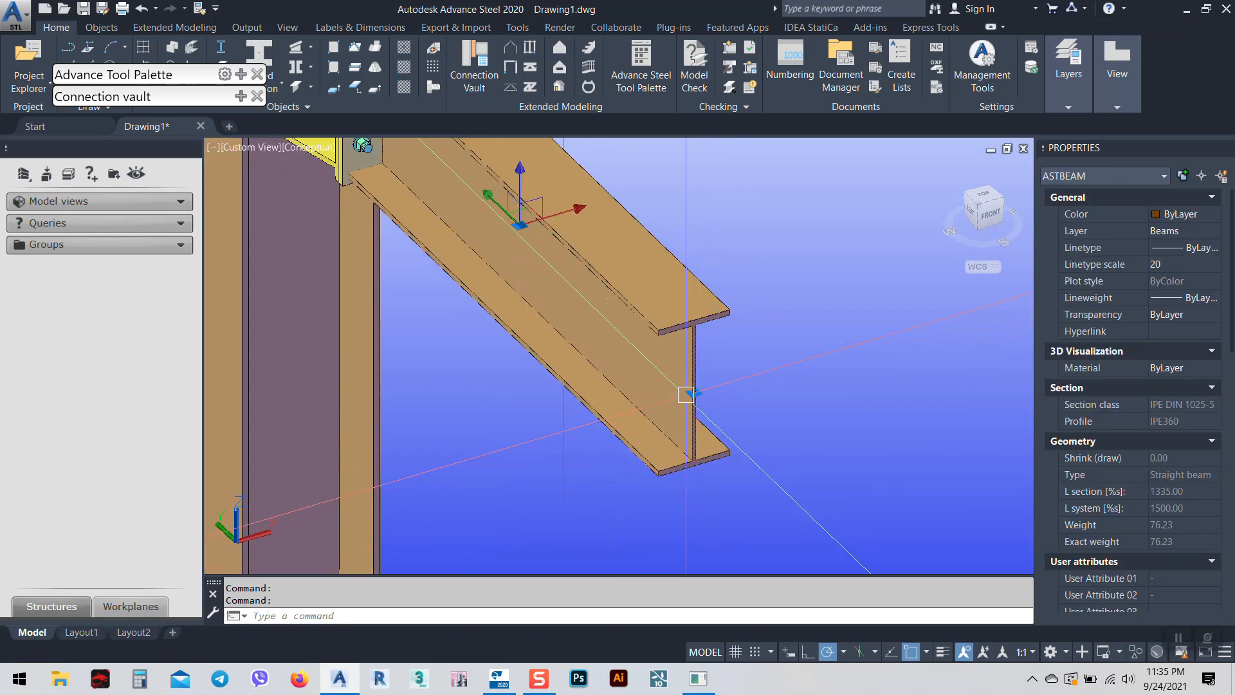
{"action": "left_click", "coordinate": [693, 391]}
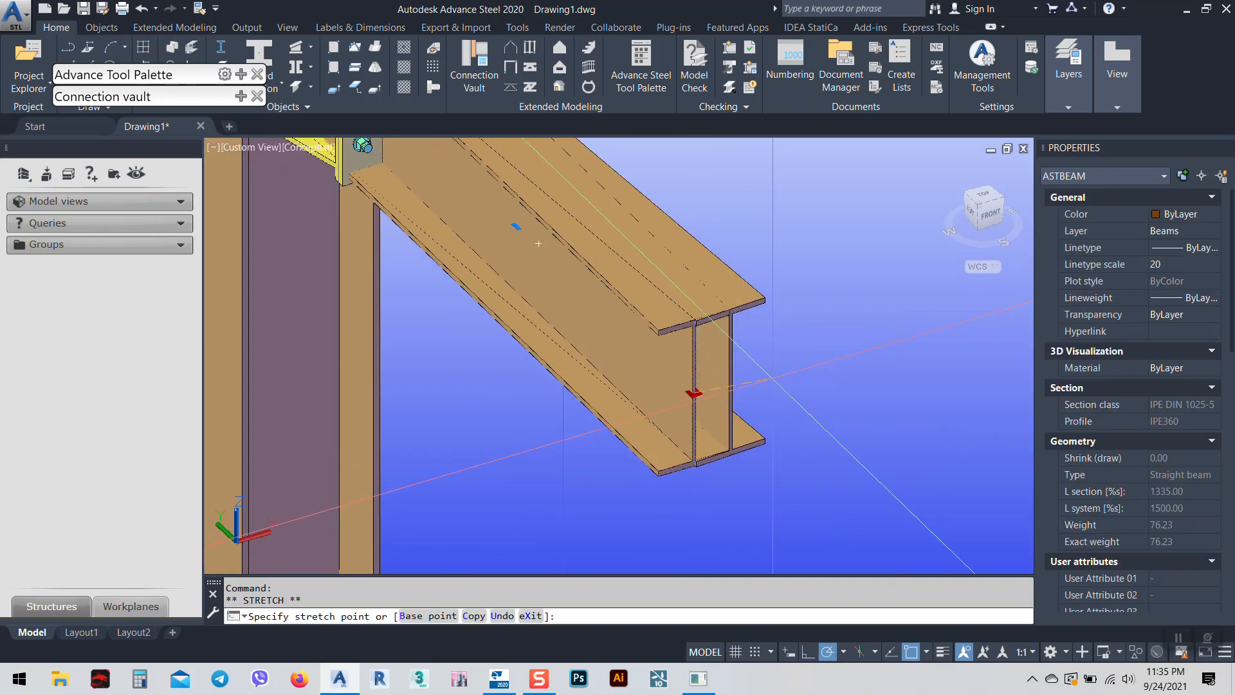
{"action": "type", "text": "500"}
{"action": "key", "text": "Return"}
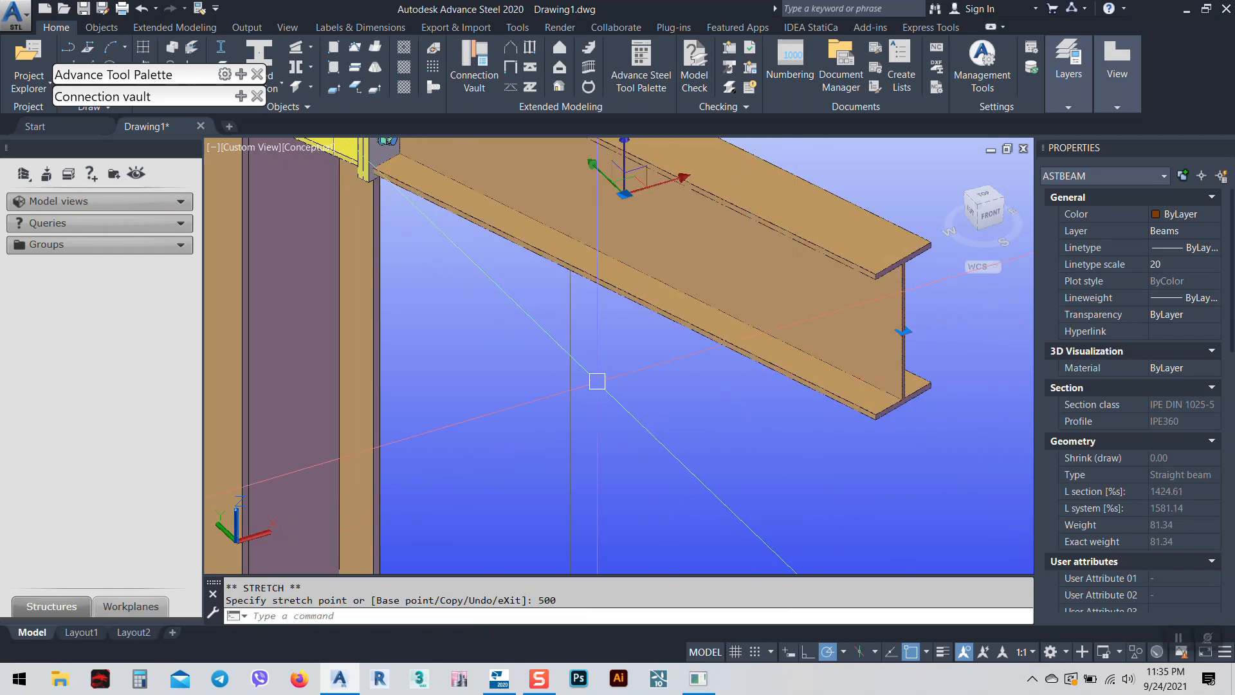
{"action": "scroll", "coordinate": [596, 381], "scroll_direction": "down", "scroll_amount": 6}
Cancel the selection window, undo the 500 rafter stretch with Ctrl+Z, and switch to Top view.
{"action": "left_click", "coordinate": [567, 374]}
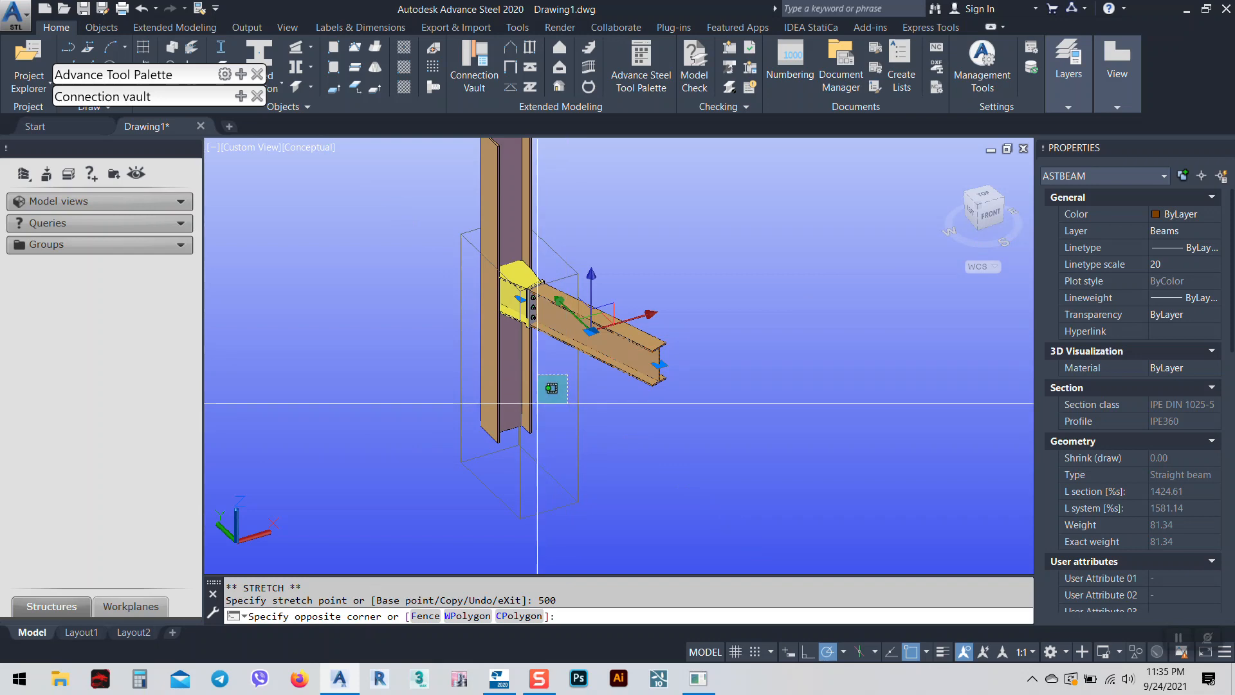
{"action": "key", "text": "Escape"}
{"action": "key", "text": "Escape"}
{"action": "scroll", "coordinate": [438, 361], "scroll_direction": "up", "scroll_amount": 5}
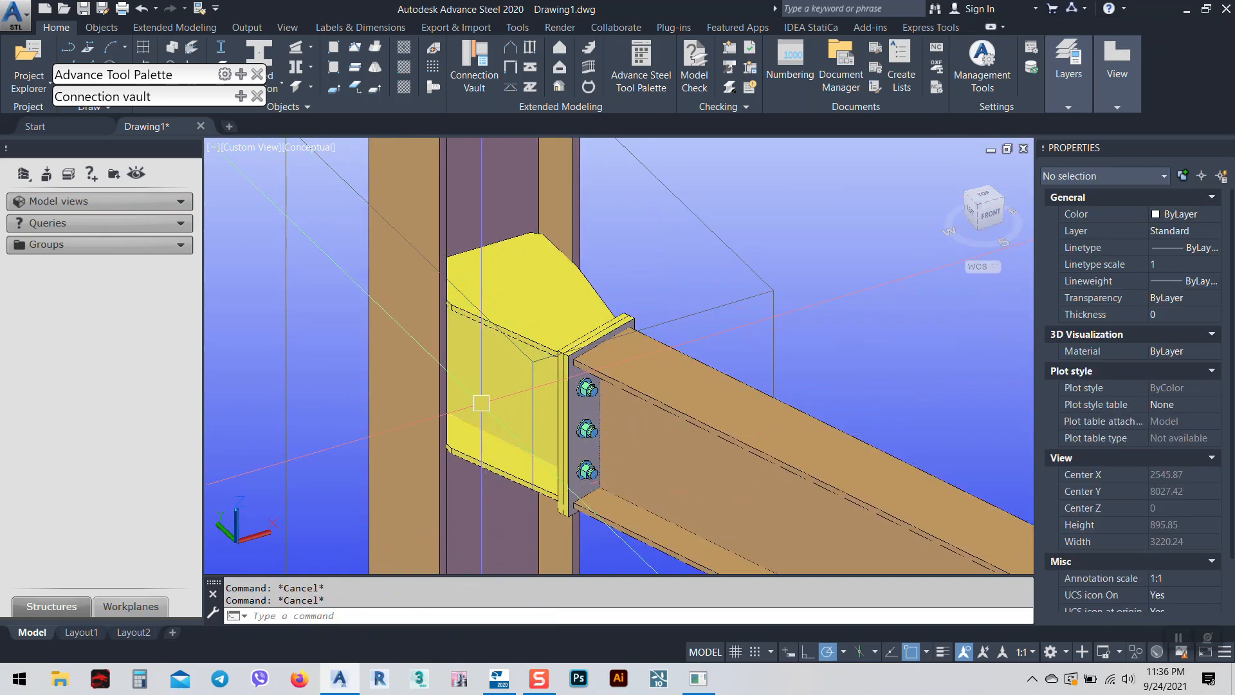
{"action": "middle_click_drag", "start_coordinate": [756, 551], "coordinate": [616, 386]}
{"action": "scroll", "coordinate": [616, 387], "scroll_direction": "down", "scroll_amount": 5}
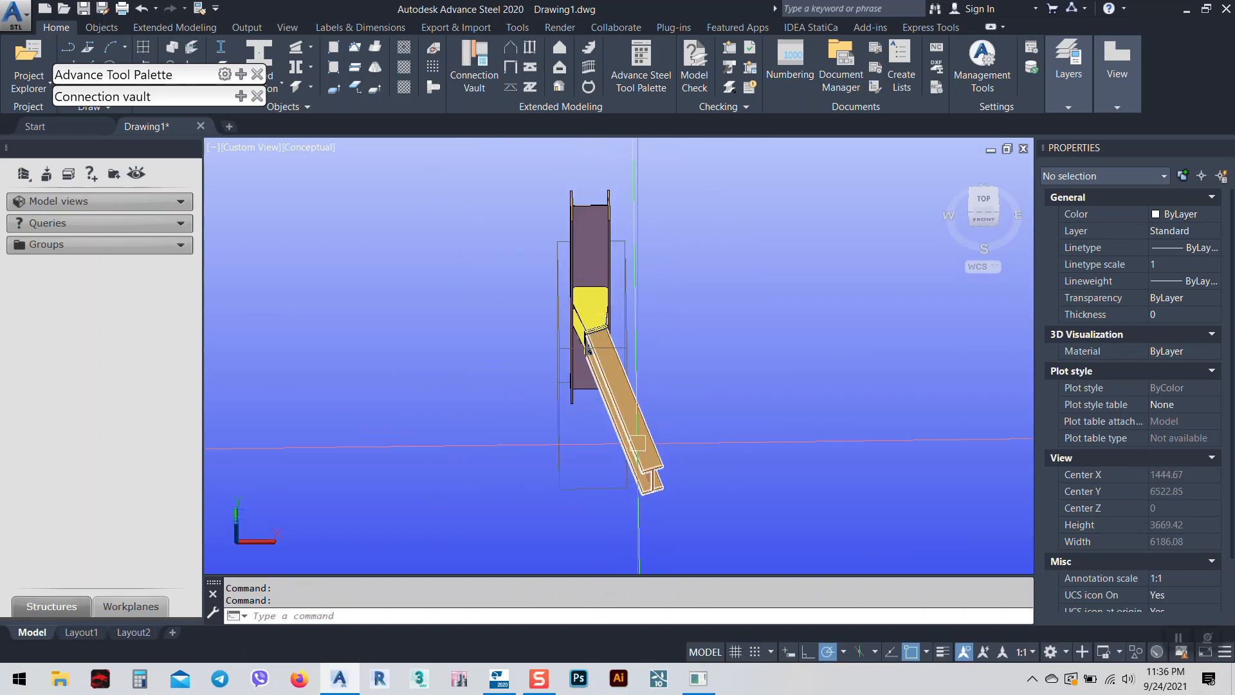
{"action": "scroll", "coordinate": [596, 311], "scroll_direction": "up", "scroll_amount": 5}
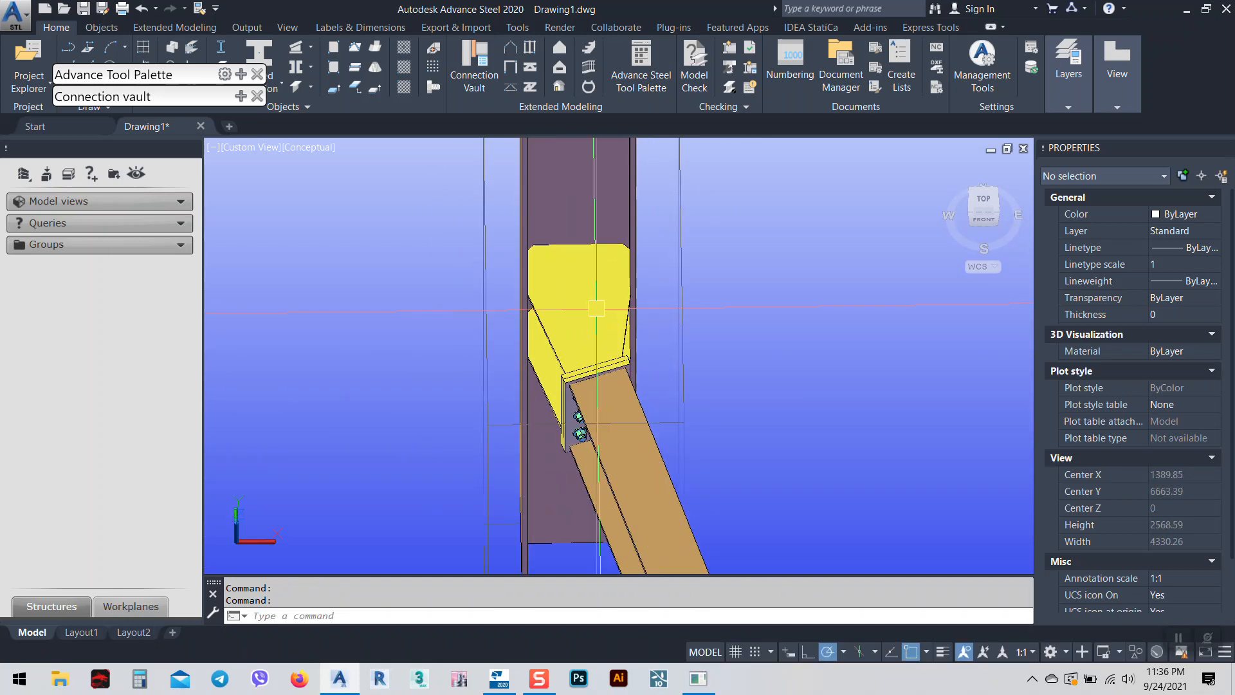
{"action": "middle_click_drag", "start_coordinate": [640, 323], "coordinate": [622, 288], "text": "shift"}
{"action": "key", "text": "ctrl+z"}
{"action": "key", "text": "ctrl+z"}
{"action": "key", "text": "ctrl+z"}
{"action": "key", "text": "ctrl+z"}
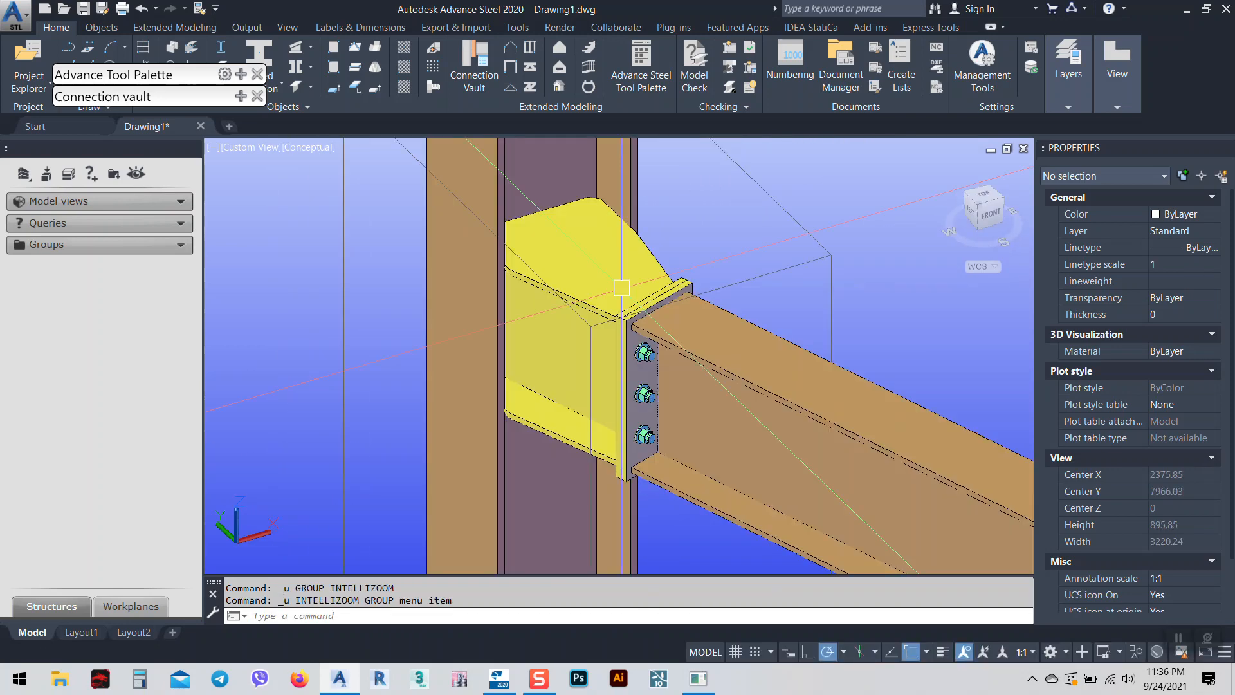
{"action": "scroll", "coordinate": [734, 320], "scroll_direction": "down", "scroll_amount": 4}
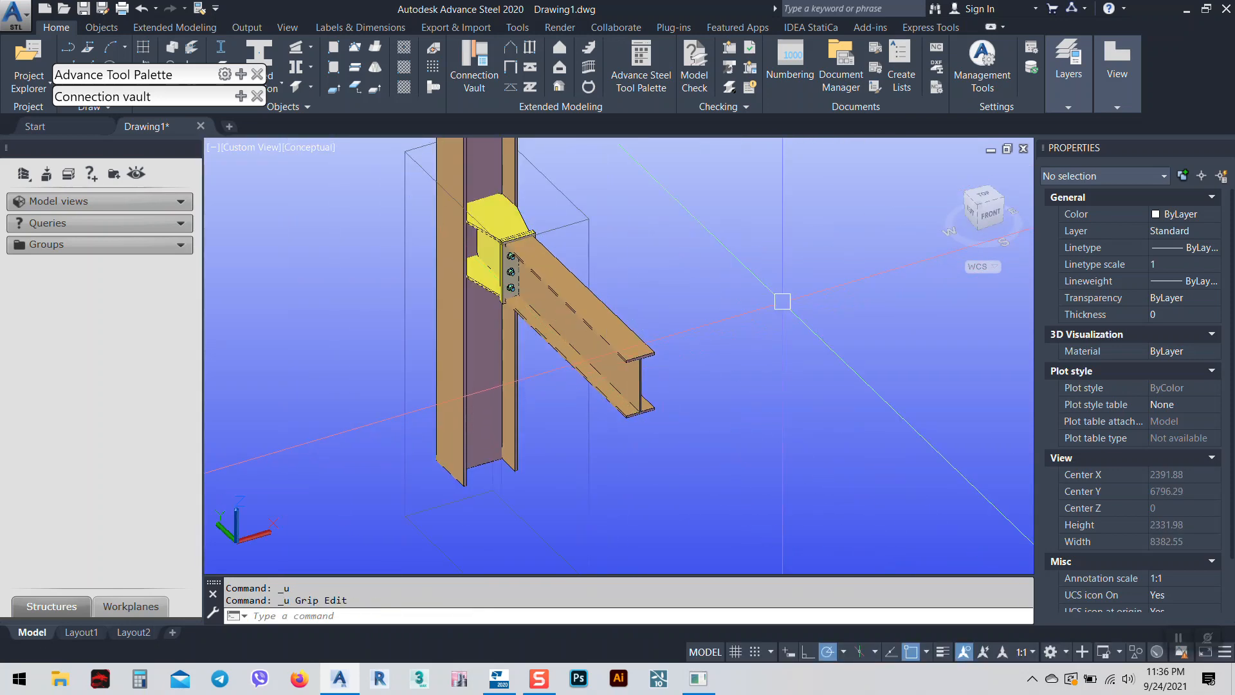
{"action": "left_click", "coordinate": [988, 216]}
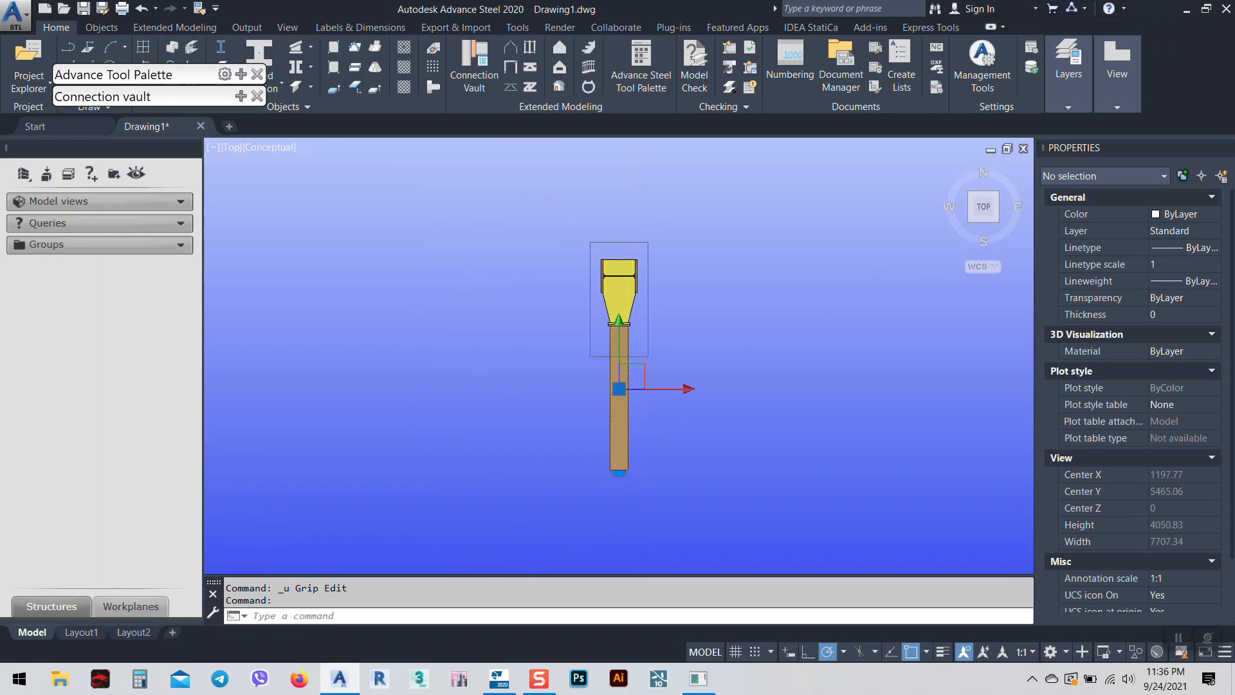
Move the rafter beam by 100 with MOVE, check it in 3D, and return to Top view.
{"action": "type", "text": "m"}
{"action": "key", "text": "Return"}
{"action": "left_click", "coordinate": [680, 434]}
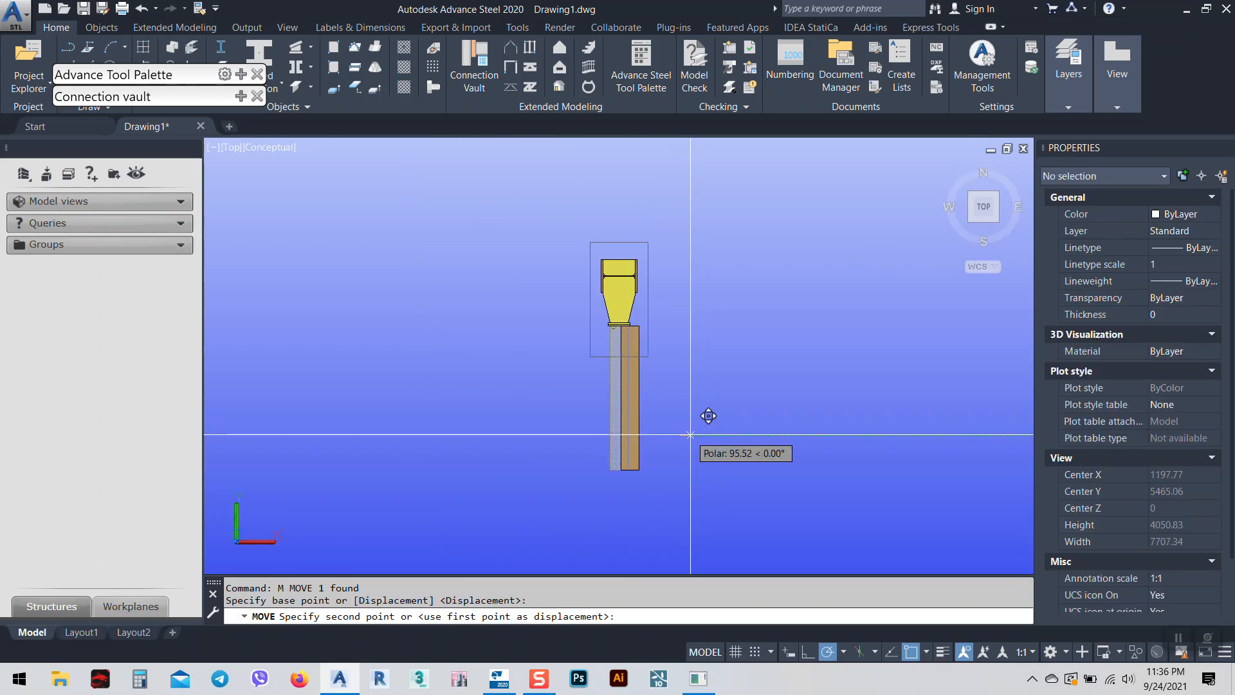
{"action": "type", "text": "100"}
{"action": "key", "text": "Return"}
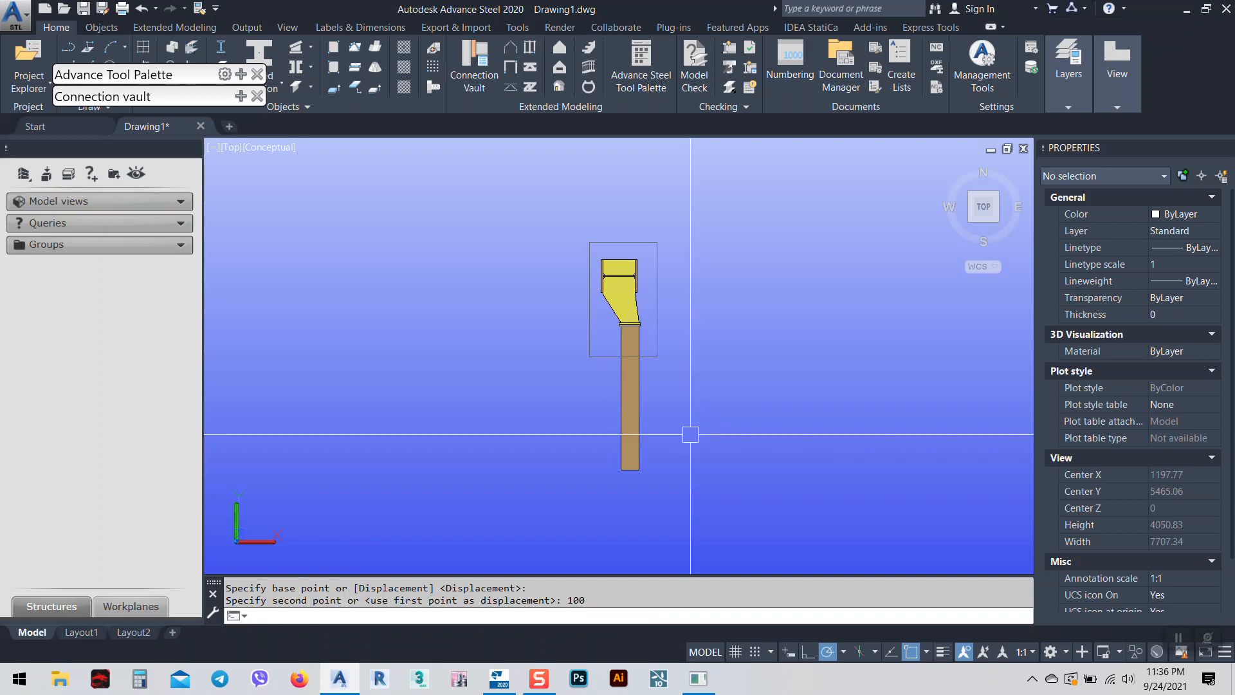
{"action": "scroll", "coordinate": [649, 339], "scroll_direction": "up", "scroll_amount": 3}
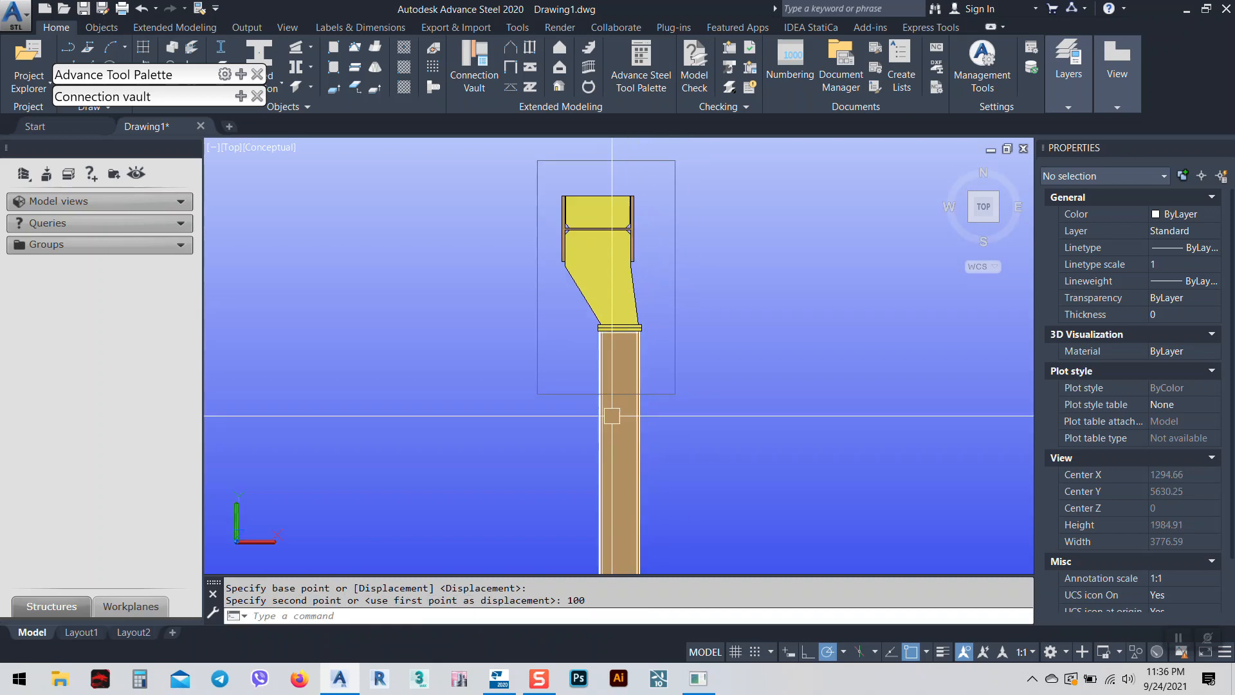
{"action": "middle_click_drag", "start_coordinate": [623, 460], "coordinate": [632, 414], "text": "shift"}
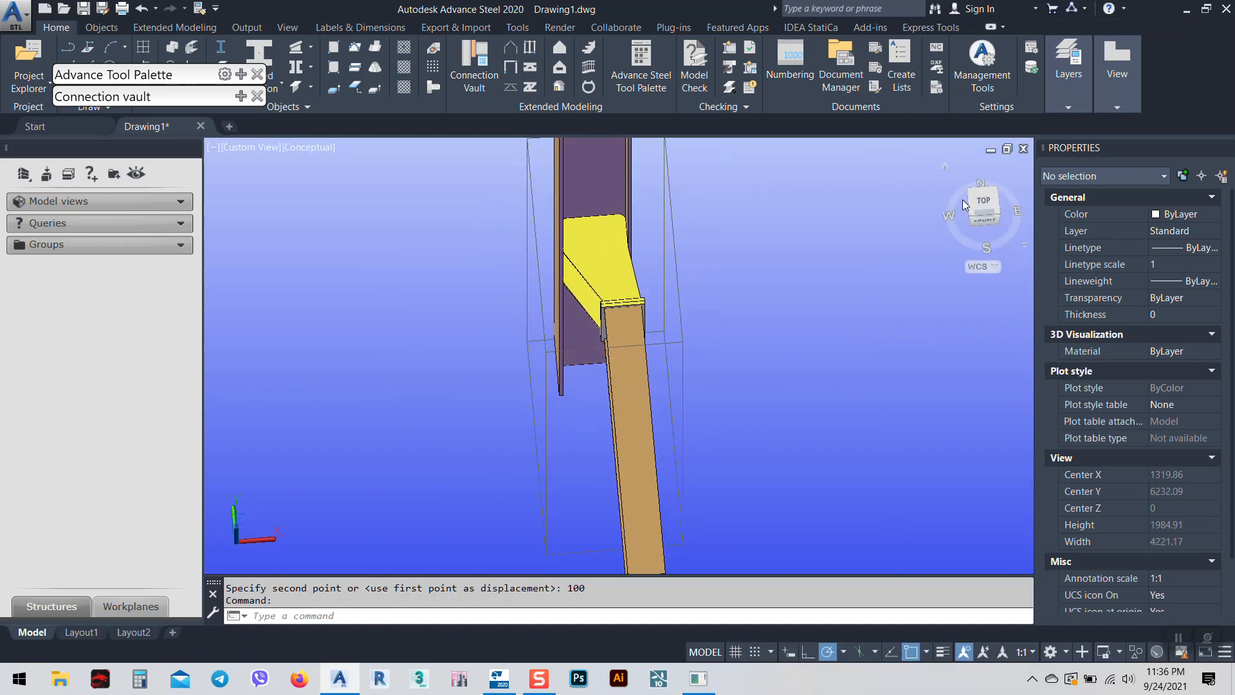
{"action": "left_click", "coordinate": [987, 205]}
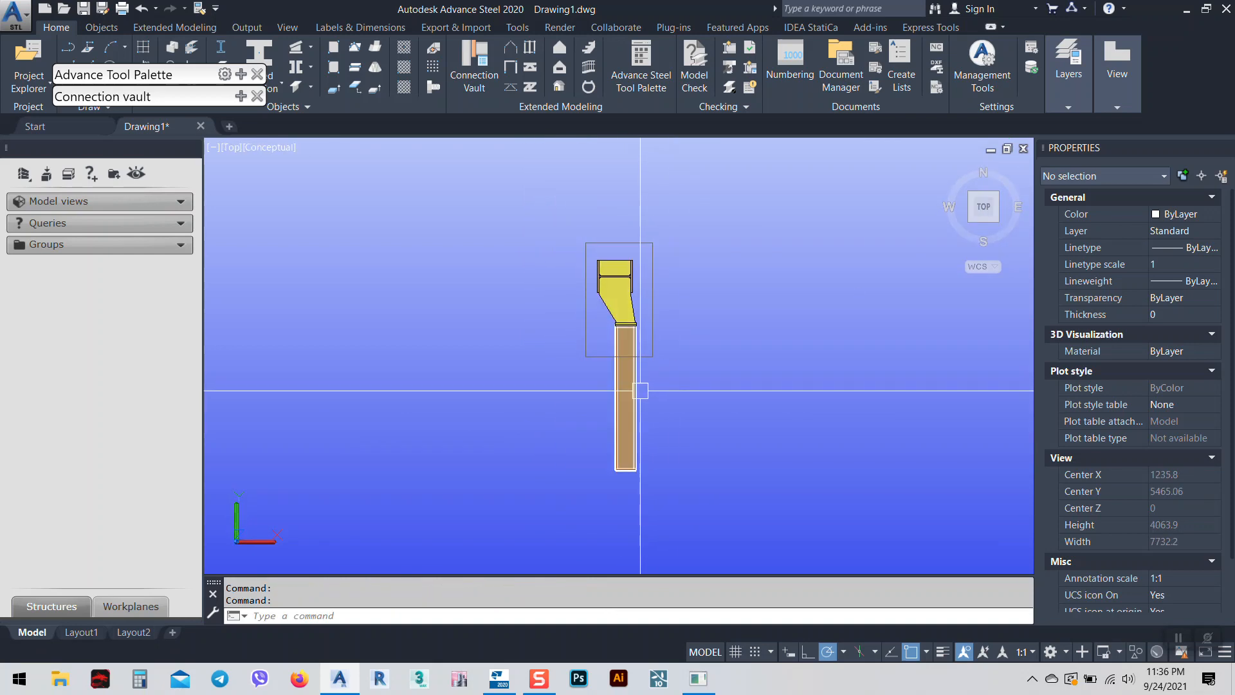
Select the rafter beam and move it a further 20.
{"action": "scroll", "coordinate": [637, 386], "scroll_direction": "up", "scroll_amount": 3}
{"action": "left_click", "coordinate": [626, 247]}
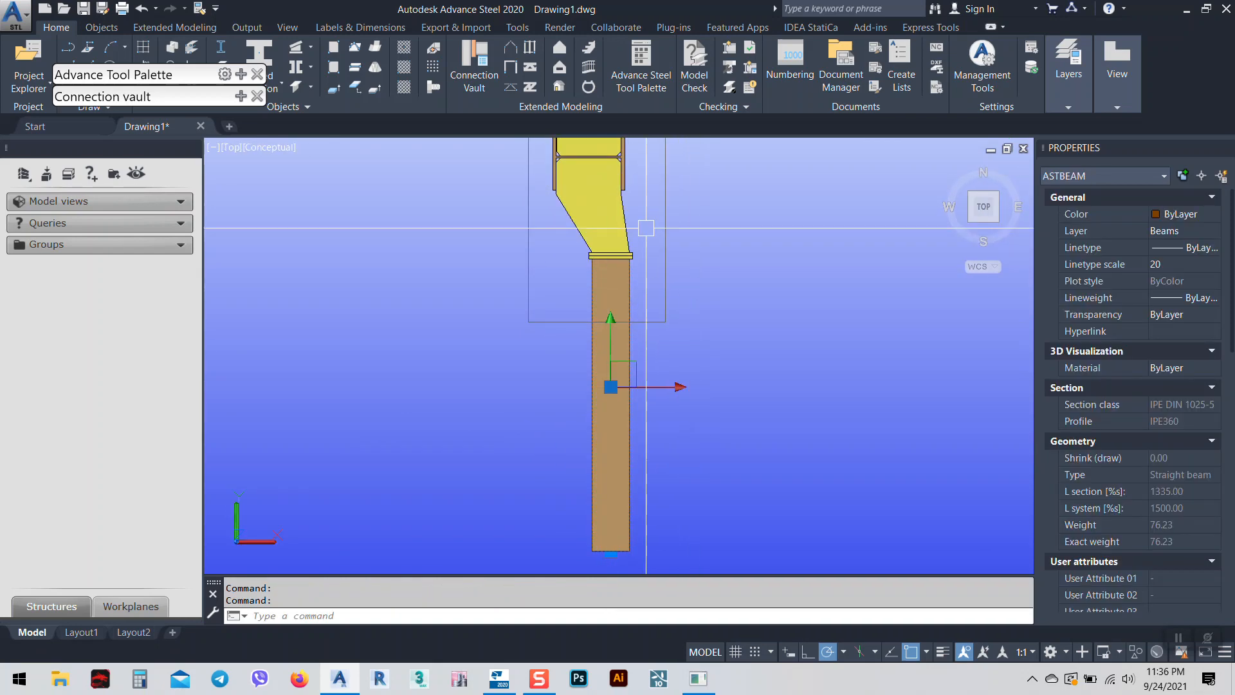
{"action": "middle_click_drag", "start_coordinate": [718, 497], "coordinate": [740, 469]}
{"action": "type", "text": "m"}
{"action": "key", "text": "Return"}
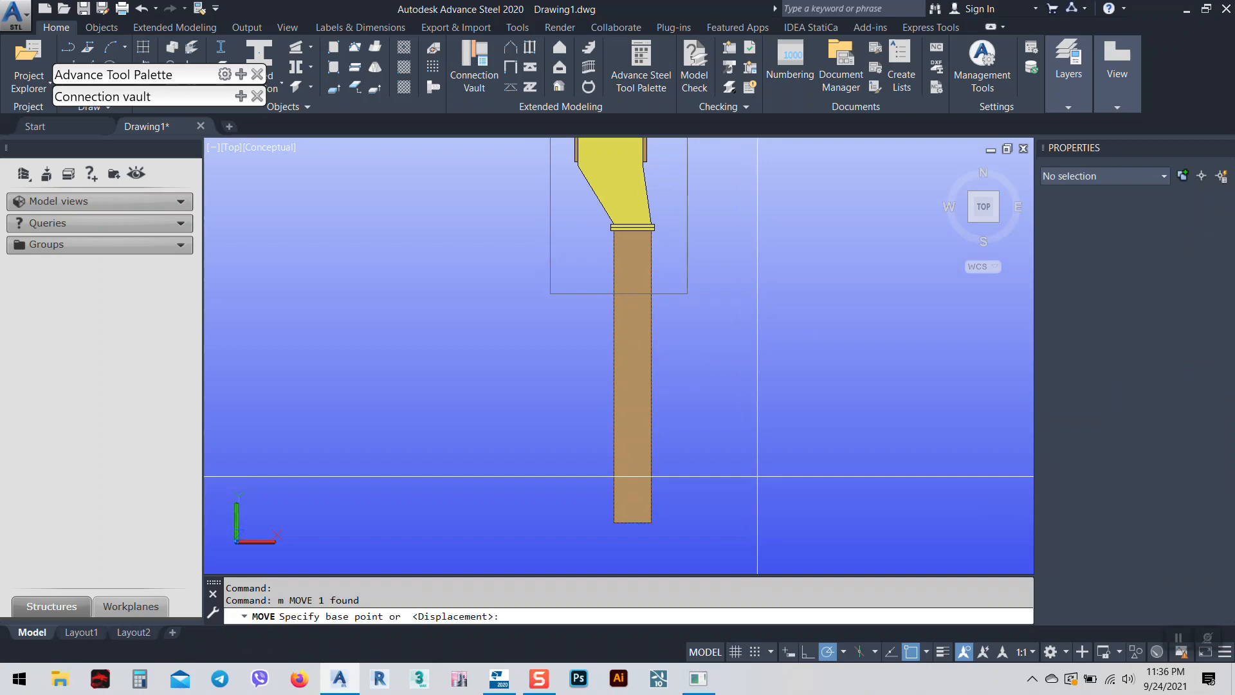
{"action": "left_click", "coordinate": [820, 475]}
{"action": "type", "text": "20"}
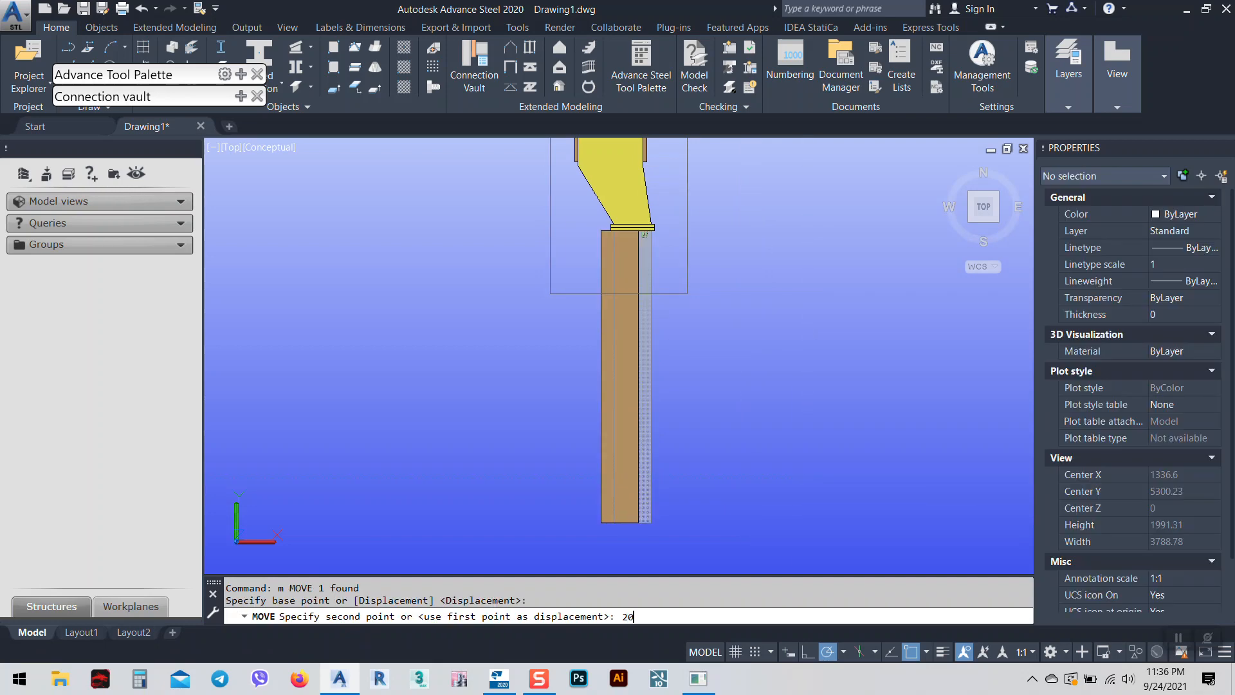
{"action": "key", "text": "Return"}
Window-select the beam and move it another 20 to align with the end plate.
{"action": "left_click", "coordinate": [671, 422]}
{"action": "left_click", "coordinate": [644, 406]}
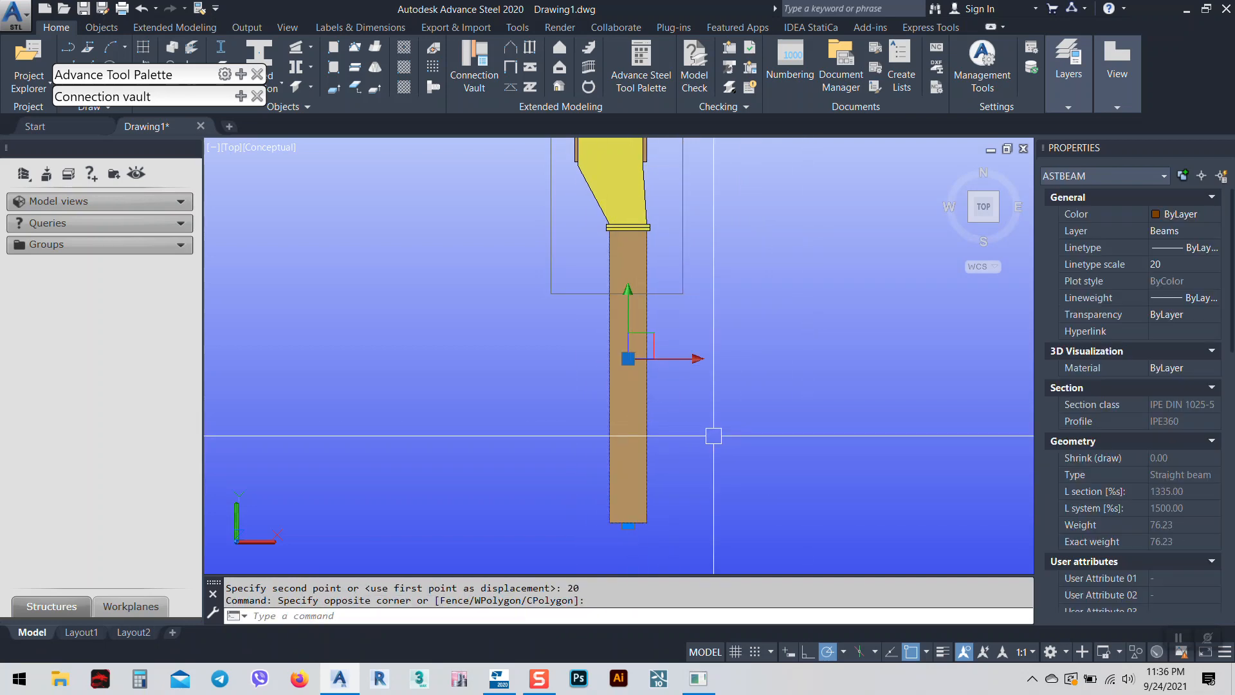
{"action": "type", "text": "m"}
{"action": "key", "text": "Return"}
{"action": "left_click", "coordinate": [835, 413]}
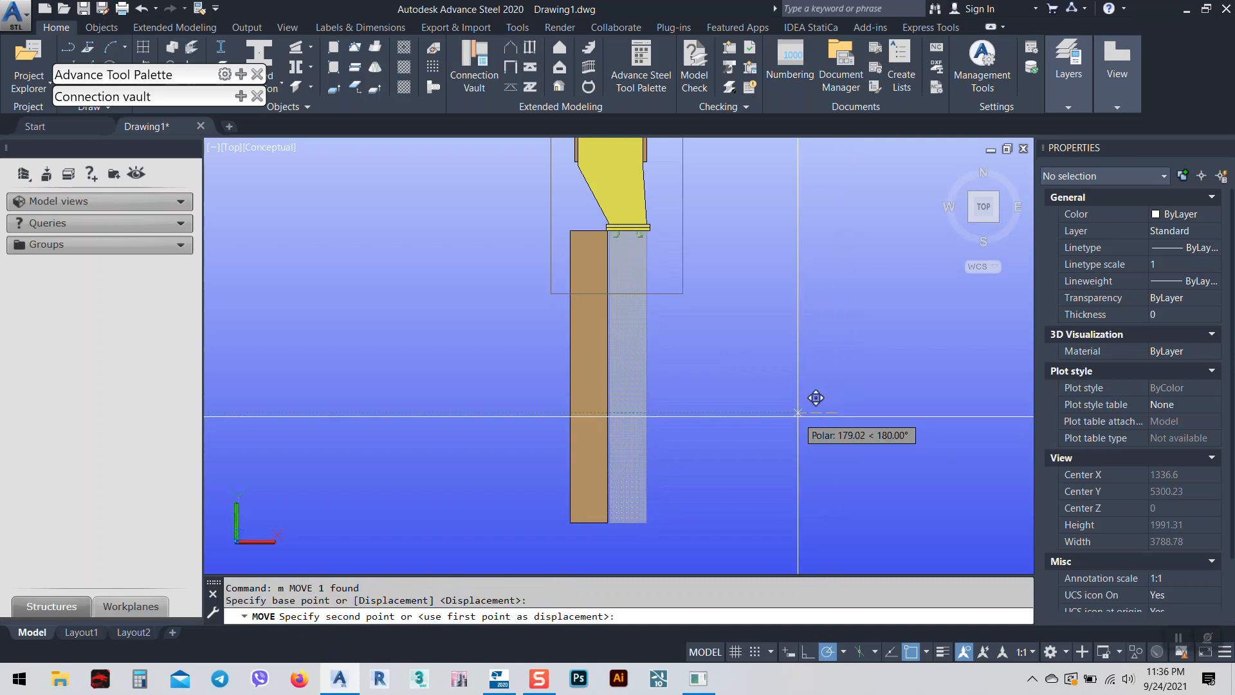
{"action": "type", "text": "20"}
{"action": "key", "text": "Return"}
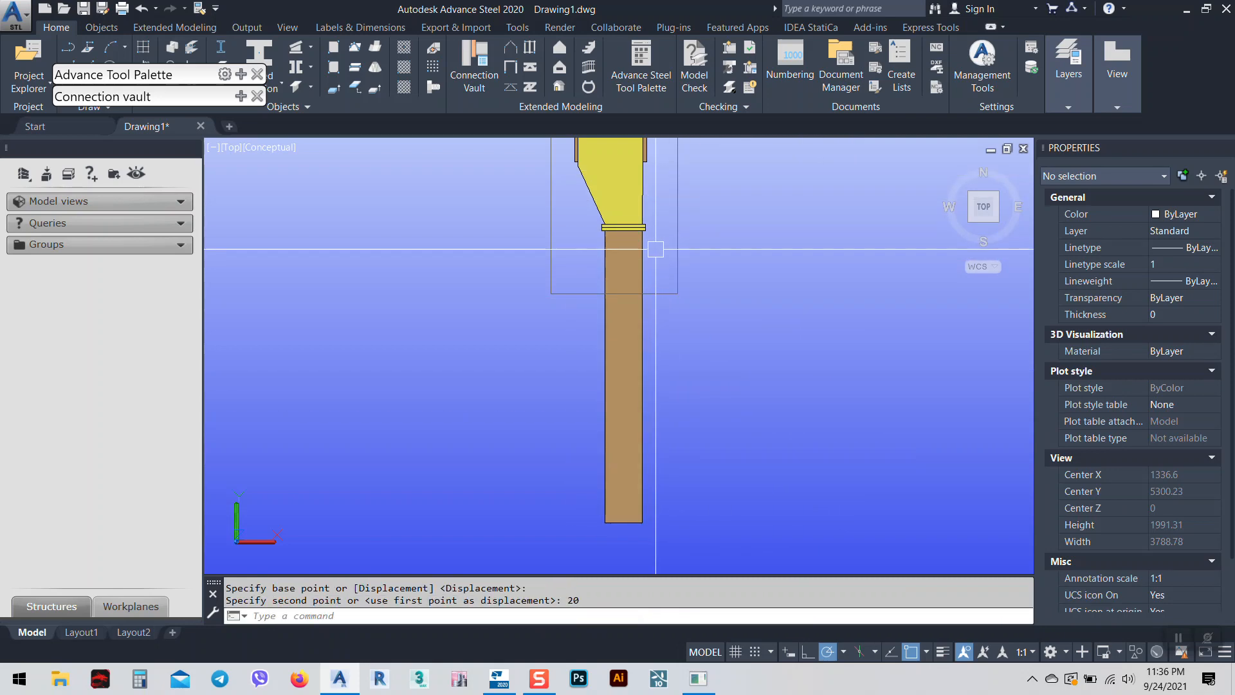
Orbit into a 3D view to check the beam's alignment with the haunch.
{"action": "scroll", "coordinate": [668, 342], "scroll_direction": "down", "scroll_amount": 4}
{"action": "scroll", "coordinate": [654, 231], "scroll_direction": "up", "scroll_amount": 5}
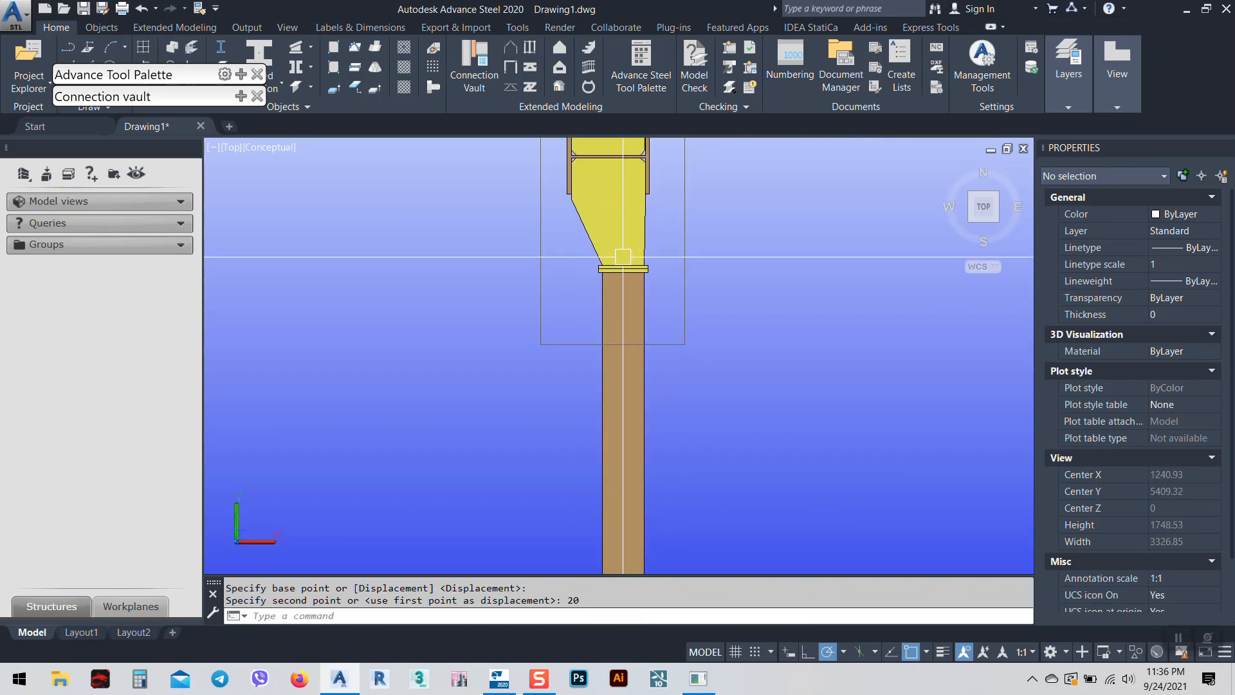
{"action": "middle_click_drag", "start_coordinate": [629, 346], "coordinate": [613, 298]}
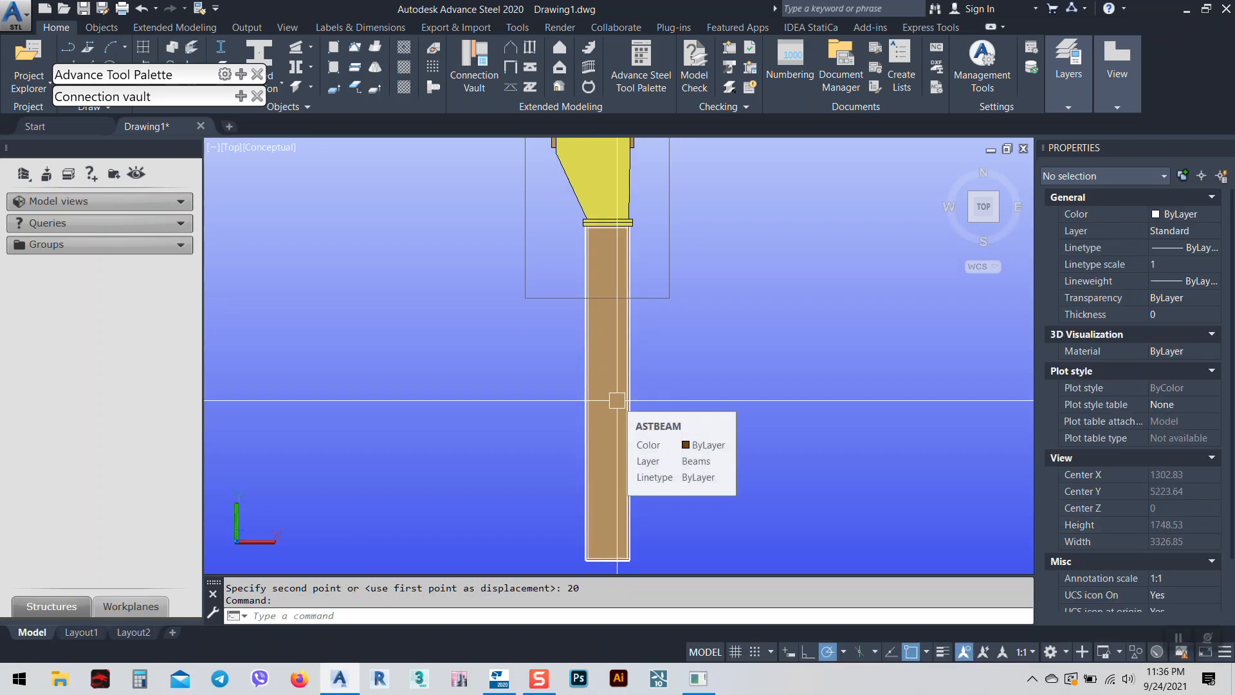
{"action": "middle_click_drag", "start_coordinate": [617, 400], "coordinate": [557, 309], "text": "shift"}
{"action": "scroll", "coordinate": [579, 334], "scroll_direction": "down", "scroll_amount": 4}
{"action": "middle_click_drag", "start_coordinate": [667, 374], "coordinate": [581, 341], "text": "shift"}
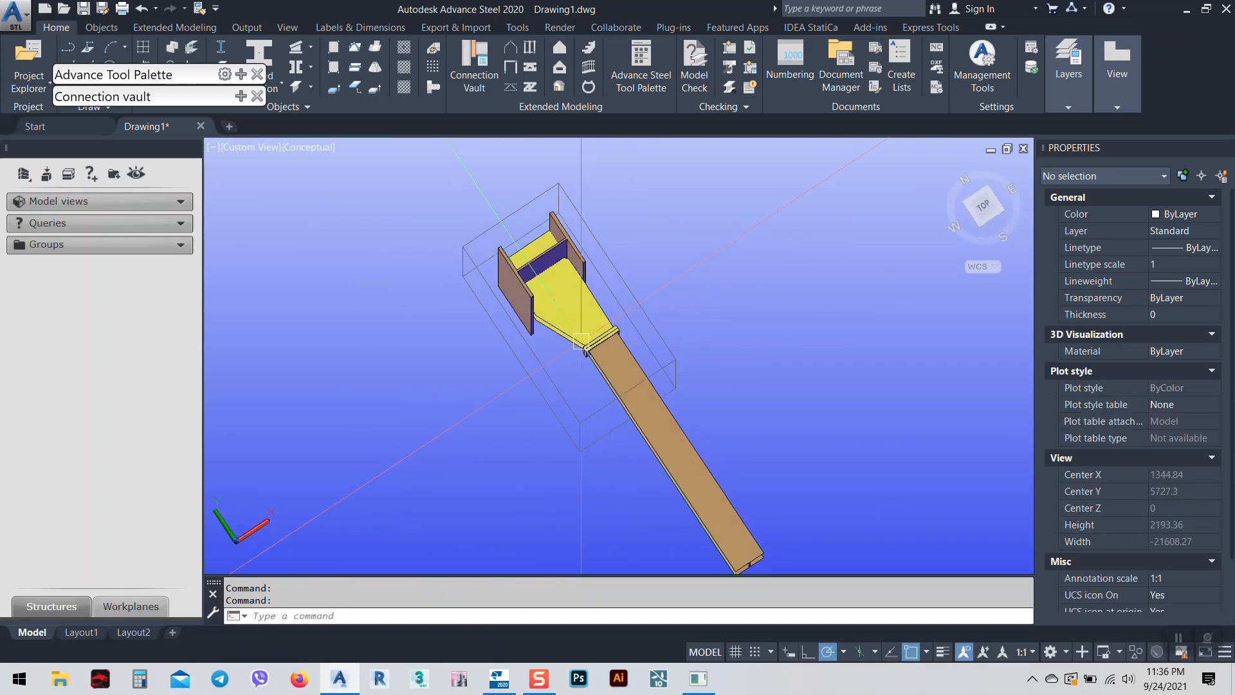
{"action": "left_click", "coordinate": [984, 208]}
{"action": "scroll", "coordinate": [670, 353], "scroll_direction": "up", "scroll_amount": 5}
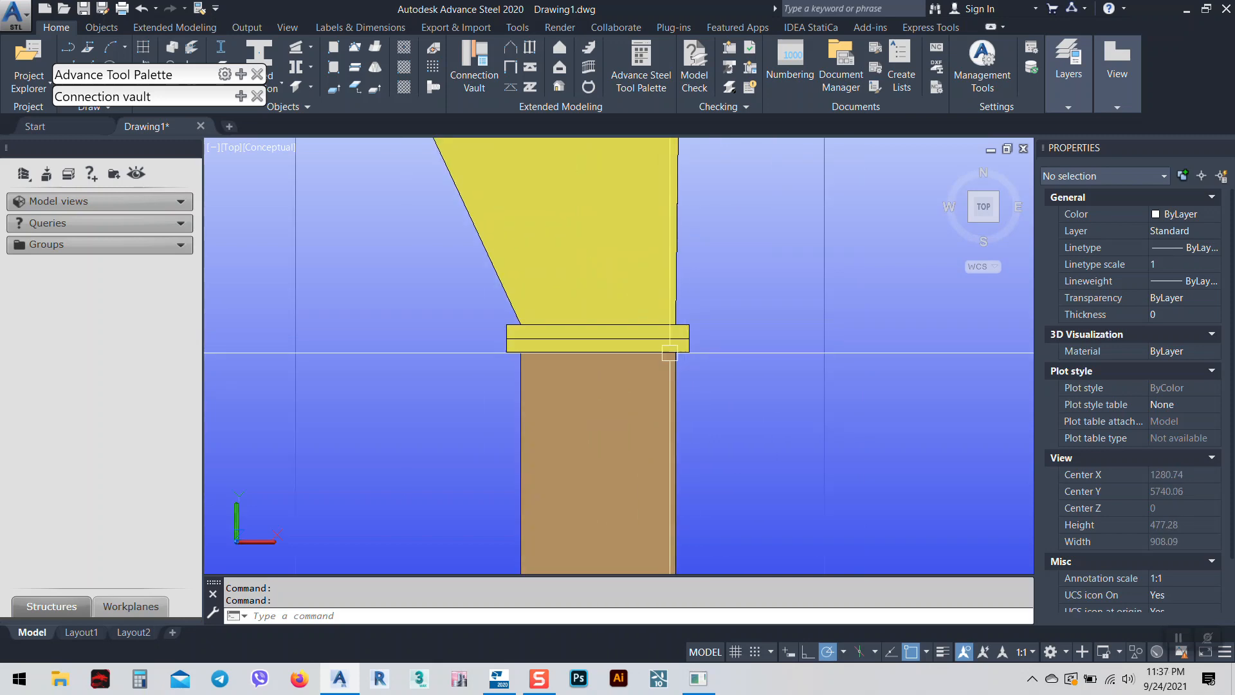
{"action": "scroll", "coordinate": [618, 317], "scroll_direction": "down", "scroll_amount": 8}
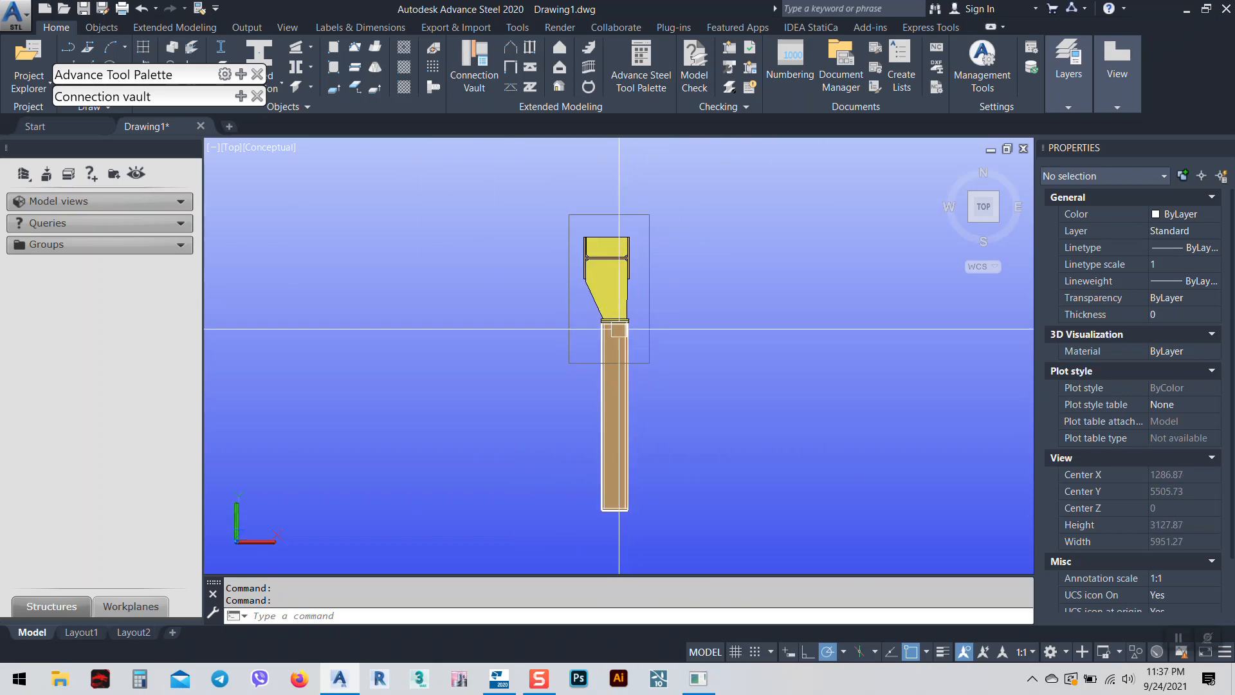
{"action": "left_click", "coordinate": [971, 221]}
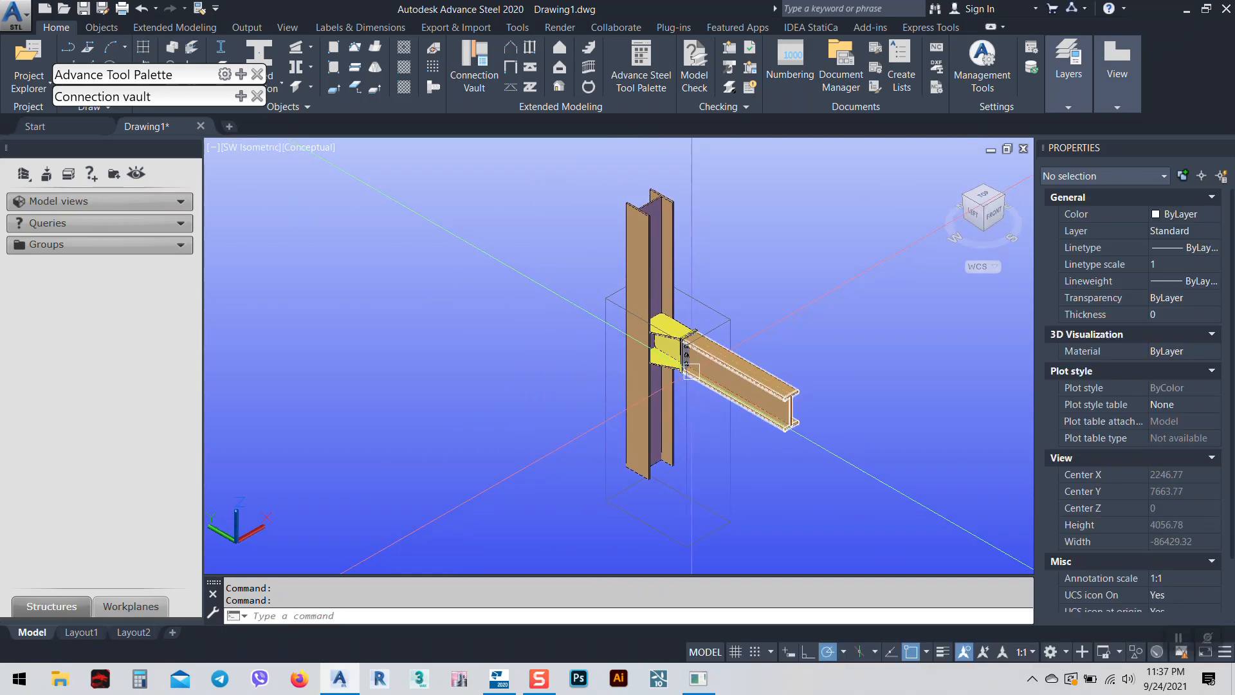
{"action": "scroll", "coordinate": [676, 360], "scroll_direction": "up", "scroll_amount": 2}
{"action": "middle_click_drag", "start_coordinate": [675, 360], "coordinate": [682, 398]}
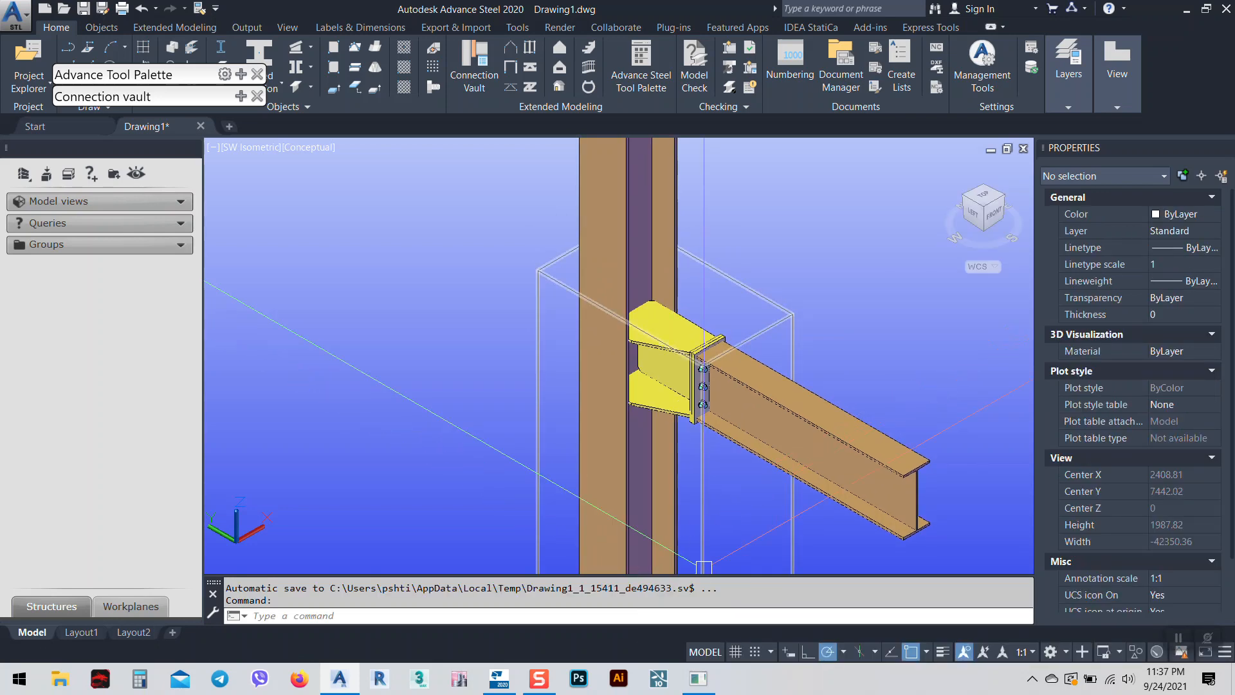
{"action": "left_click", "coordinate": [539, 683]}
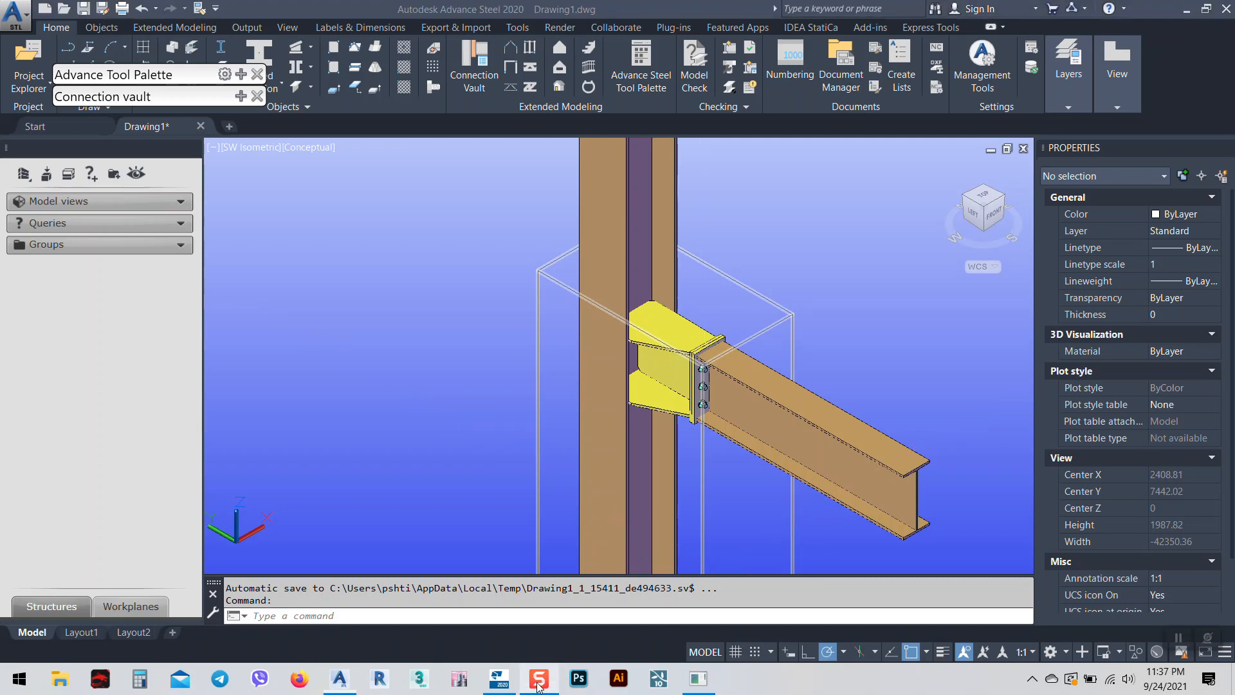